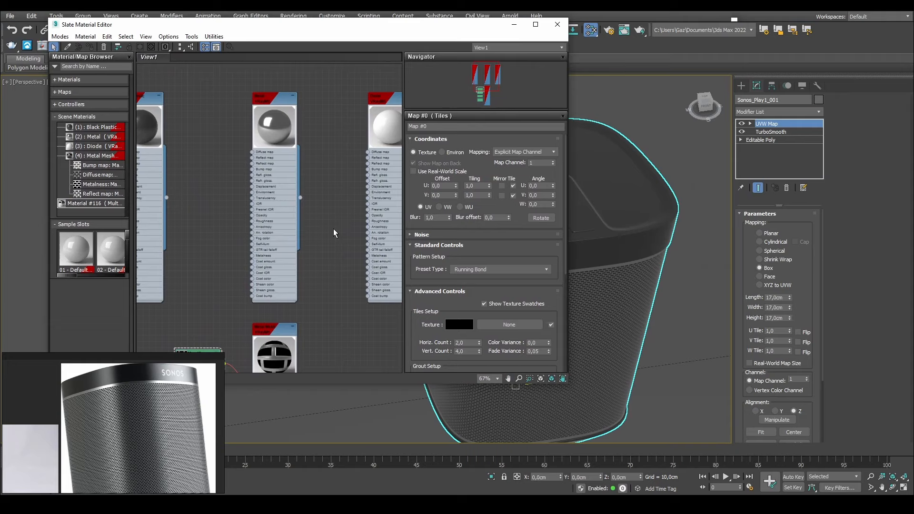
- Duplicate the Black Plastic V-Ray material node into the empty space beyond the other material nodes
middle_drag(305, 192, 354, 151)
middle_drag(318, 125, 306, 215)
click(321, 162)
middle_drag(321, 162, 287, 137)
drag(465, 30, 423, 16)
alt+middle_drag(595, 290, 593, 238)
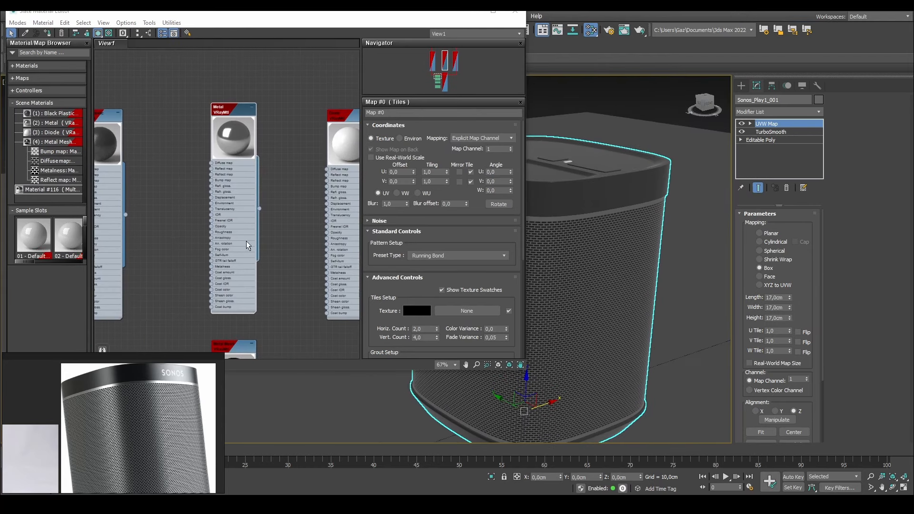
scroll(241, 247, down, 6)
middle_drag(274, 232, 258, 224)
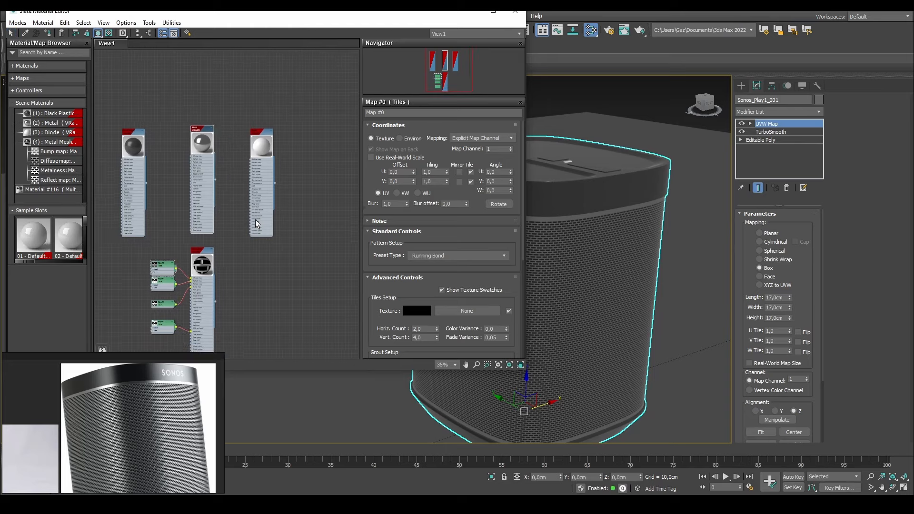
alt+middle_drag(582, 164, 571, 190)
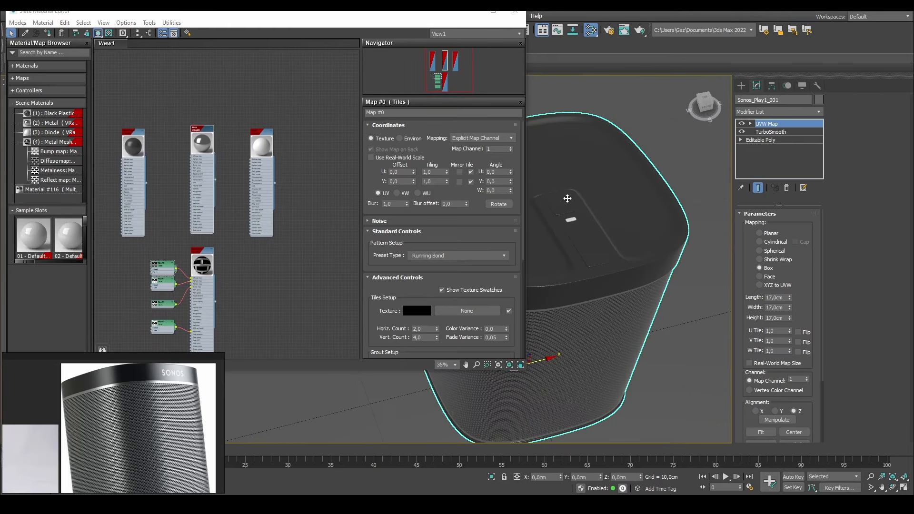
scroll(572, 195, up, 5)
shift+drag(136, 134, 362, 141)
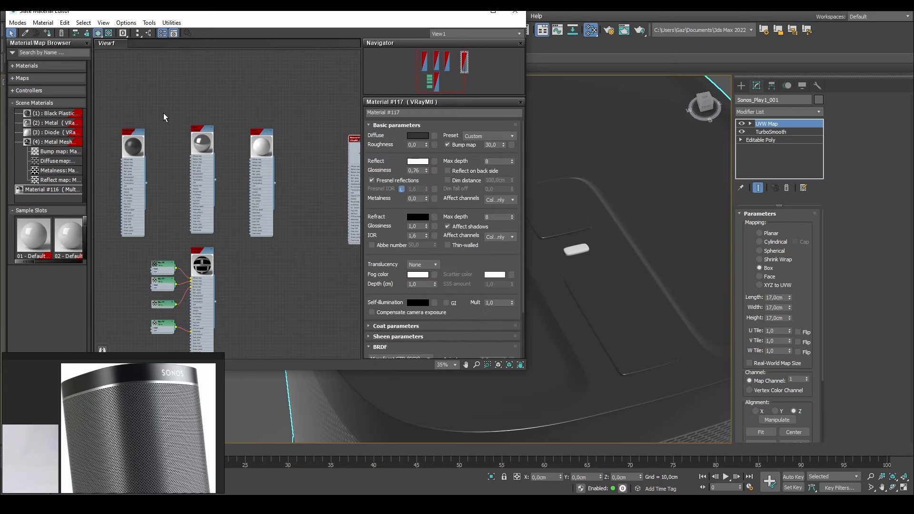
- Rename the duplicated material "Play Button"
middle_drag(319, 142, 229, 138)
scroll(259, 137, up, 6)
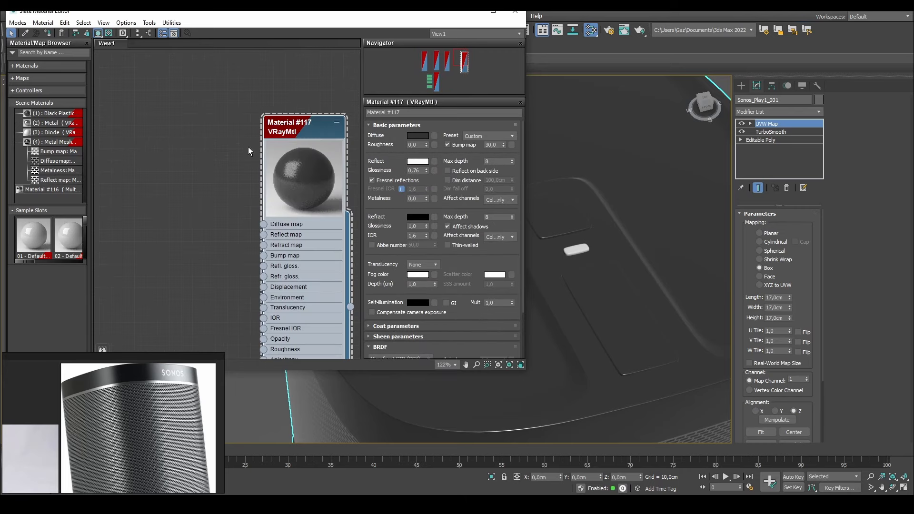
scroll(249, 147, down, 2)
drag(409, 113, 67, 109)
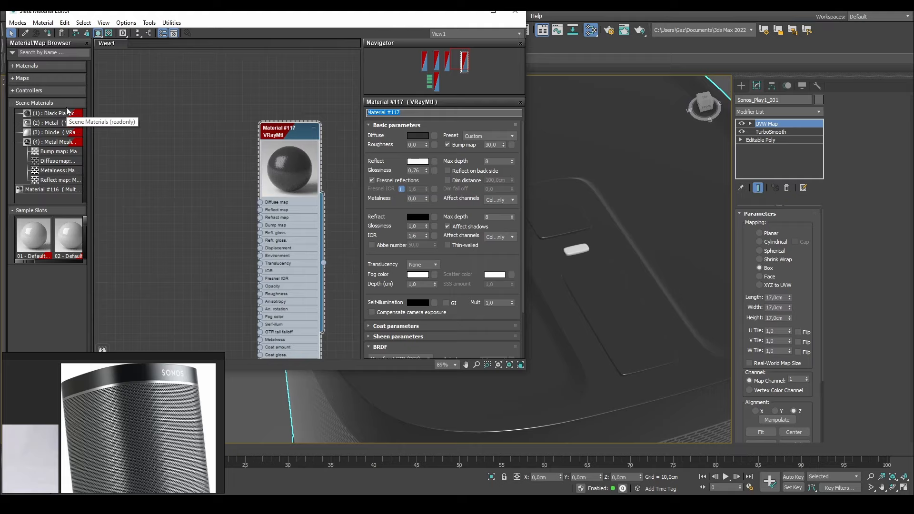
text(Play Button)
- Examine the reference photo of the speaker's top for the look of its play and volume buttons
scroll(179, 438, down, 6)
middle_drag(162, 476, 130, 406)
scroll(129, 406, up, 1)
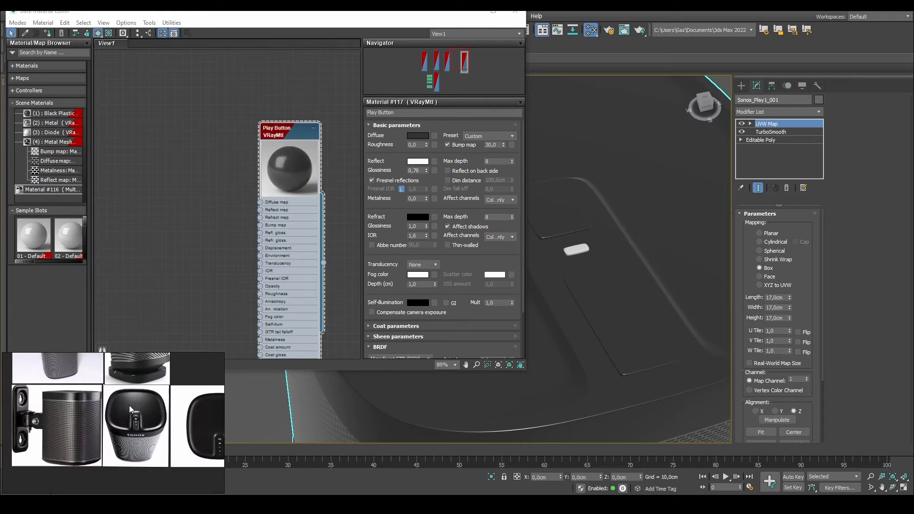
scroll(129, 406, up, 3)
scroll(127, 410, up, 2)
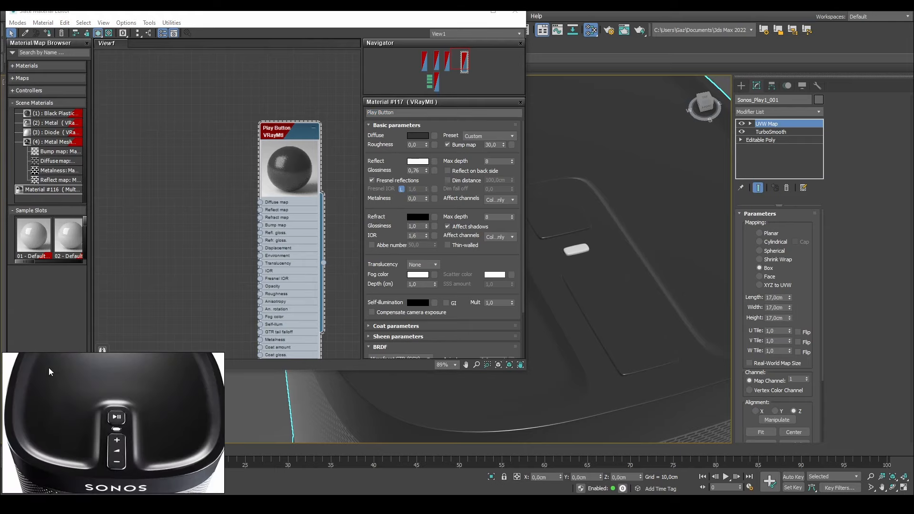
scroll(133, 419, down, 1)
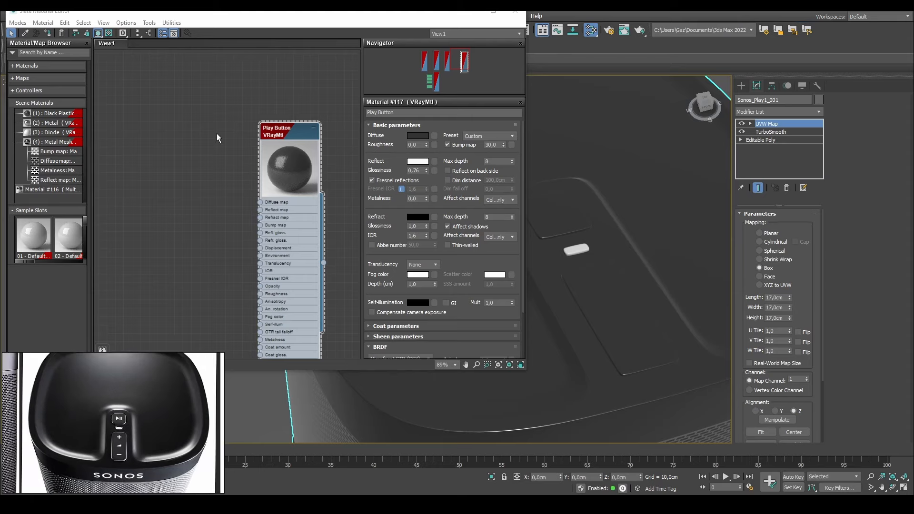
scroll(164, 407, down, 1)
- Reposition the Play Button material node so there is free space beside its inputs
middle_drag(174, 186, 193, 162)
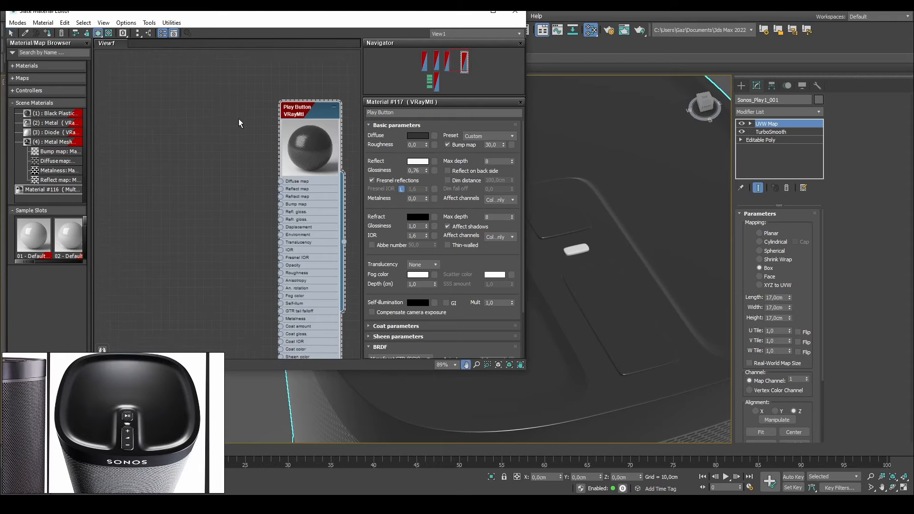
scroll(255, 128, down, 2)
middle_drag(273, 130, 319, 108)
scroll(295, 165, up, 2)
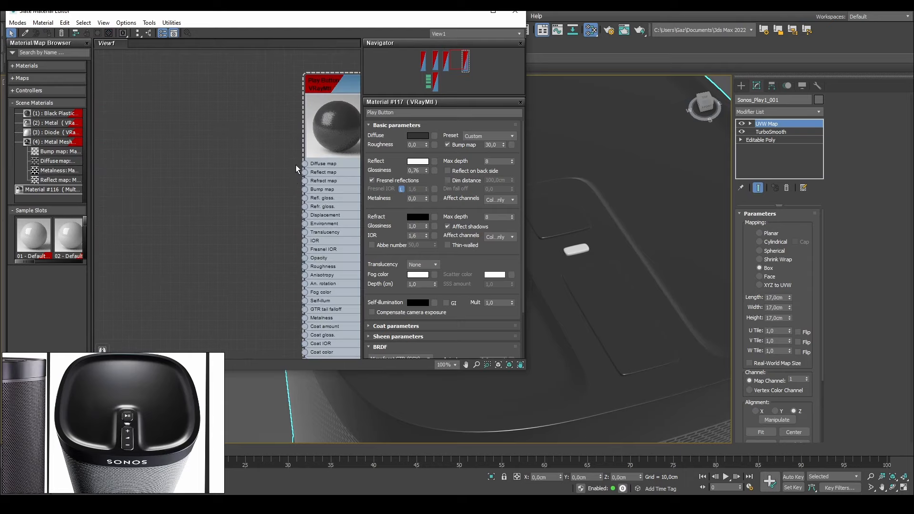
scroll(273, 141, down, 3)
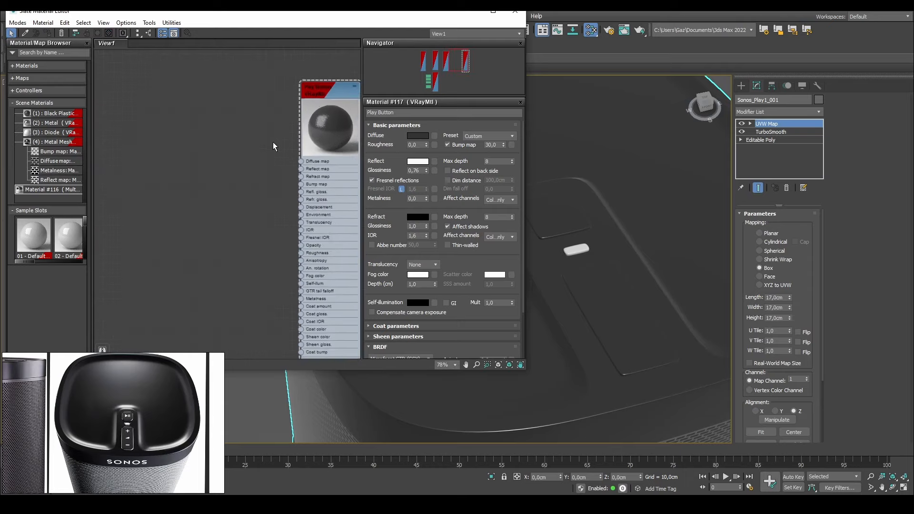
middle_drag(307, 133, 221, 133)
drag(230, 107, 237, 100)
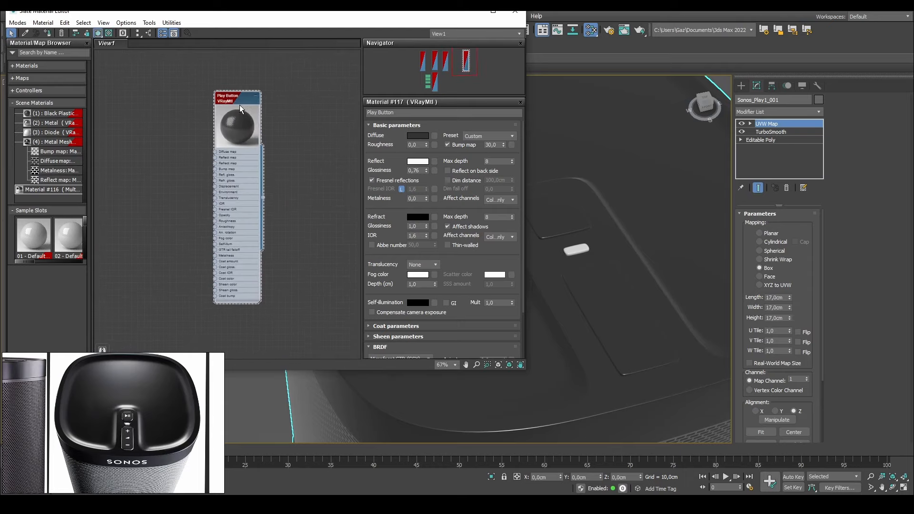
drag(294, 73, 165, 164)
drag(286, 72, 127, 169)
middle_drag(217, 167, 283, 150)
drag(291, 86, 271, 87)
click(219, 122)
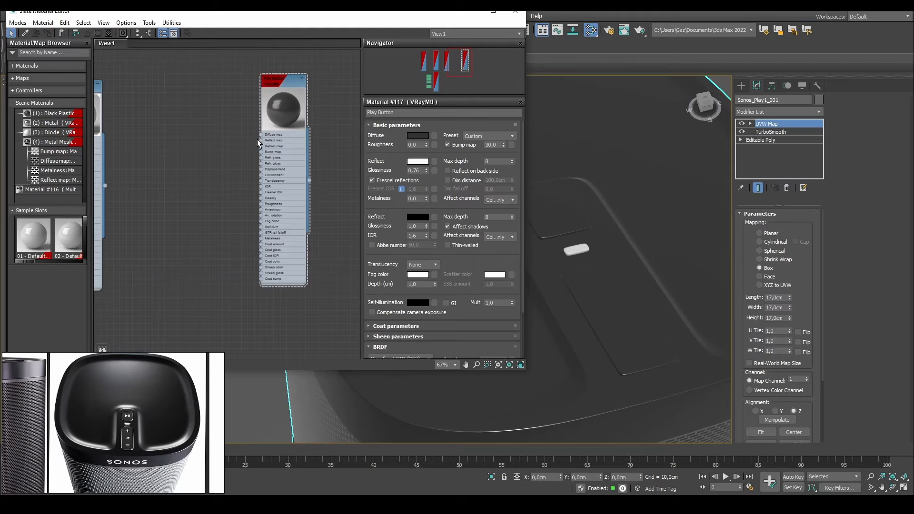
- Add a VRayBitmap map node in the free space beside the Play Button material
scroll(235, 138, up, 3)
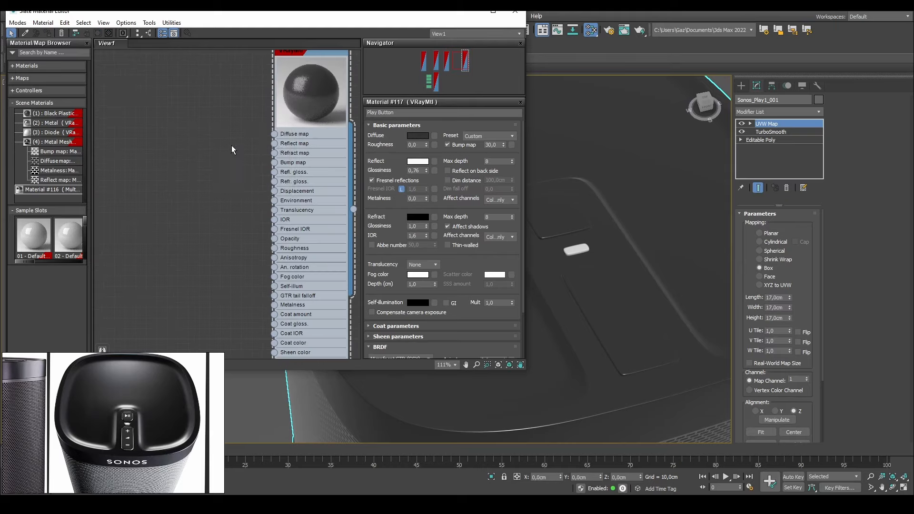
right_click(198, 123)
mouse_move(289, 139)
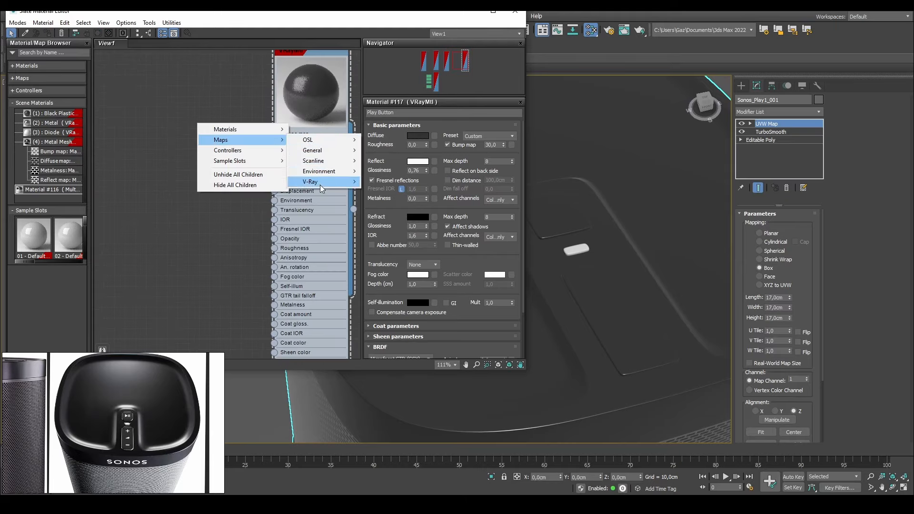
mouse_move(320, 182)
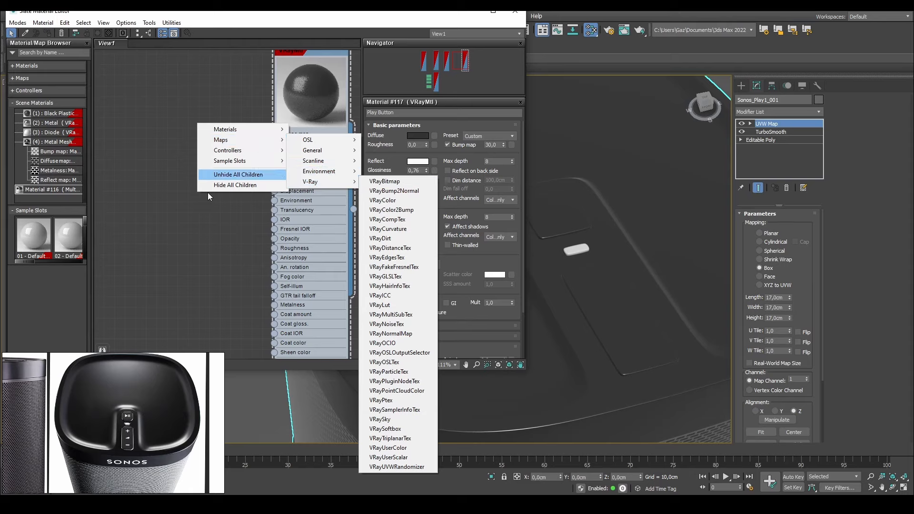
mouse_move(323, 151)
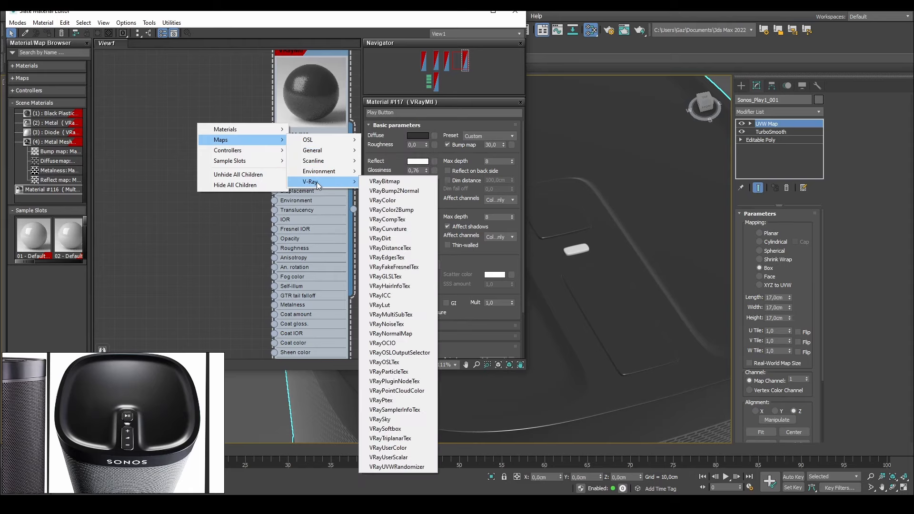
click(383, 181)
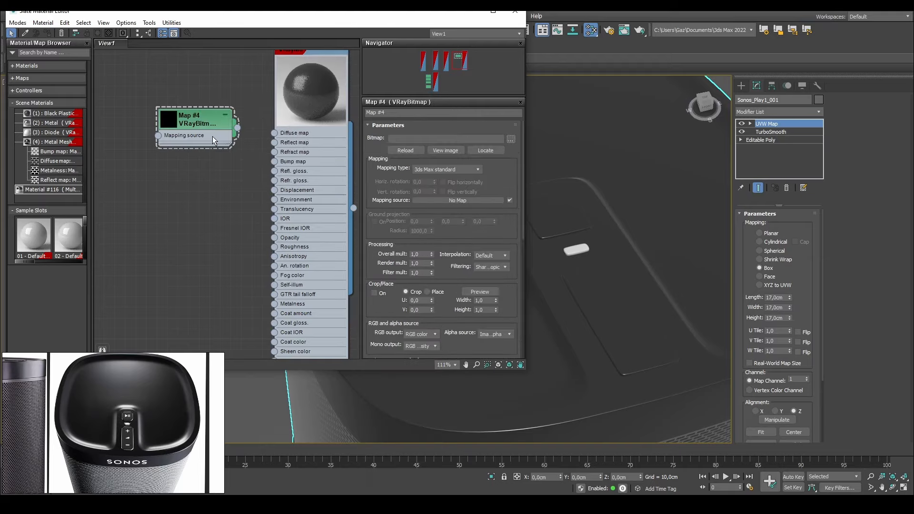
- Load the white play/pause icon image from the Maps folder into the VRayBitmap map
click(511, 139)
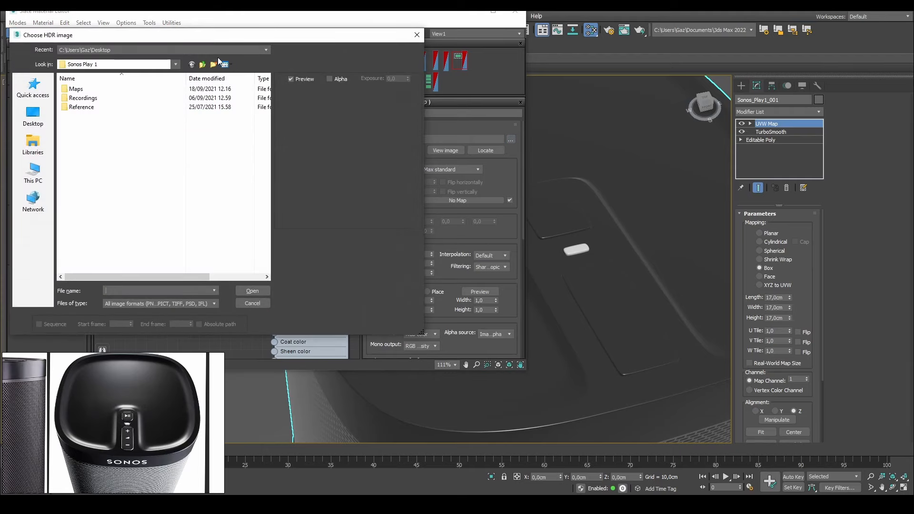
drag(207, 40, 247, 45)
double_click(114, 93)
click(134, 102)
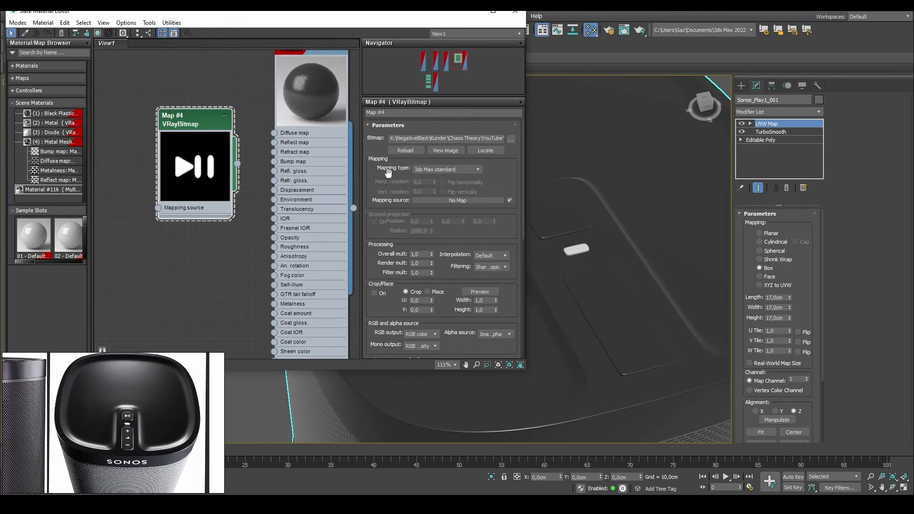
- Look through the bitmap's processing, crop, colour space and coordinate settings
drag(375, 169, 374, 152)
scroll(380, 143, up, 1)
drag(389, 218, 377, 138)
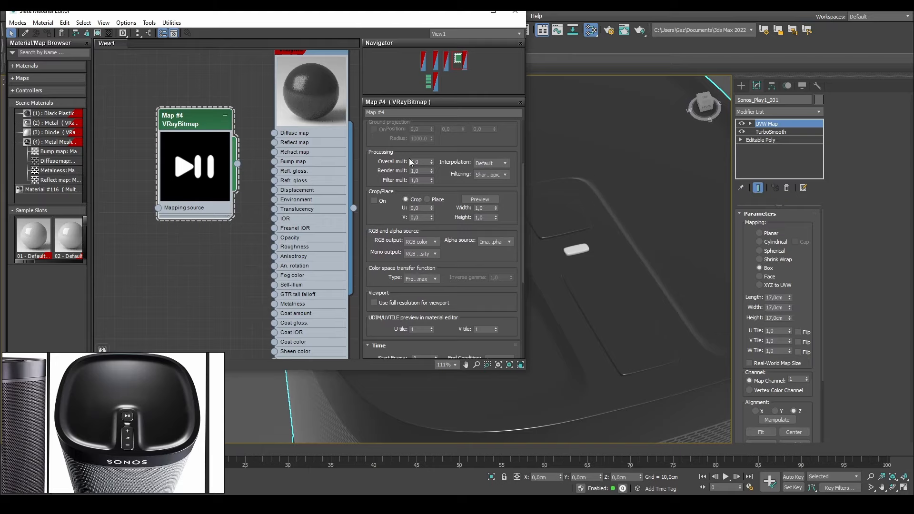
drag(377, 217, 383, 202)
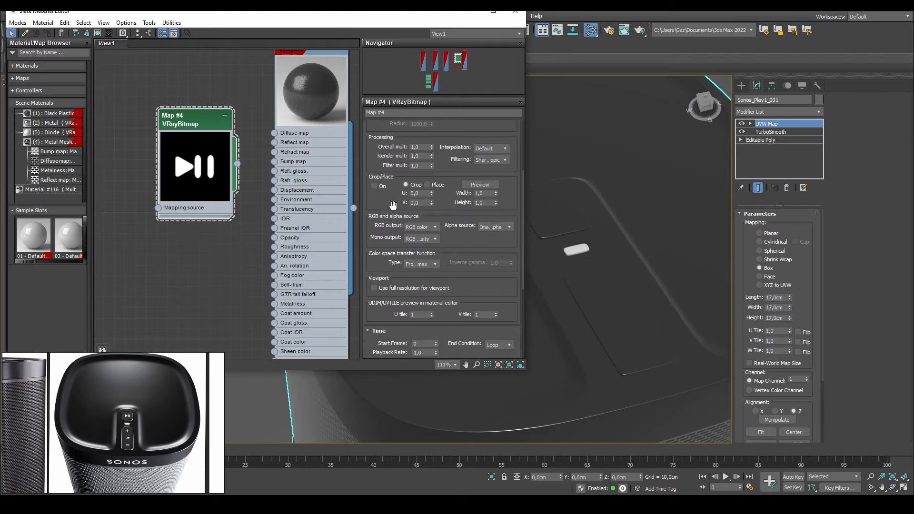
scroll(387, 228, down, 6)
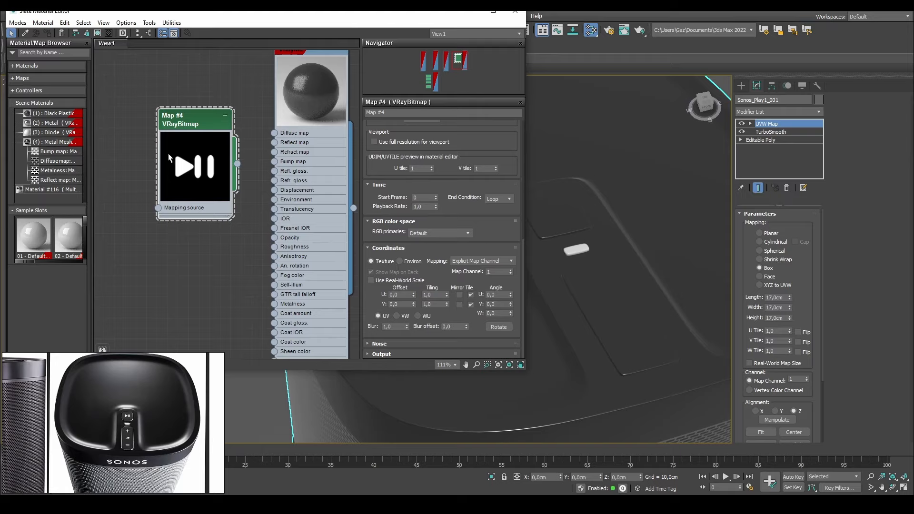
- Arrange the play/pause bitmap node beside the inputs of the Play Button material
drag(198, 120, 176, 99)
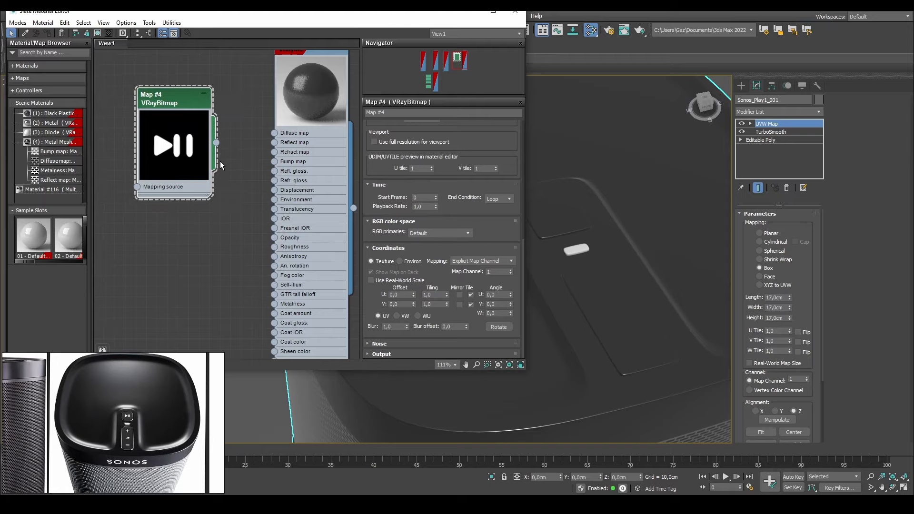
scroll(213, 172, down, 2)
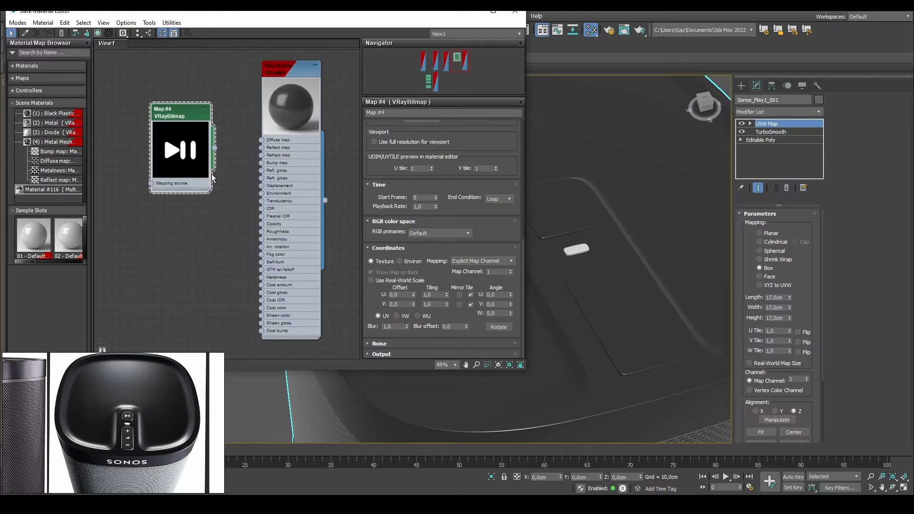
drag(182, 111, 178, 127)
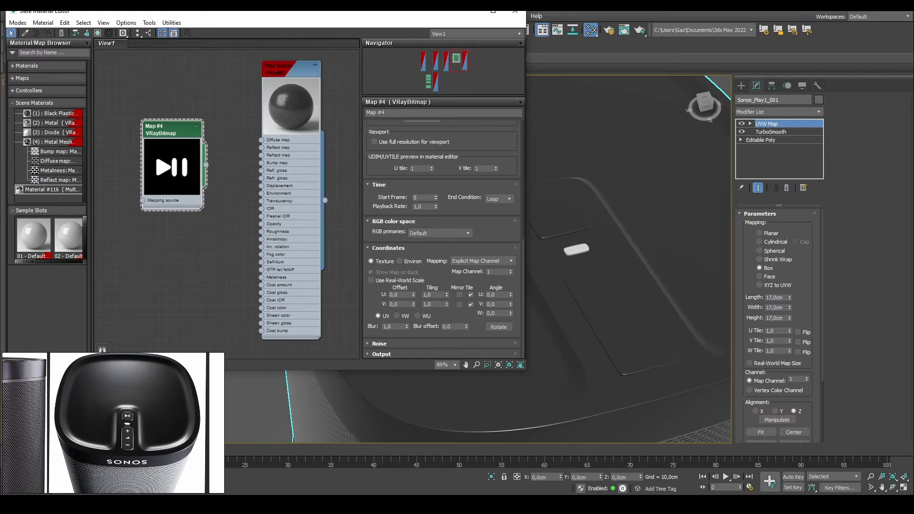
drag(172, 125, 189, 108)
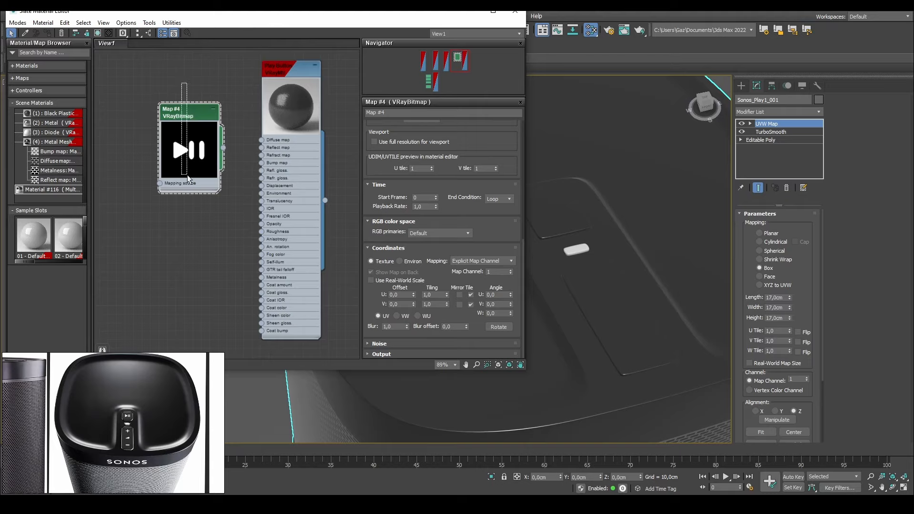
scroll(210, 130, down, 2)
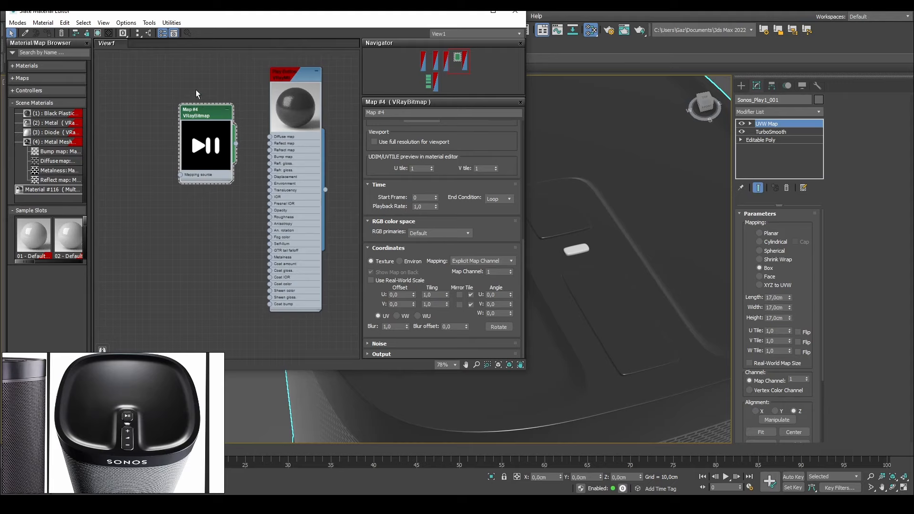
scroll(197, 139, up, 4)
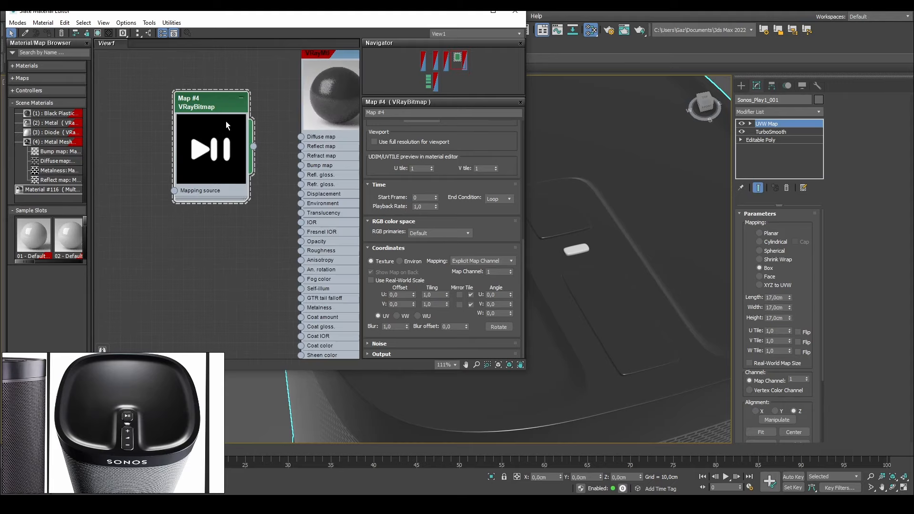
drag(239, 107, 240, 118)
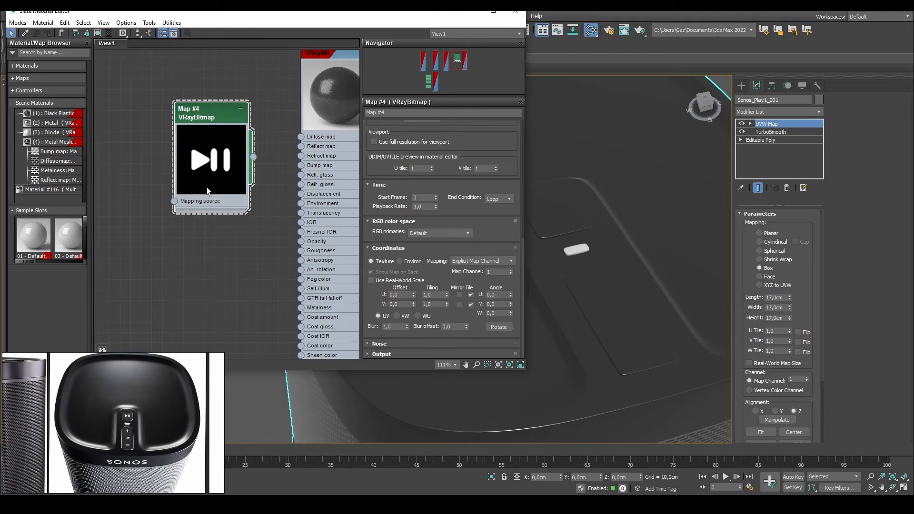
scroll(206, 187, down, 2)
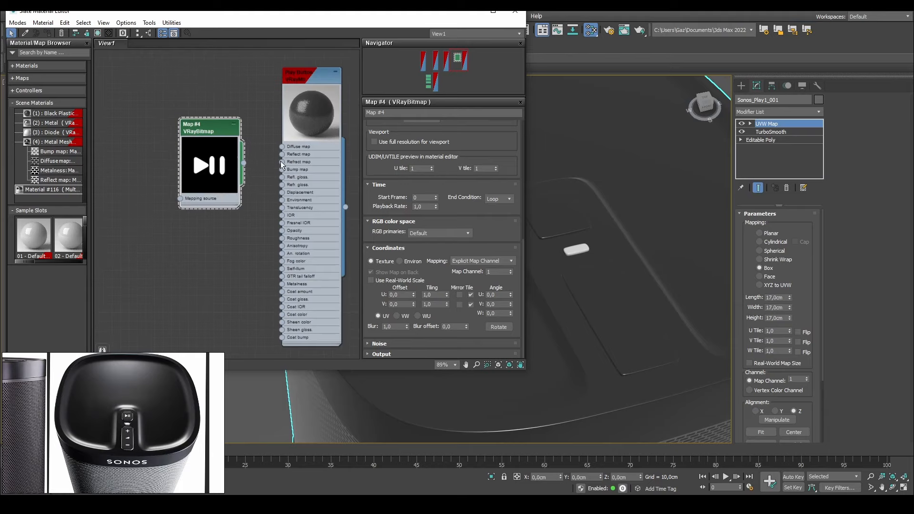
- Compare the play/pause icon with the button in the reference photo of the speaker's top
scroll(281, 161, up, 3)
scroll(130, 418, up, 3)
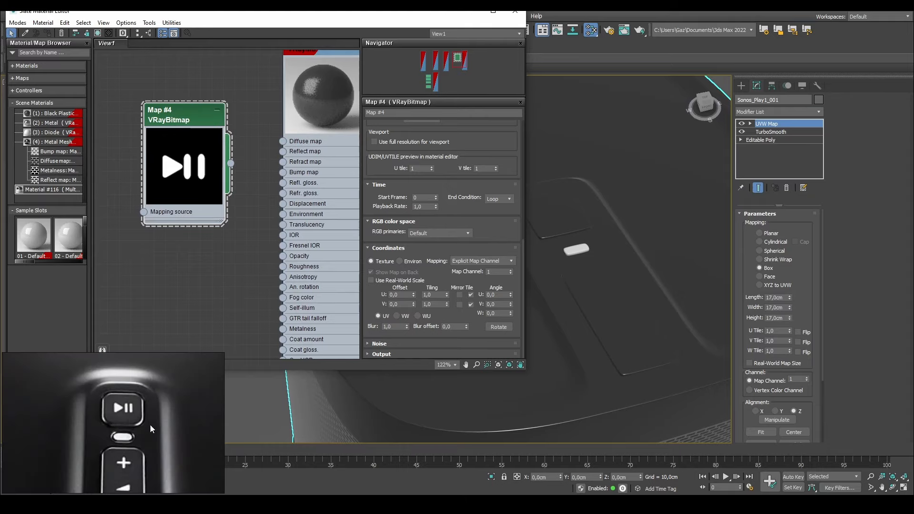
scroll(150, 431, down, 3)
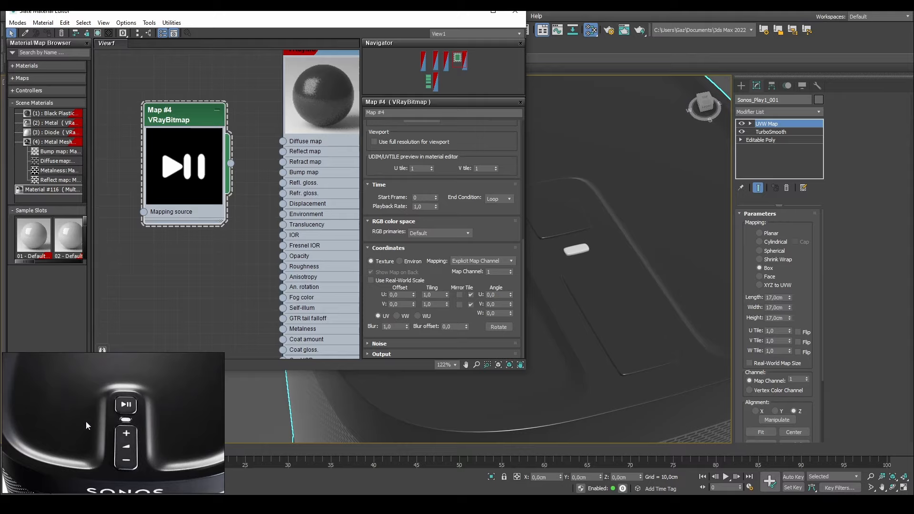
middle_drag(239, 201, 214, 262)
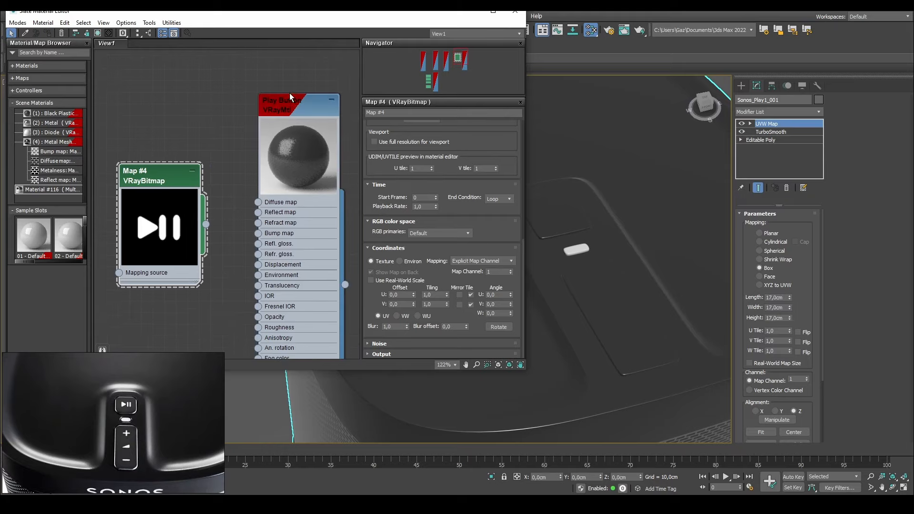
- Examine the Play Button material's diffuse colour and compare the play/pause bitmap with the button in the reference photo
click(291, 109)
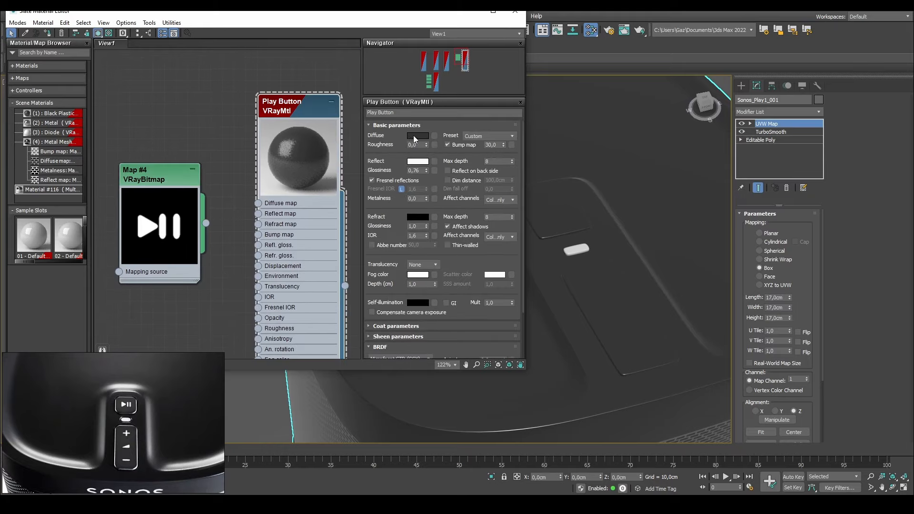
click(414, 136)
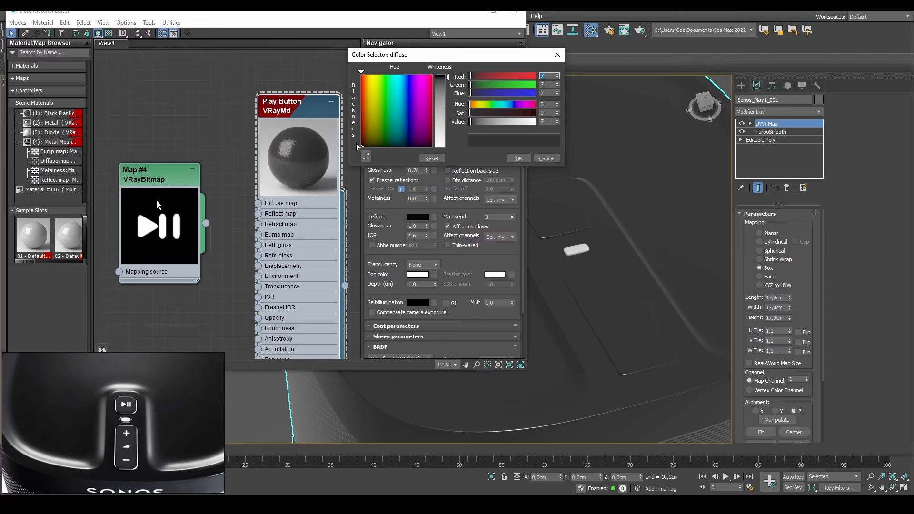
click(546, 158)
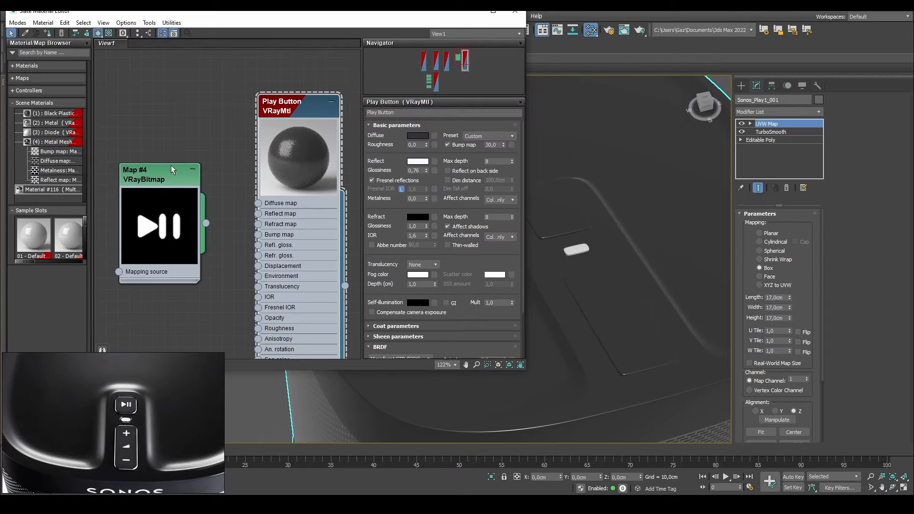
drag(148, 180, 183, 121)
scroll(183, 121, down, 4)
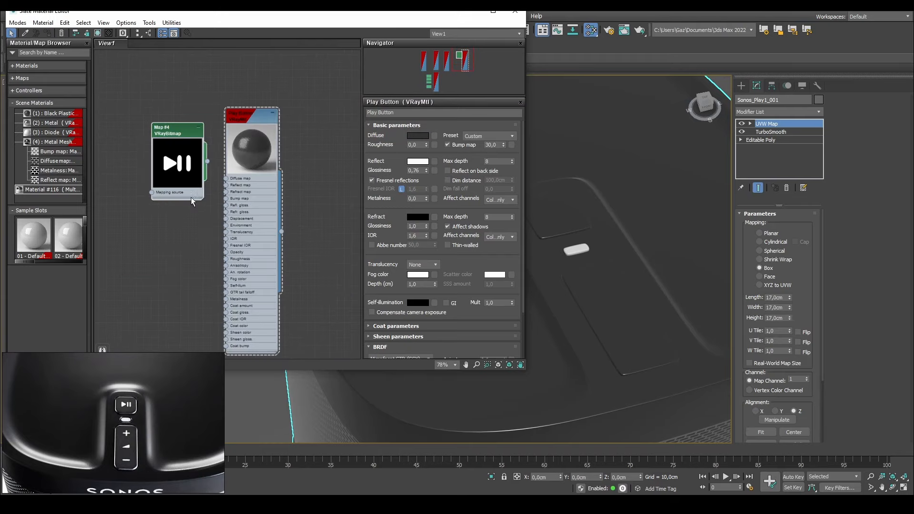
scroll(125, 404, up, 3)
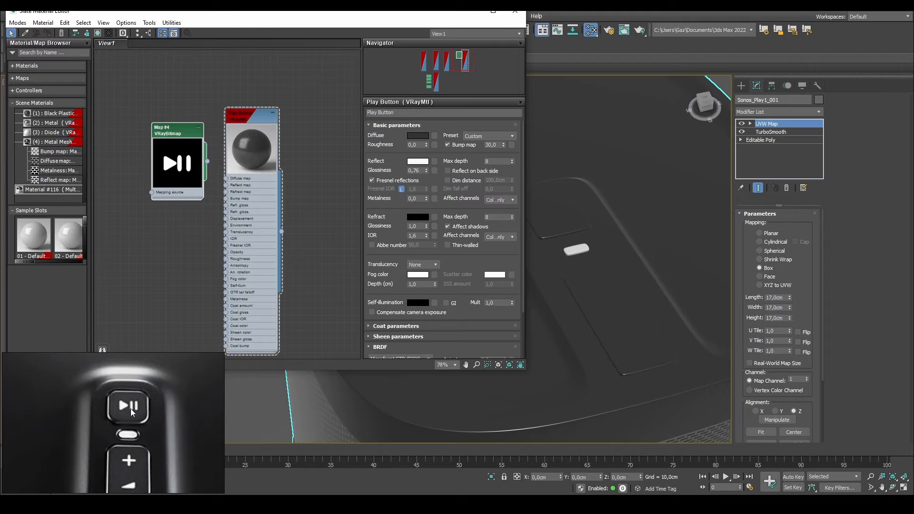
- Delete the Play Button VRayMtl node from the material view
scroll(185, 190, down, 5)
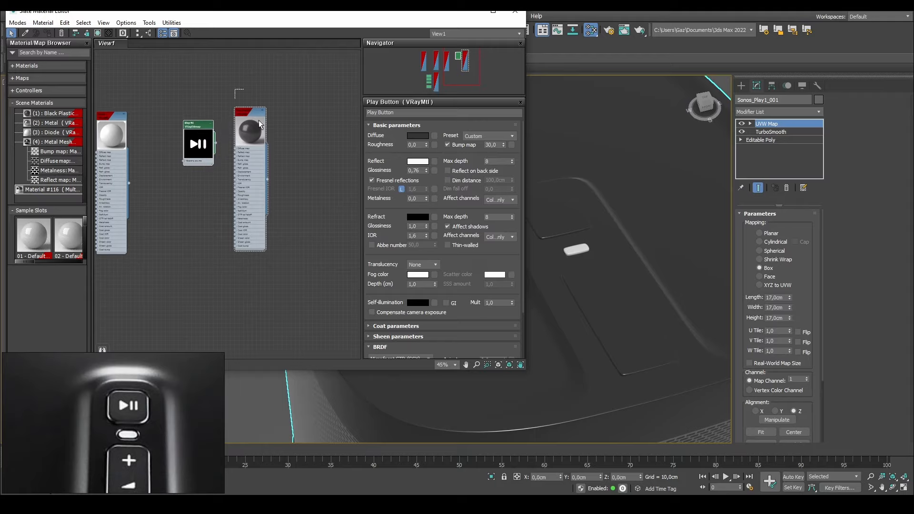
key(Delete)
middle_drag(264, 145, 299, 141)
click(298, 142)
middle_drag(221, 116, 312, 144)
scroll(282, 175, down, 11)
scroll(286, 172, up, 10)
scroll(312, 144, down, 3)
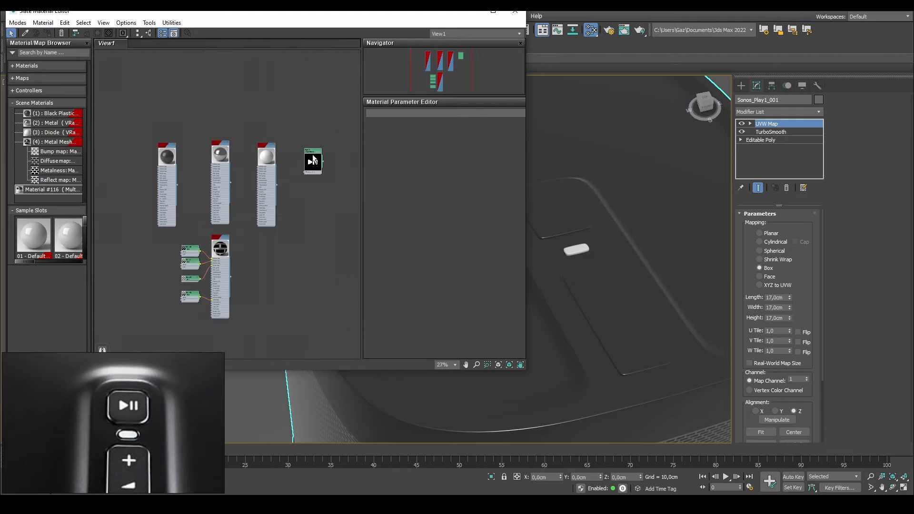
- Move the play/pause bitmap node into the empty area on the input side of the Black Plastic material
drag(312, 150, 111, 244)
middle_drag(131, 248, 270, 202)
drag(248, 200, 146, 156)
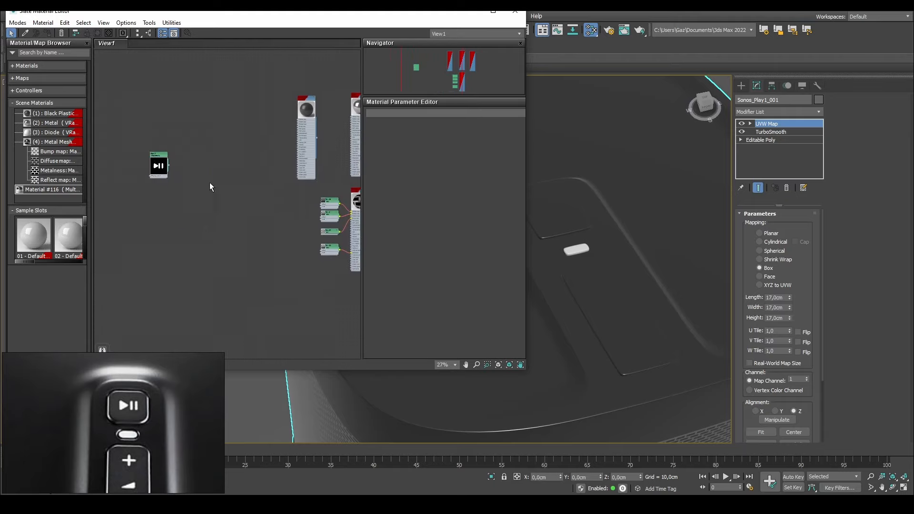
- Create a VRayBlendMtl material in the empty area near the play/pause bitmap node
right_click(194, 199)
mouse_move(219, 205)
mouse_move(319, 230)
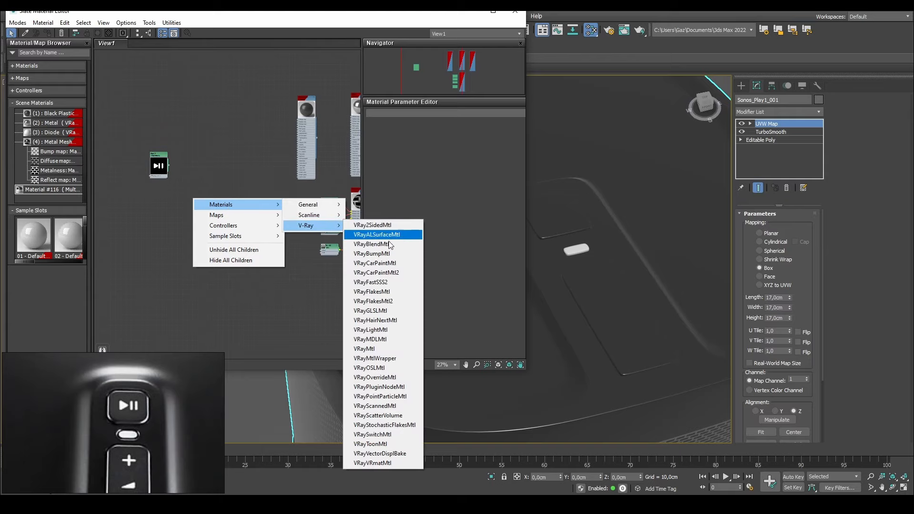
click(383, 244)
click(194, 201)
click(257, 173)
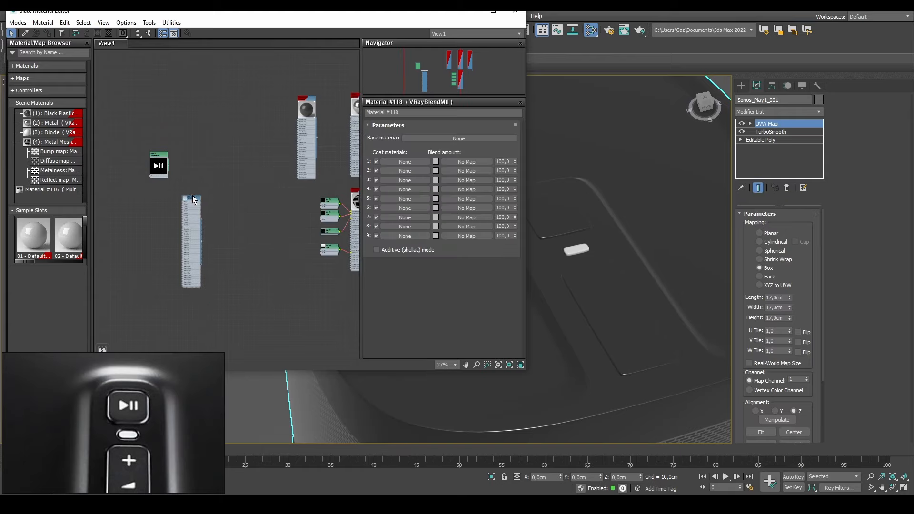
- Place the blend material node beside the Black Plastic material and bring the play/pause bitmap closer to its inputs
drag(229, 170, 228, 173)
drag(192, 199, 244, 178)
scroll(244, 179, up, 5)
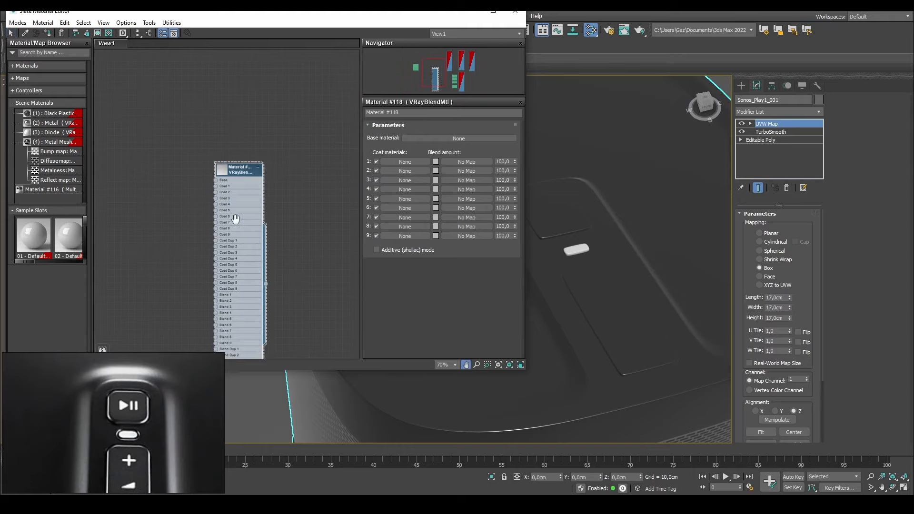
middle_drag(233, 230, 236, 184)
drag(228, 129, 255, 116)
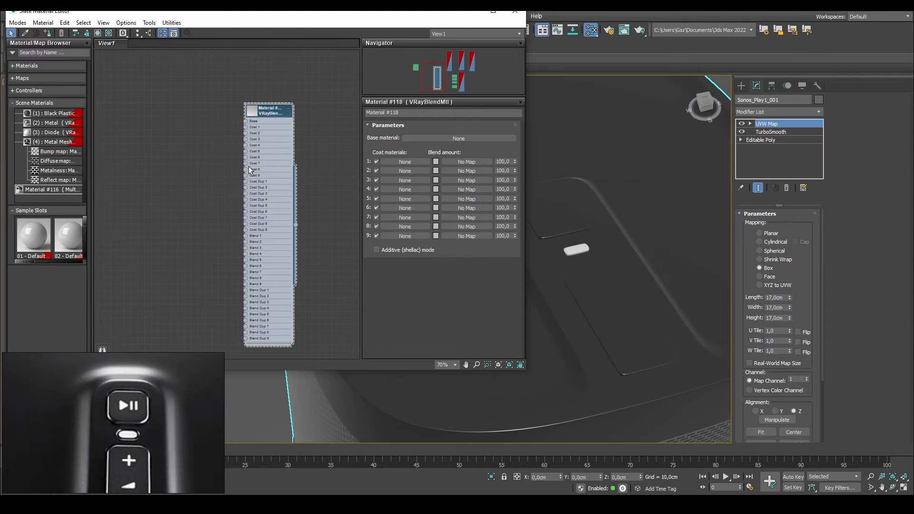
scroll(250, 190, up, 2)
middle_drag(256, 287, 260, 204)
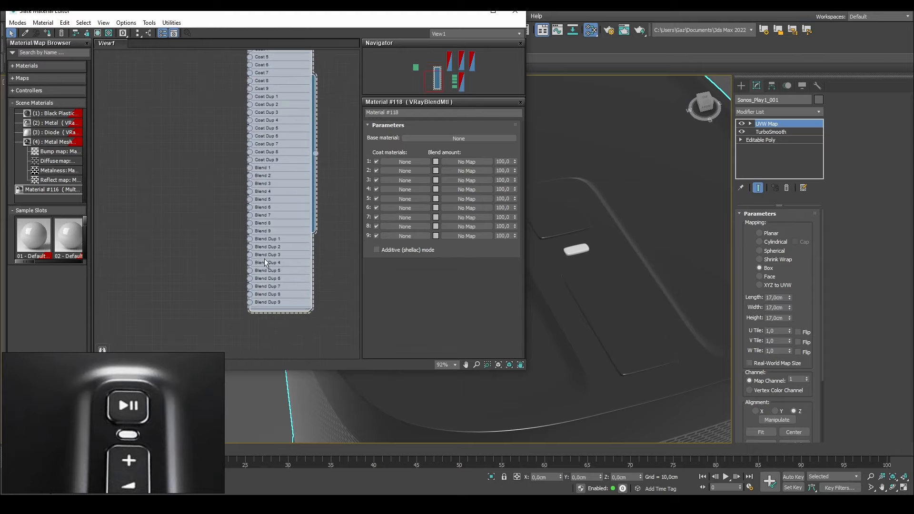
scroll(267, 227, down, 8)
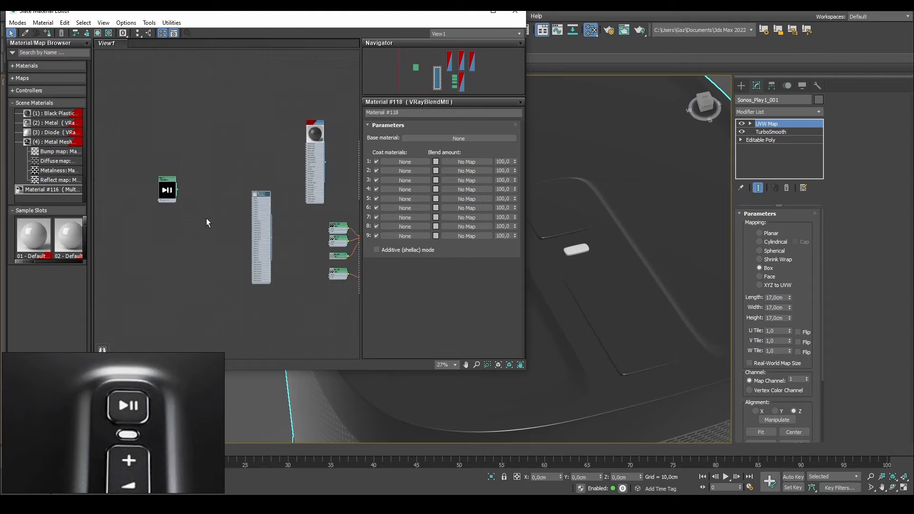
drag(258, 195, 279, 195)
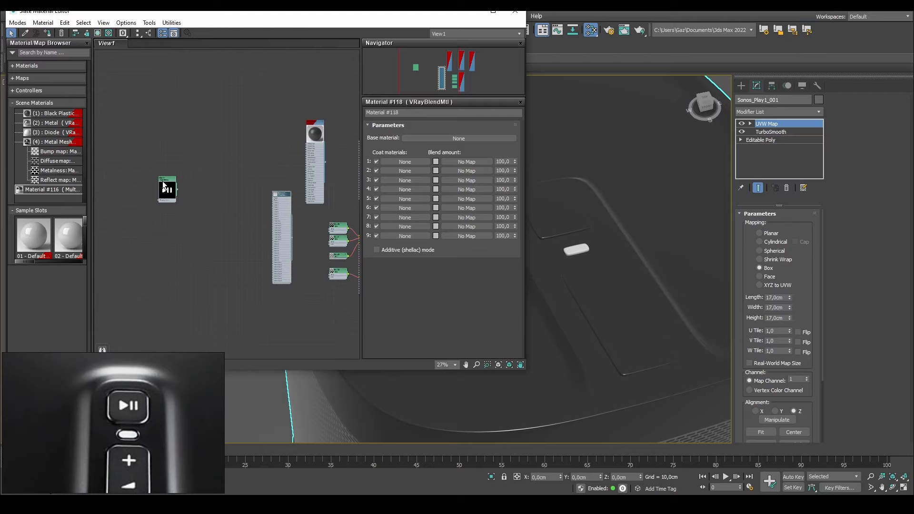
drag(164, 186, 210, 198)
- Connect the Black Plastic material to the Base input of the blend material
scroll(262, 181, up, 5)
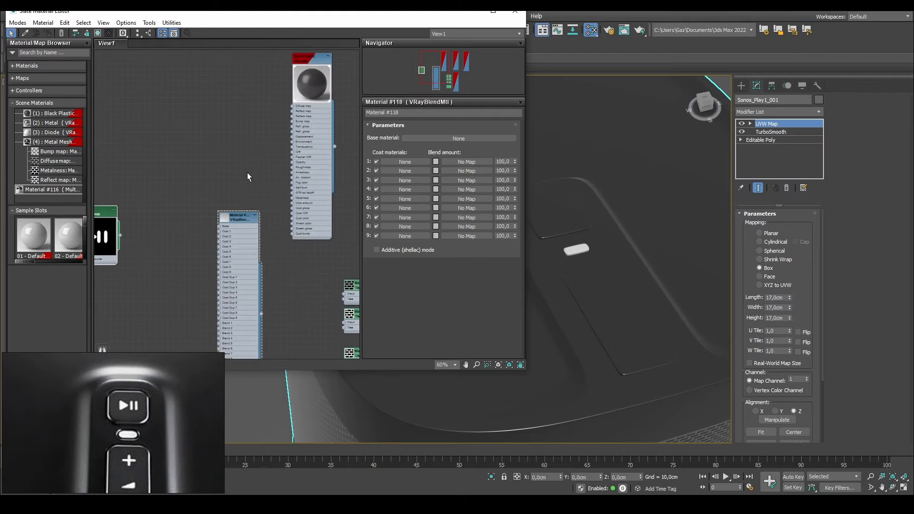
drag(334, 147, 219, 226)
middle_drag(196, 223, 240, 195)
right_click(165, 216)
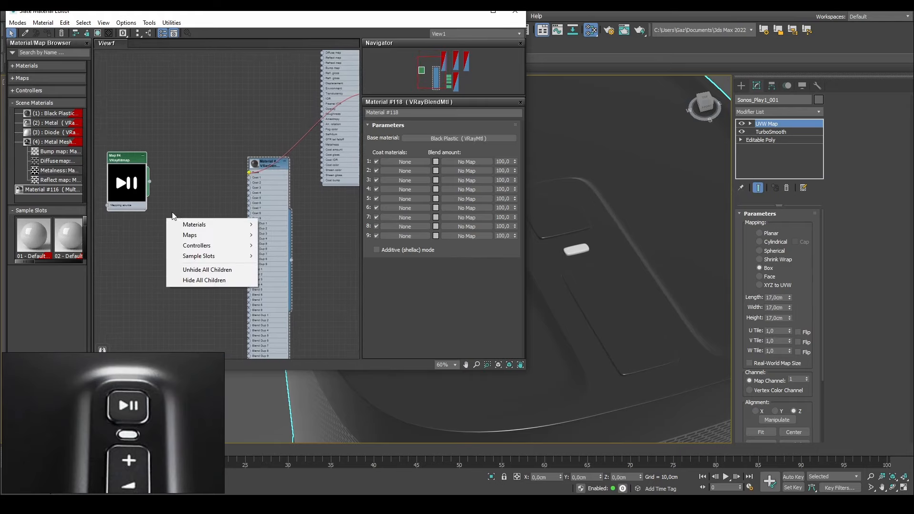
click(202, 176)
- Duplicate the Black Plastic VRayMtl and place the copy below the play/pause bitmap node
scroll(220, 156, down, 3)
middle_drag(263, 112, 260, 141)
shift+drag(296, 92, 174, 227)
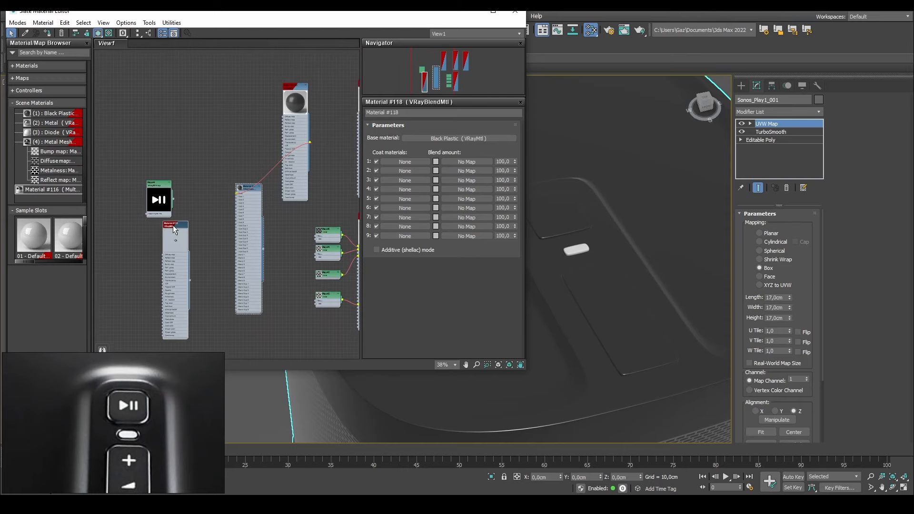
- Set the diffuse colour of the copied plastic material to white
double_click(178, 279)
scroll(177, 279, up, 3)
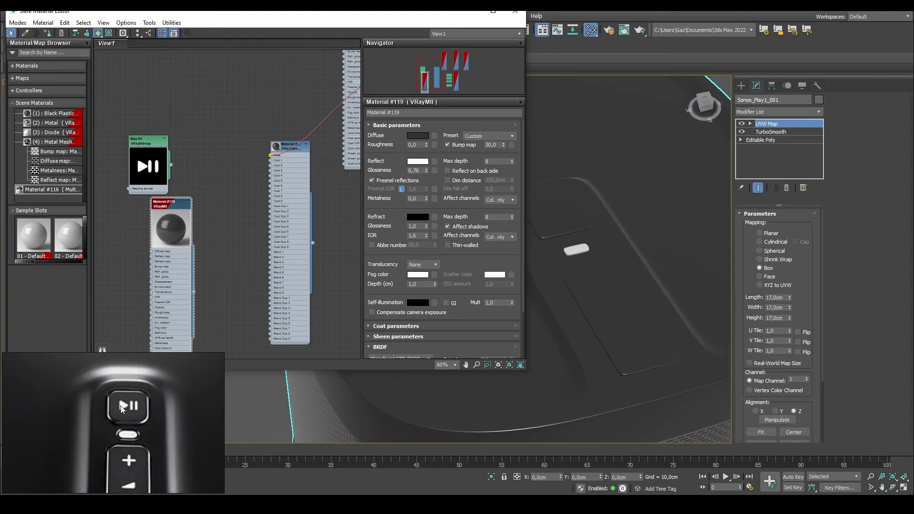
scroll(204, 259, up, 3)
click(422, 137)
drag(442, 129, 444, 136)
click(518, 157)
- Connect the white material to the blend material's Coat 1 input and place its collapsed node above the play/pause bitmap
middle_drag(227, 206, 260, 202)
drag(193, 171, 220, 172)
scroll(243, 202, down, 3)
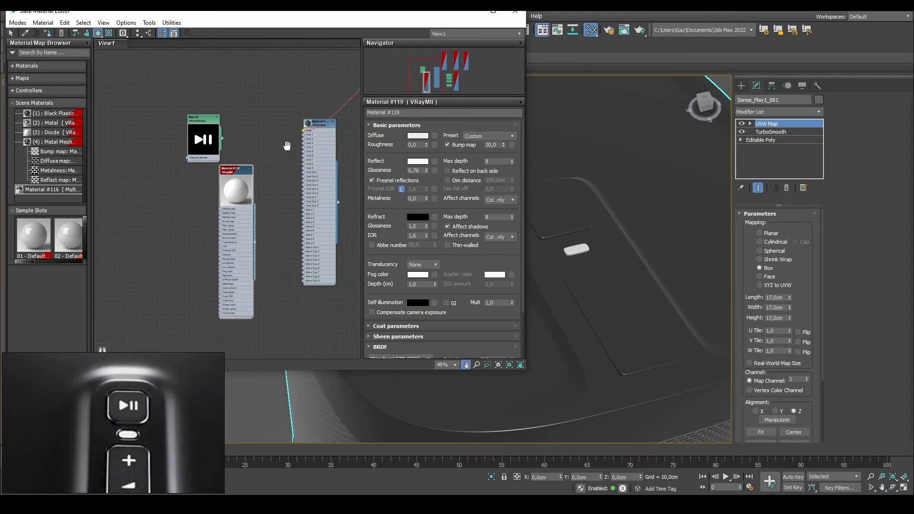
scroll(224, 209, up, 3)
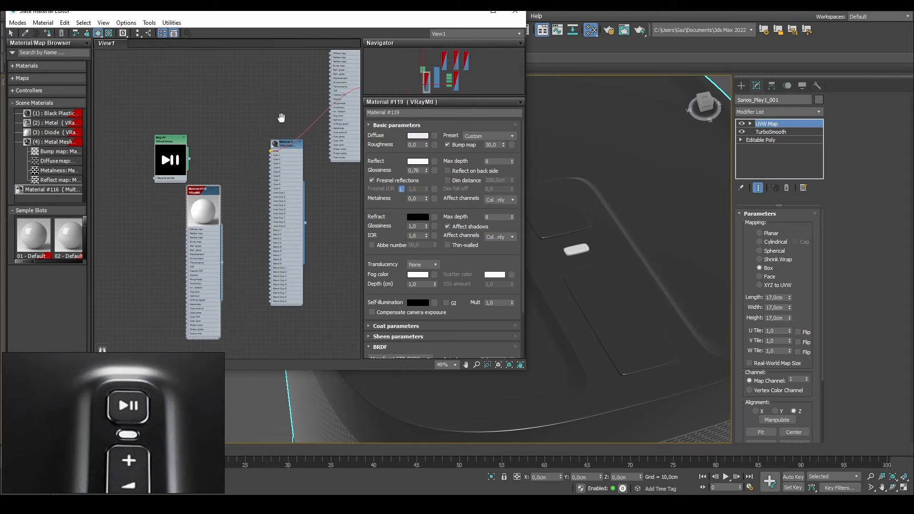
drag(232, 302, 313, 185)
drag(188, 183, 225, 74)
click(236, 111)
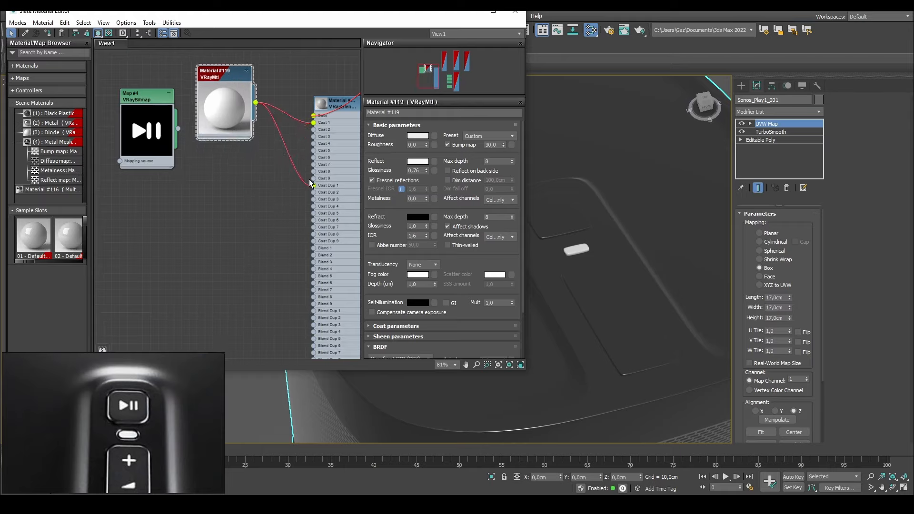
- Move the play/pause bitmap below the white material and connect it to the blend material's Blend 1 input
drag(139, 100, 191, 191)
middle_drag(228, 199, 188, 172)
scroll(191, 171, down, 3)
middle_drag(284, 166, 238, 181)
middle_drag(100, 151, 102, 150)
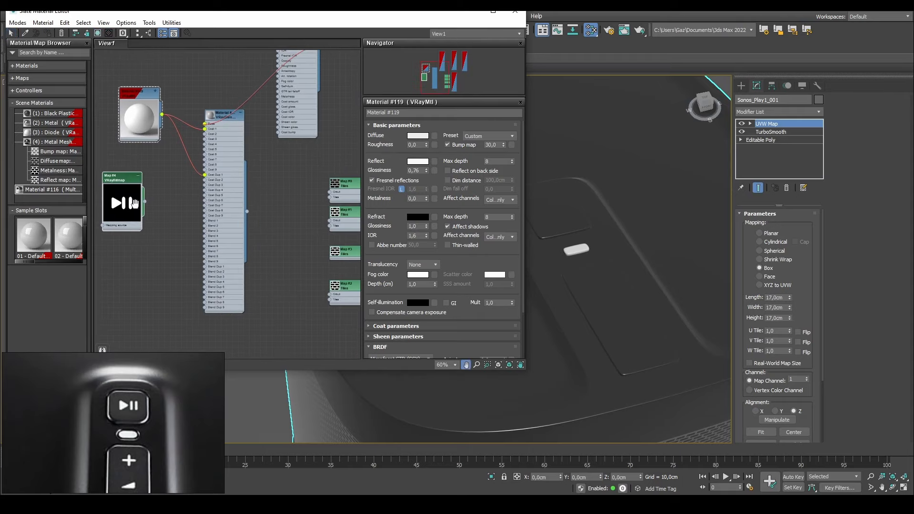
drag(114, 175, 237, 242)
scroll(148, 194, up, 4)
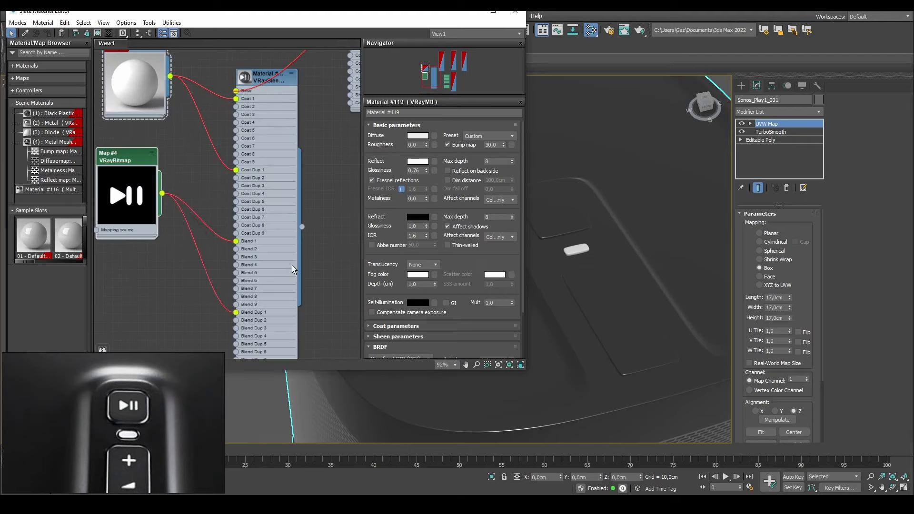
- Review the blend material's coat and blend slots and align the play/pause bitmap node under the white material
middle_drag(207, 284, 226, 359)
double_click(284, 210)
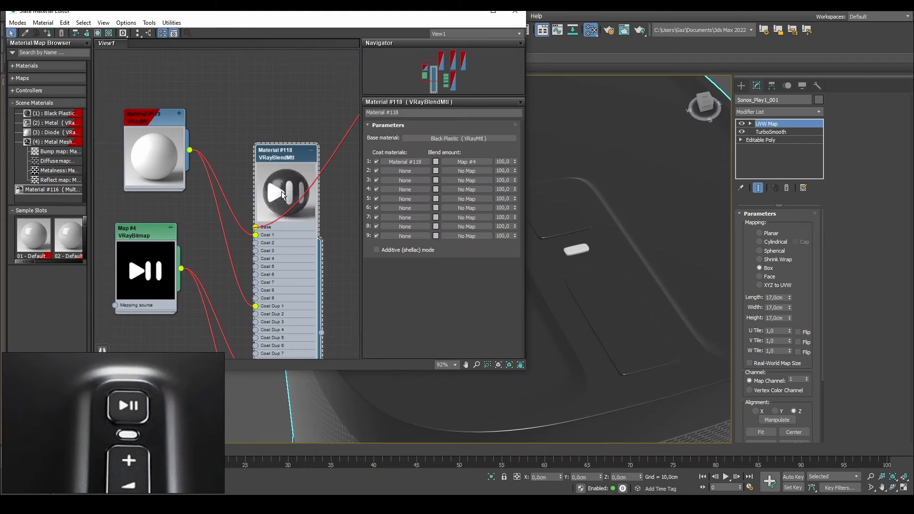
drag(152, 240, 159, 240)
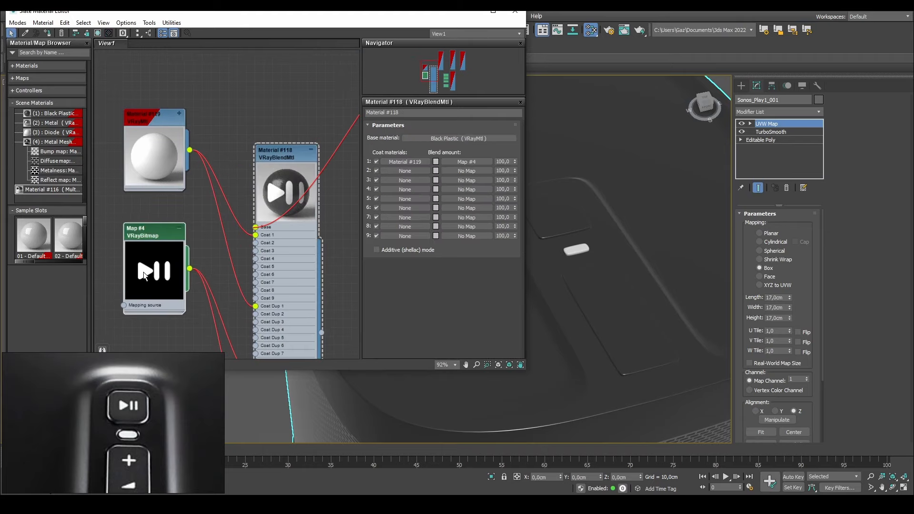
double_click(147, 230)
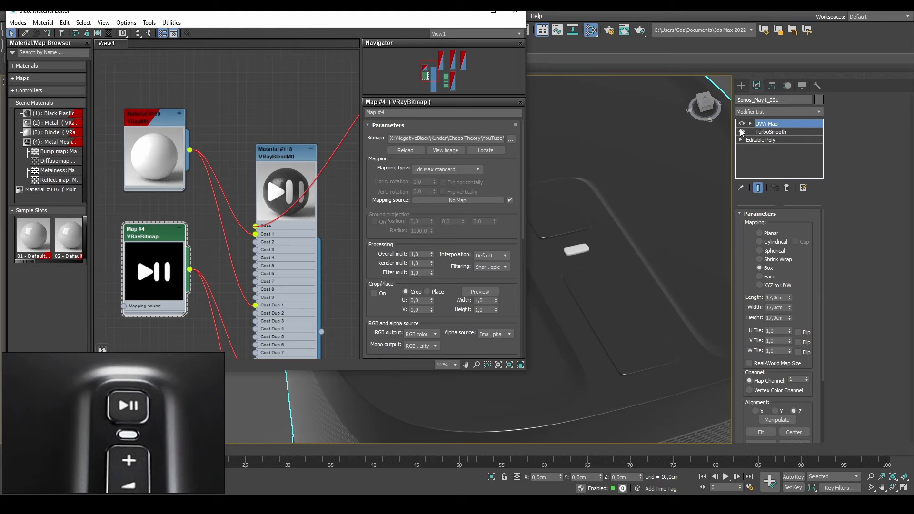
- Select the speaker's play button element in the Editable Poly and assign the blend material to it
click(757, 140)
click(799, 225)
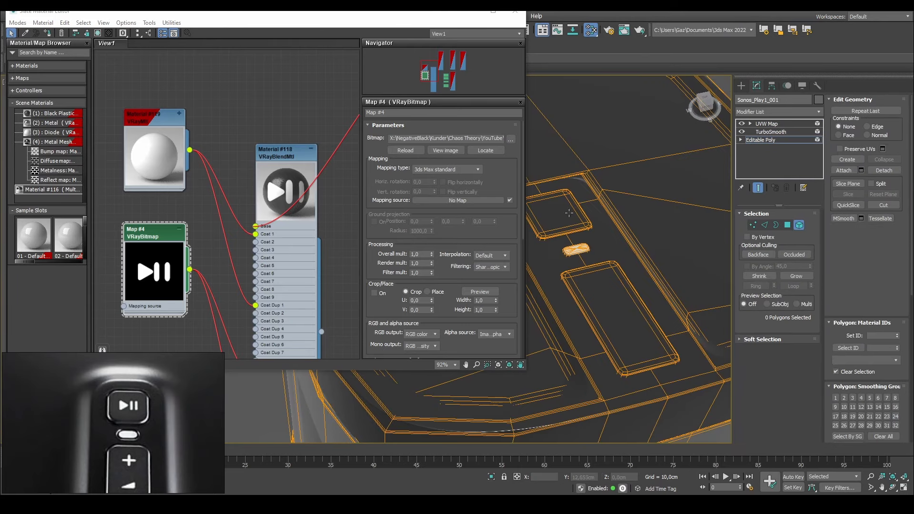
click(552, 214)
middle_drag(620, 159, 620, 135)
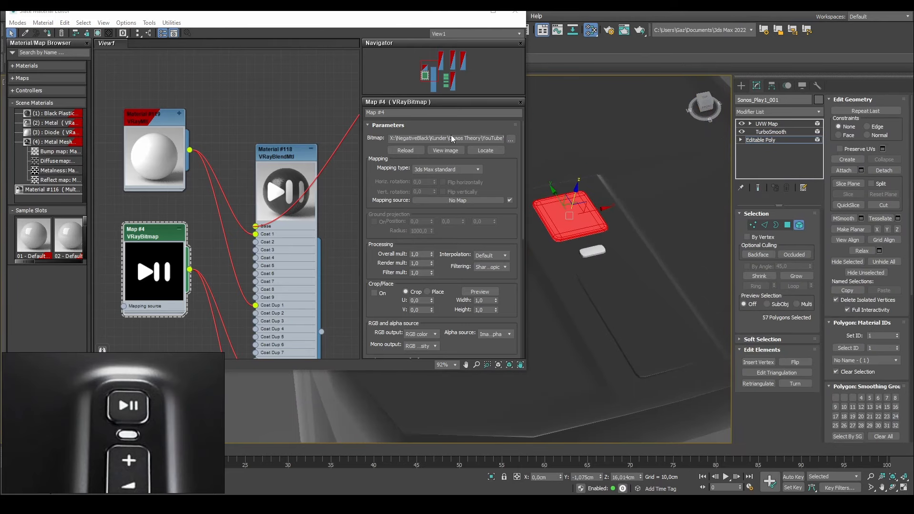
double_click(273, 155)
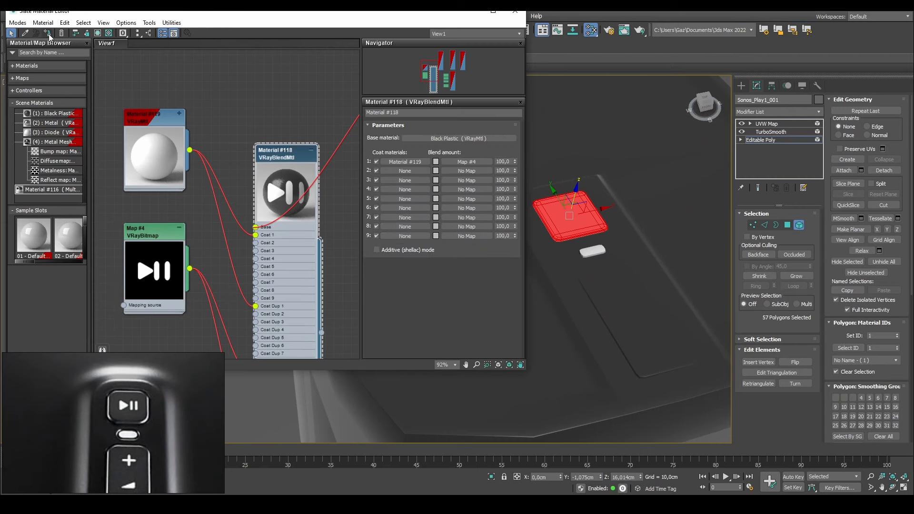
key(a)
- Rename the blend material as Play Button and leave element selection on the speaker
click(418, 113)
text(Button)
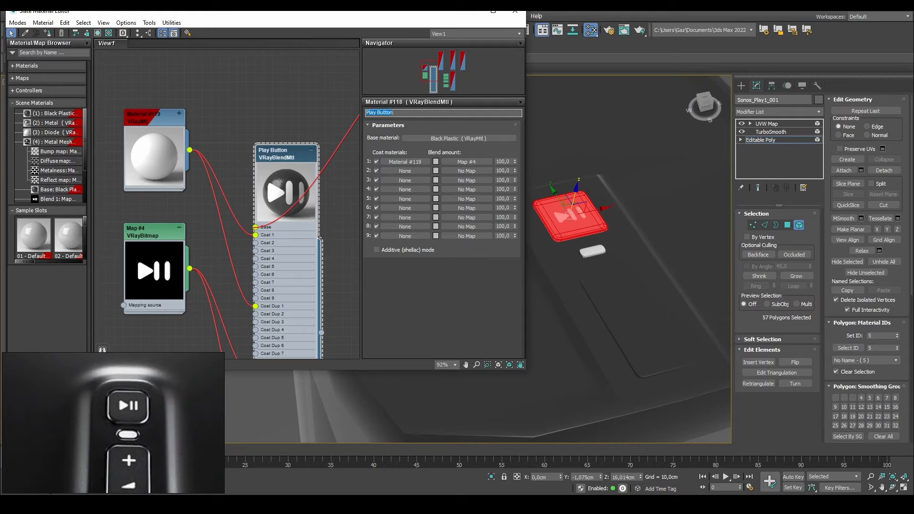
click(226, 91)
click(799, 225)
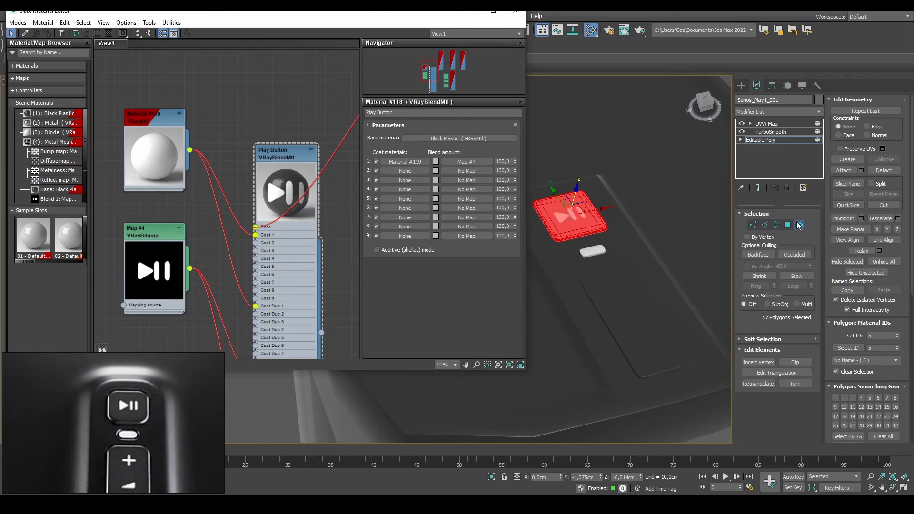
middle_drag(555, 181, 588, 221)
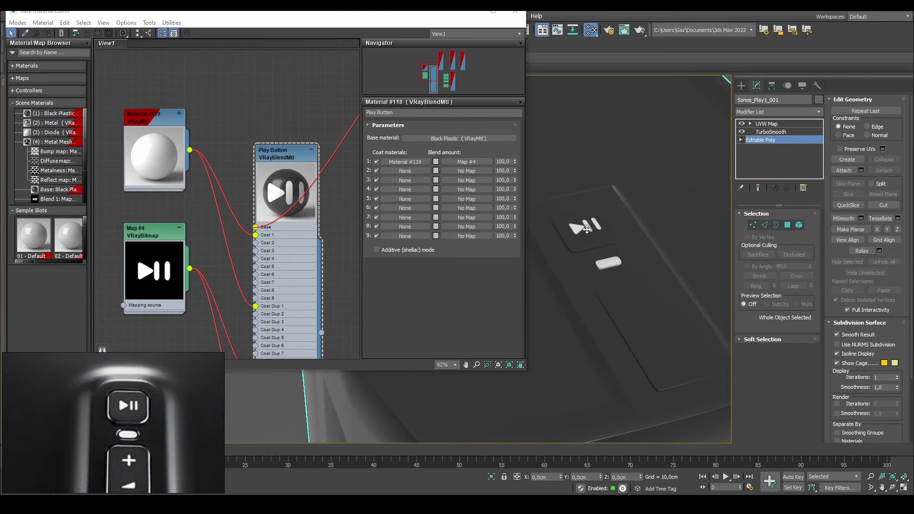
- Show the play/pause bitmap in the viewport through the Multi/Sub-Object material
double_click(153, 238)
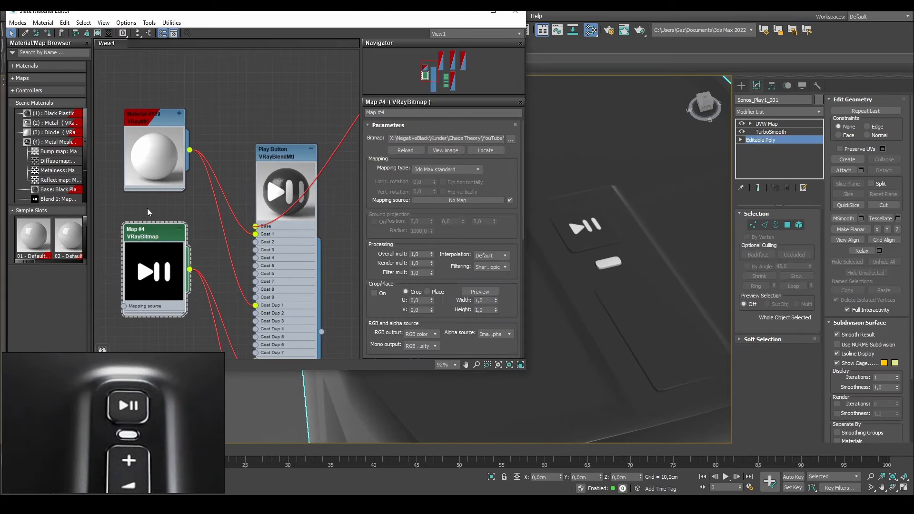
click(109, 33)
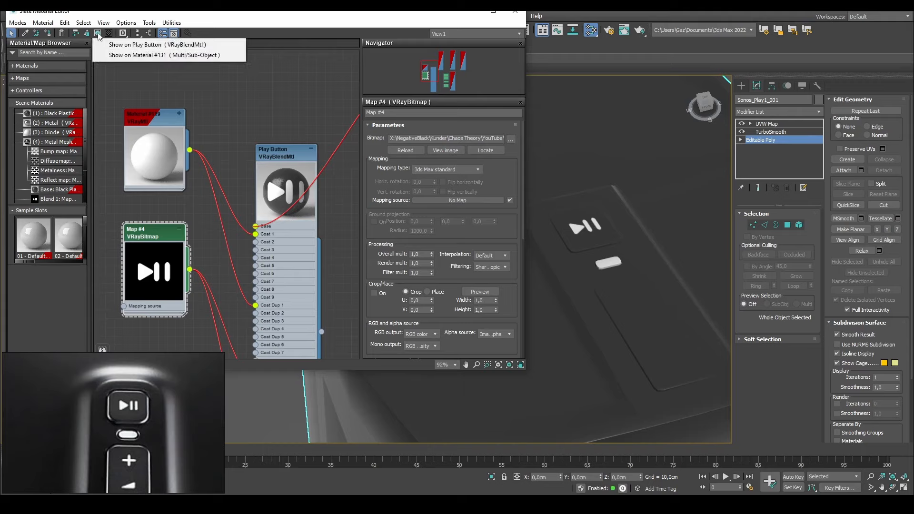
click(154, 55)
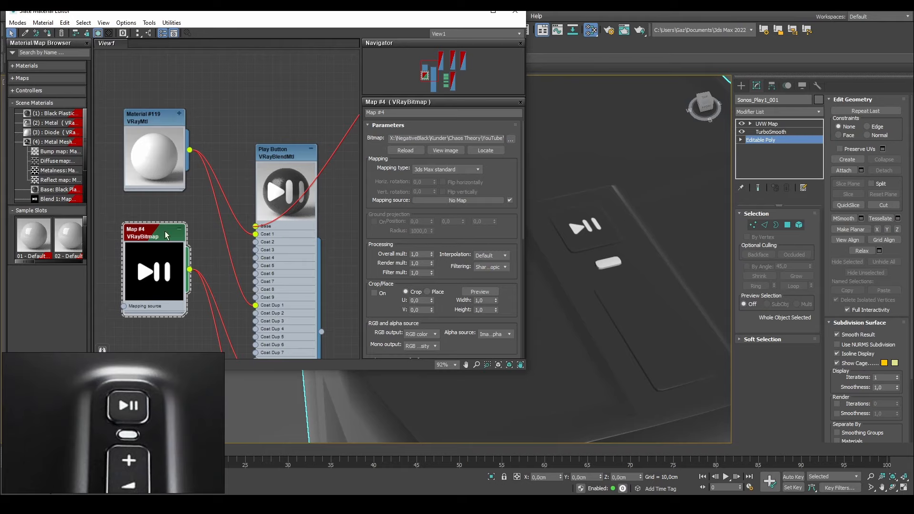
middle_drag(218, 122, 191, 124)
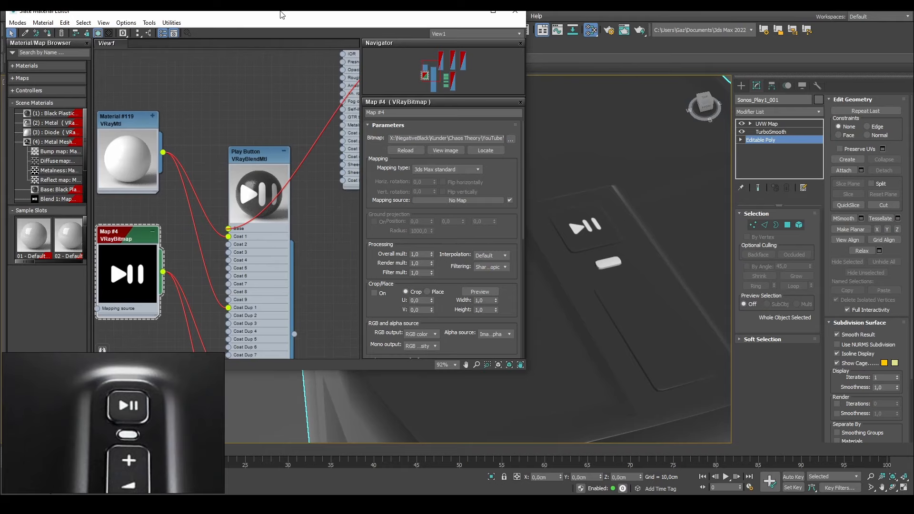
drag(280, 14, 214, 19)
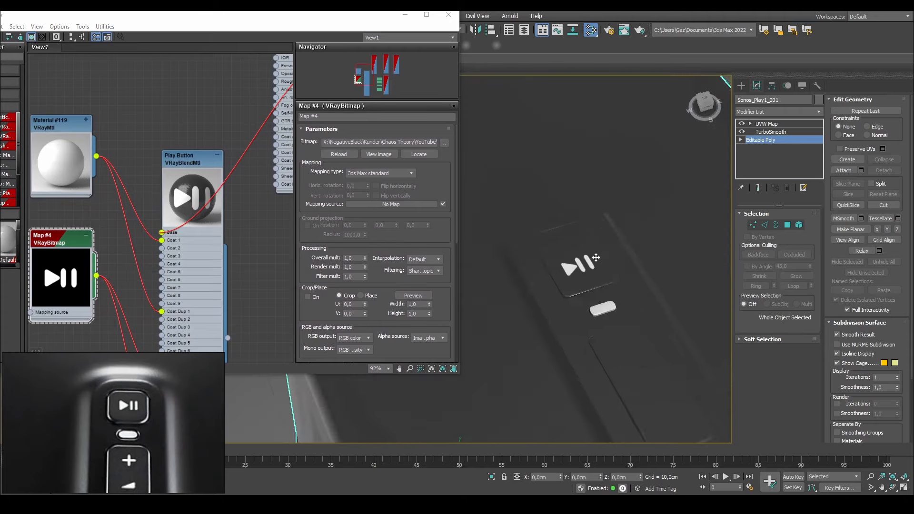
- Examine how the play/pause symbol sits on the speaker's play button and which polygons form the button
scroll(596, 258, down, 5)
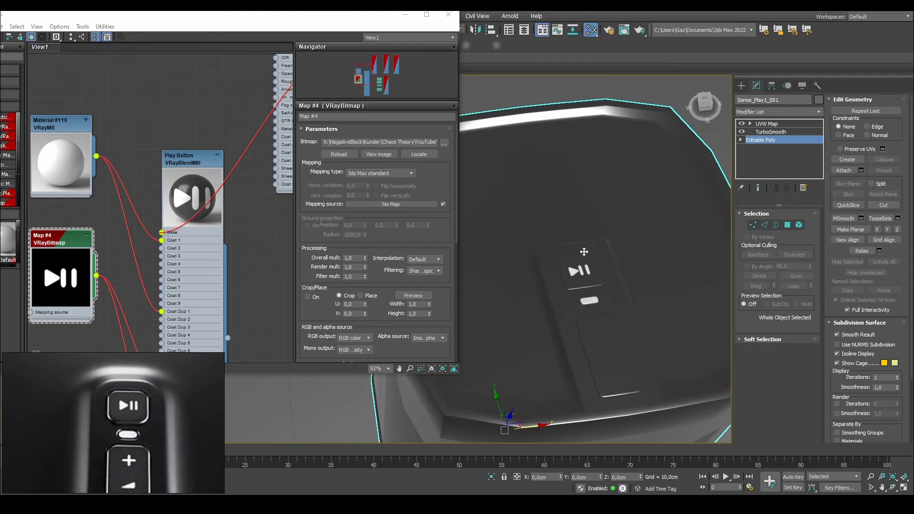
scroll(592, 267, up, 3)
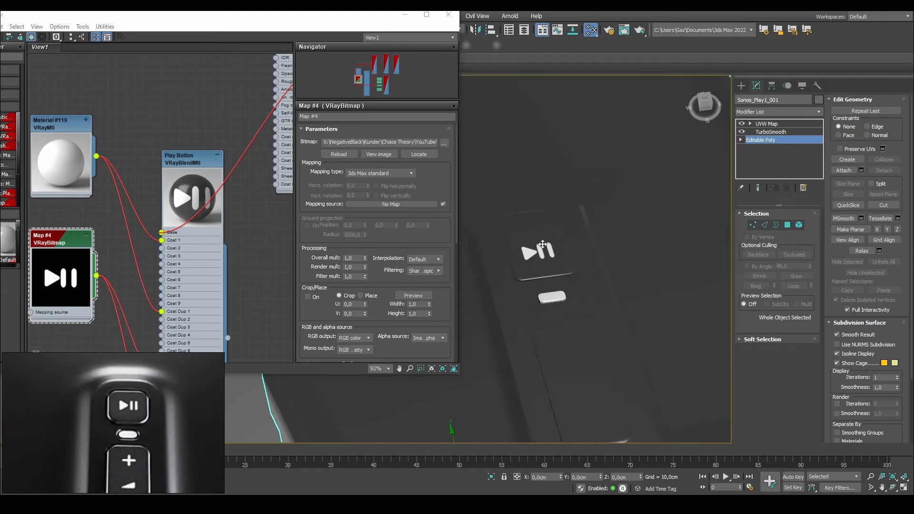
click(787, 225)
click(554, 250)
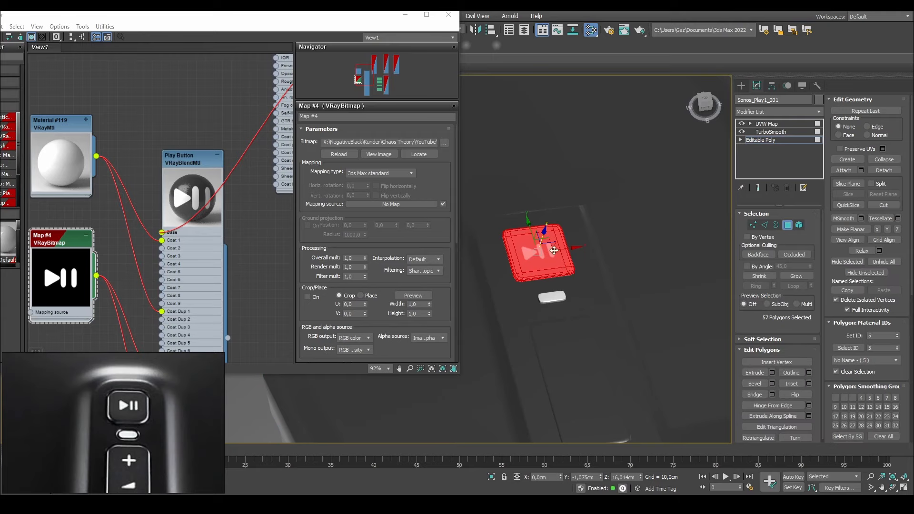
click(788, 225)
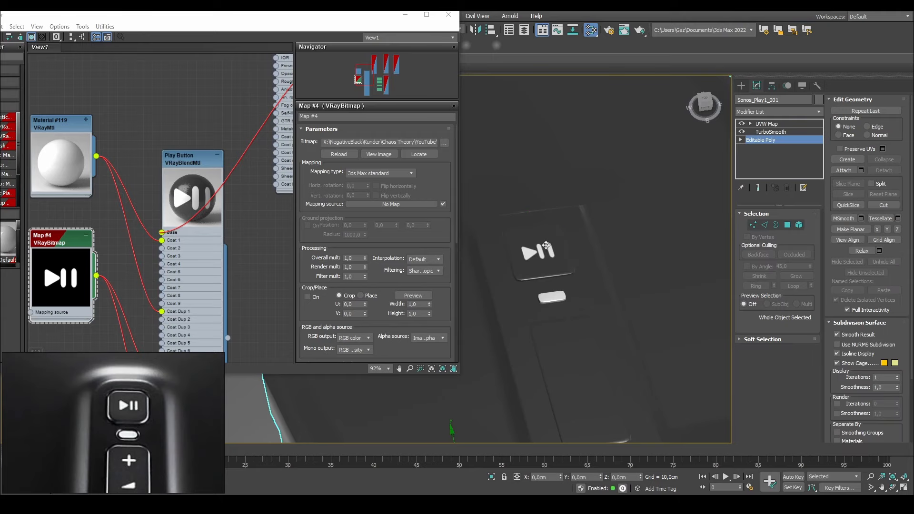
middle_drag(105, 239, 166, 215)
scroll(561, 251, down, 4)
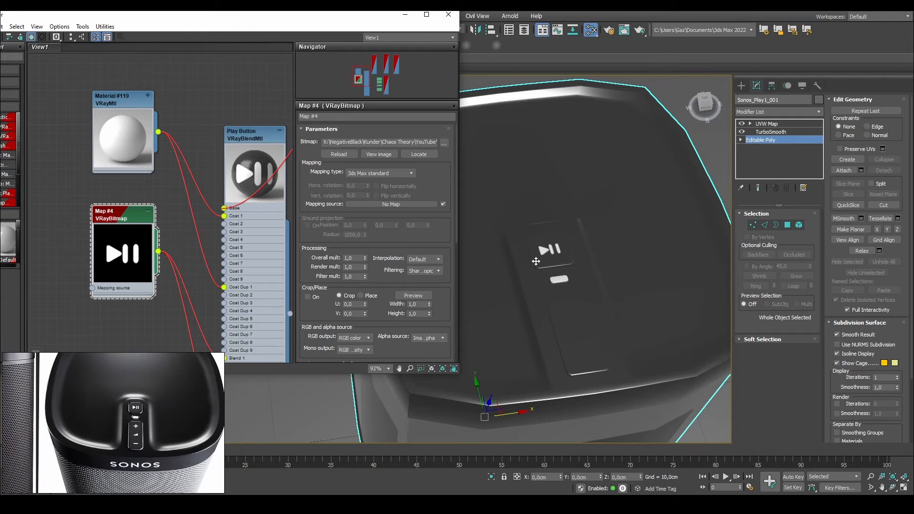
scroll(535, 261, up, 2)
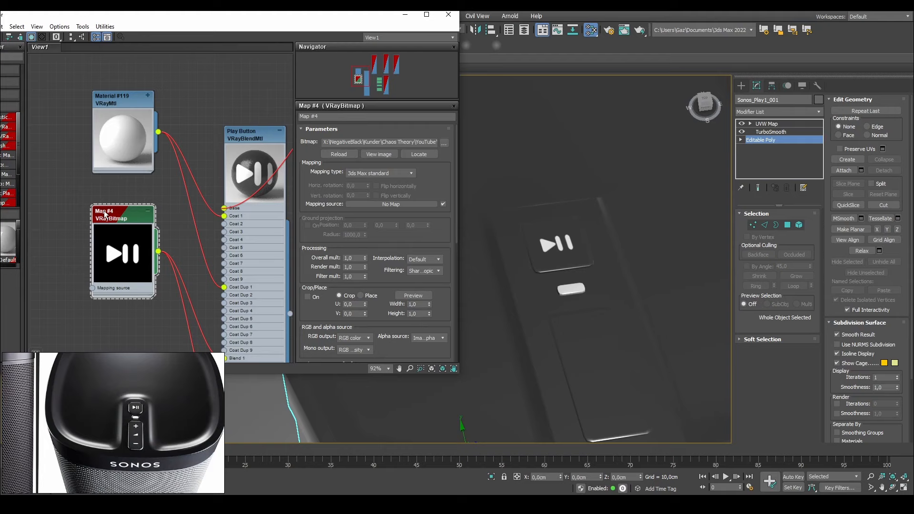
- Set the play/pause bitmap's map channel to 2 in its coordinates
drag(128, 226, 119, 226)
scroll(327, 244, down, 10)
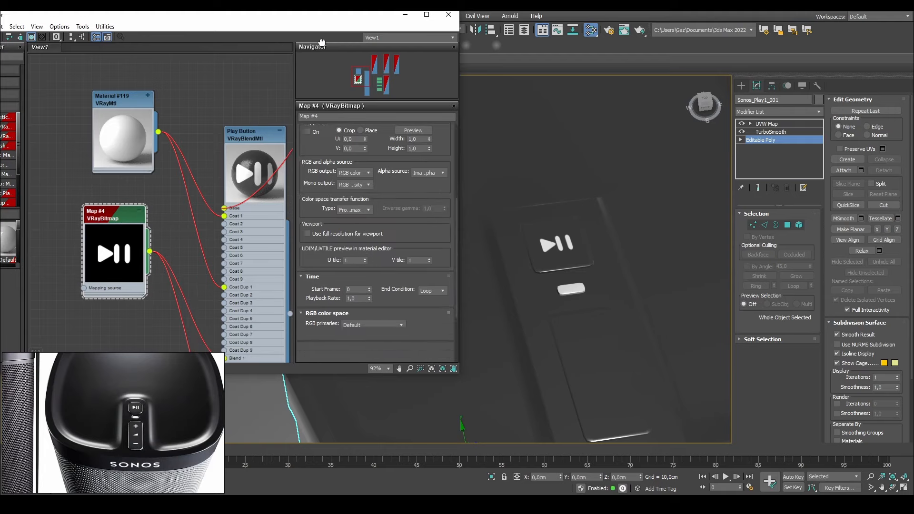
scroll(312, 252, down, 1)
double_click(431, 276)
text(2)
key(Return)
drag(426, 276, 402, 278)
click(171, 216)
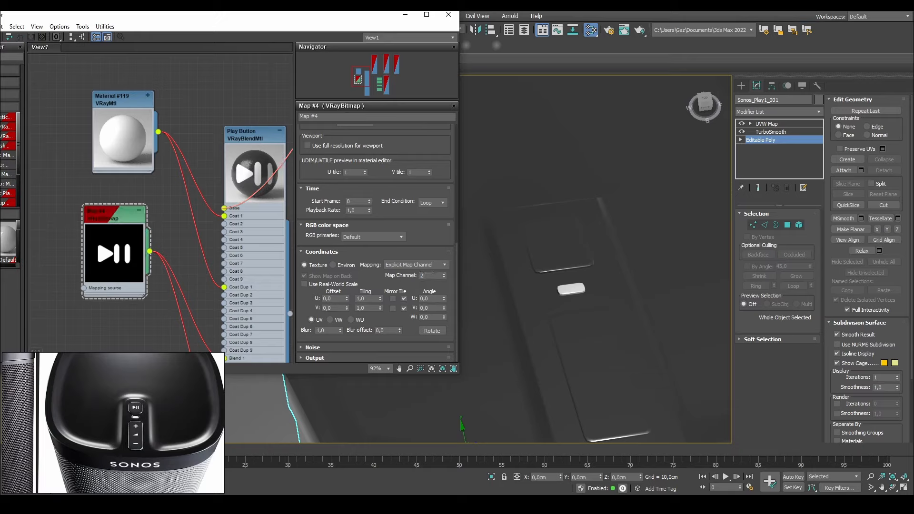
- Rename the speaker's existing UVW Map modifier as UVW Mesh
click(771, 123)
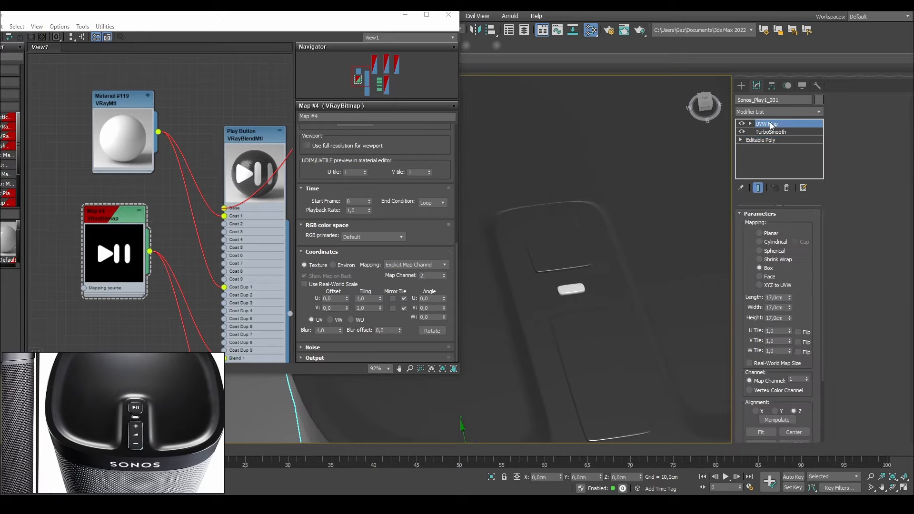
key(z)
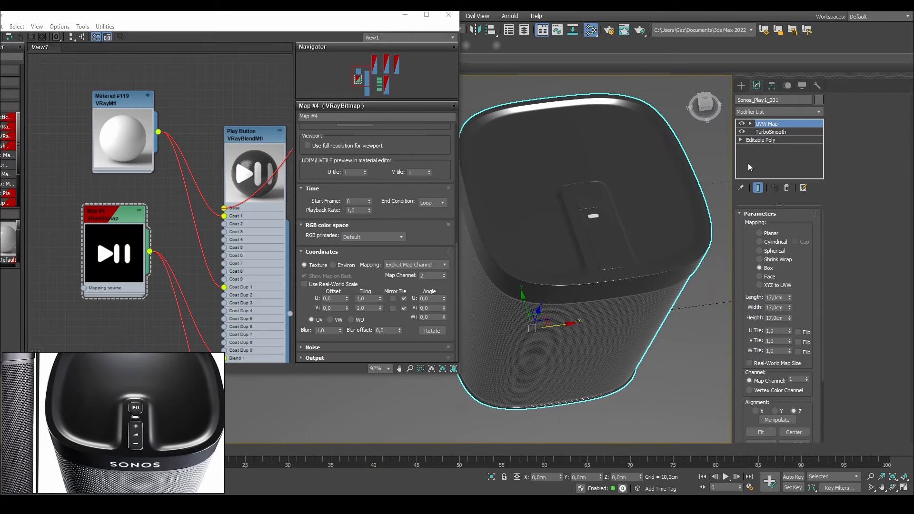
alt+middle_drag(569, 235, 582, 202)
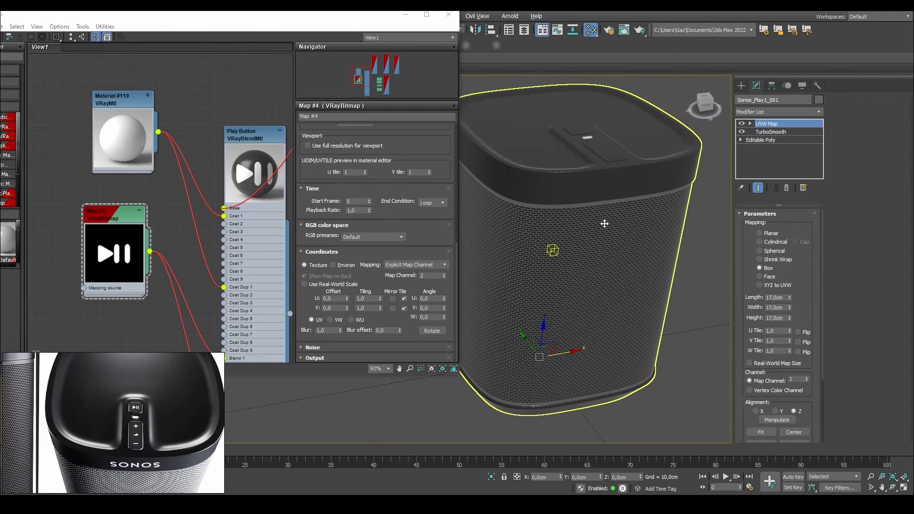
right_click(764, 122)
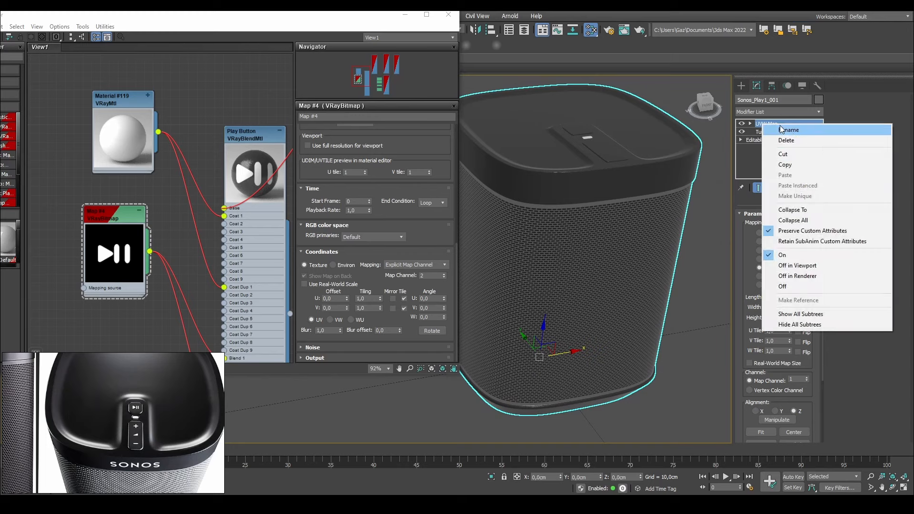
click(769, 124)
text(UVW Mesh)
key(Return)
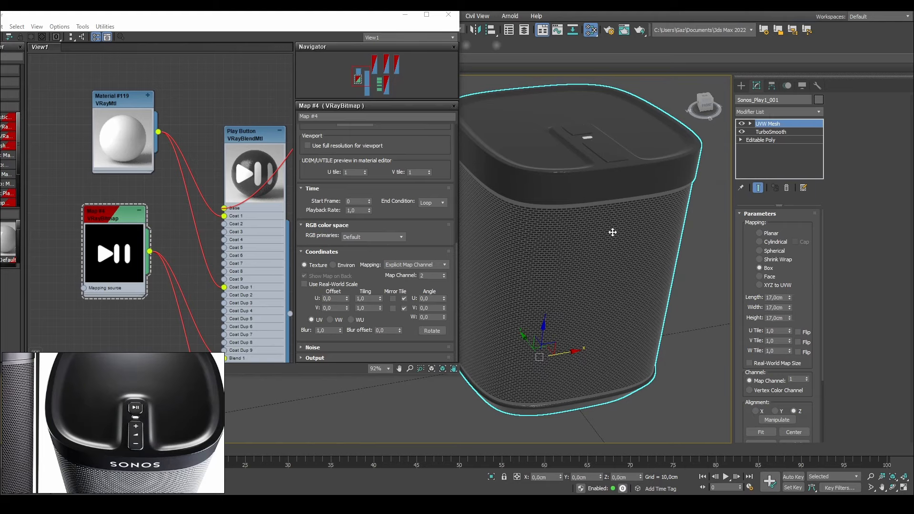
- Add a second UVW Map modifier above UVW Mesh and compare the speaker with it off and on
click(767, 112)
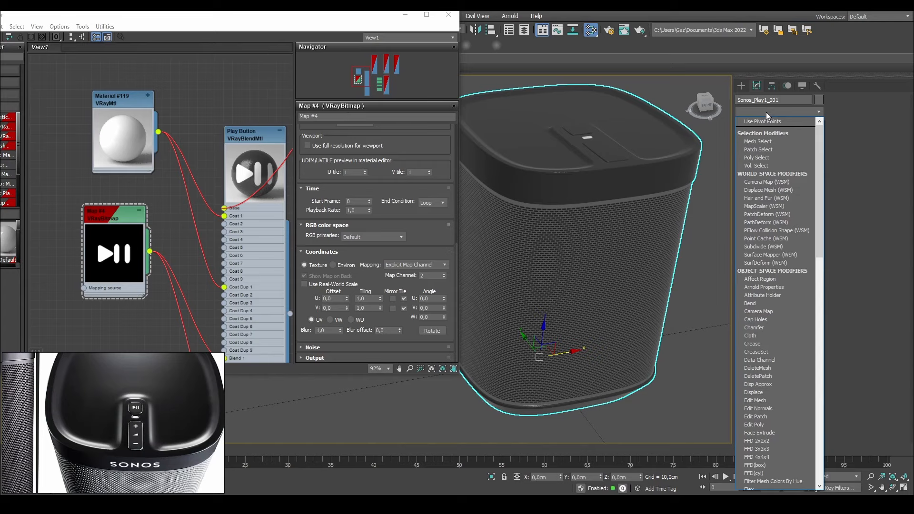
text(uv)
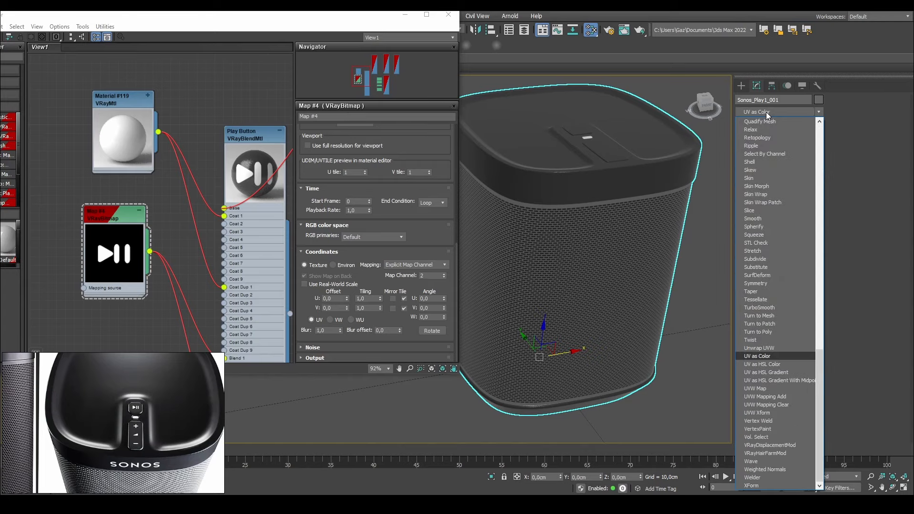
click(759, 389)
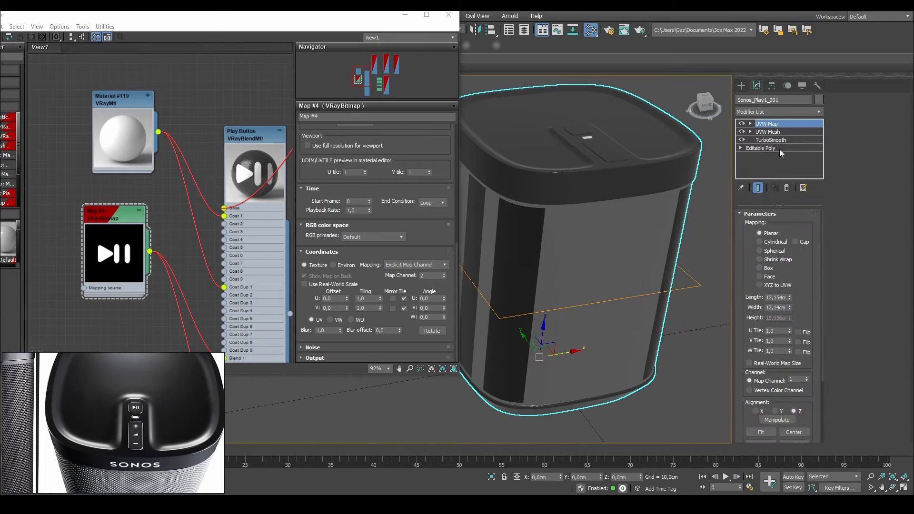
click(742, 124)
click(741, 124)
click(742, 124)
click(742, 124)
- Set the new UVW Map modifier's map channel to 2 and inspect the play button's mapping
scroll(234, 276, down, 6)
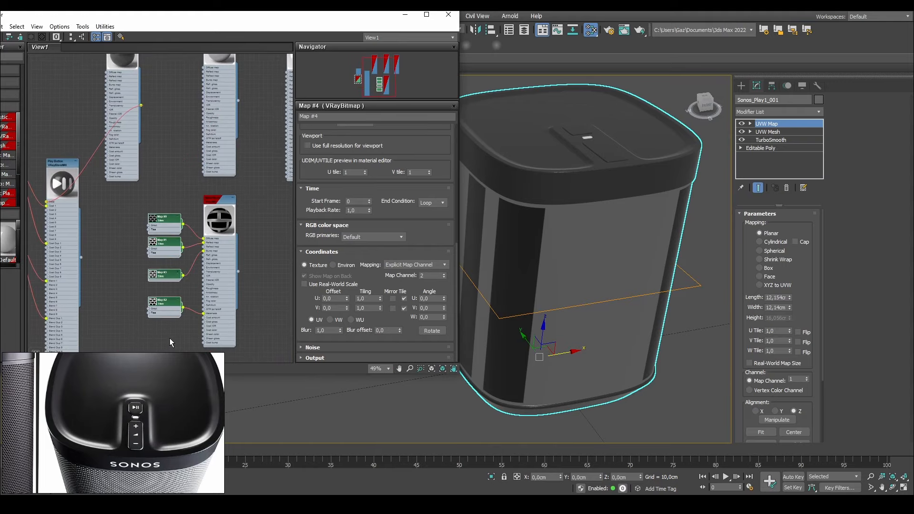
middle_drag(124, 283, 257, 262)
scroll(153, 256, up, 2)
middle_drag(153, 257, 205, 258)
click(152, 269)
click(806, 379)
scroll(595, 220, up, 5)
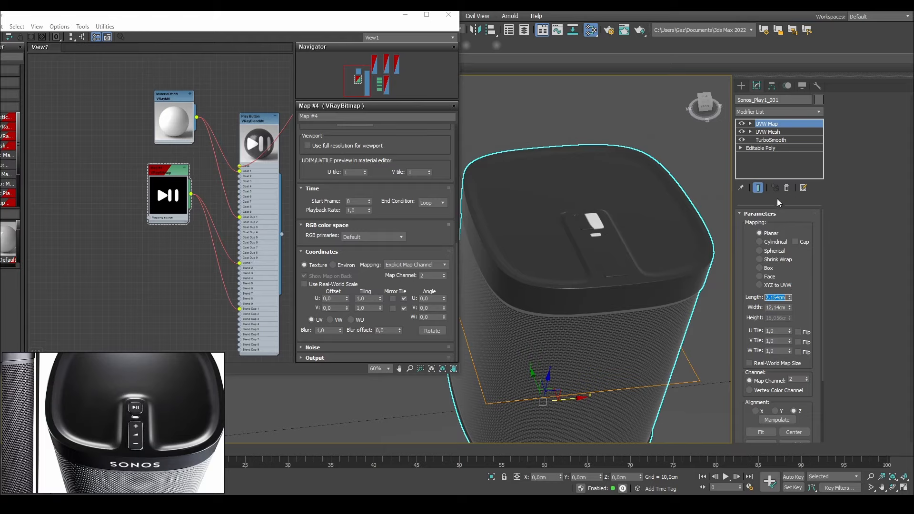
scroll(597, 216, up, 8)
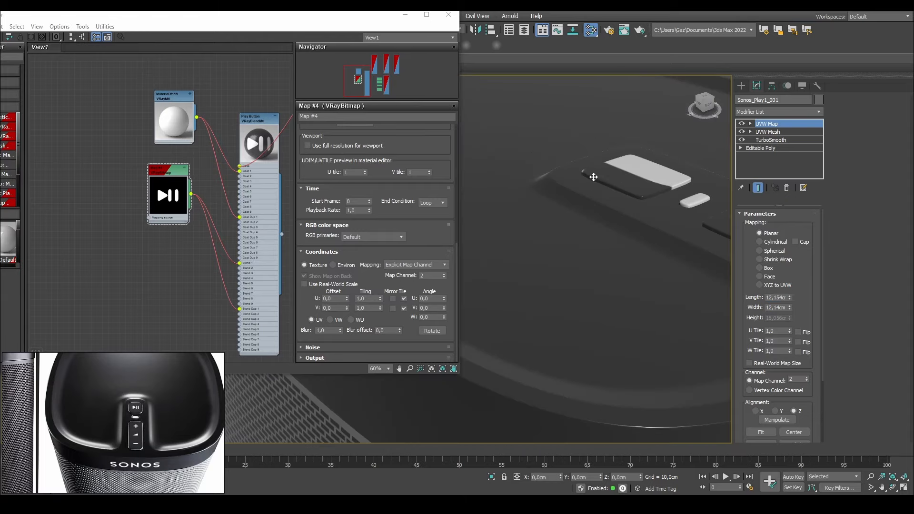
scroll(636, 232, down, 5)
alt+middle_drag(659, 206, 646, 220)
- Activate the new UVW Map's gizmo, scale it down in wireframe top view and move it over the play button
click(750, 123)
click(766, 133)
key(t)
key(z)
middle_drag(472, 252, 613, 255)
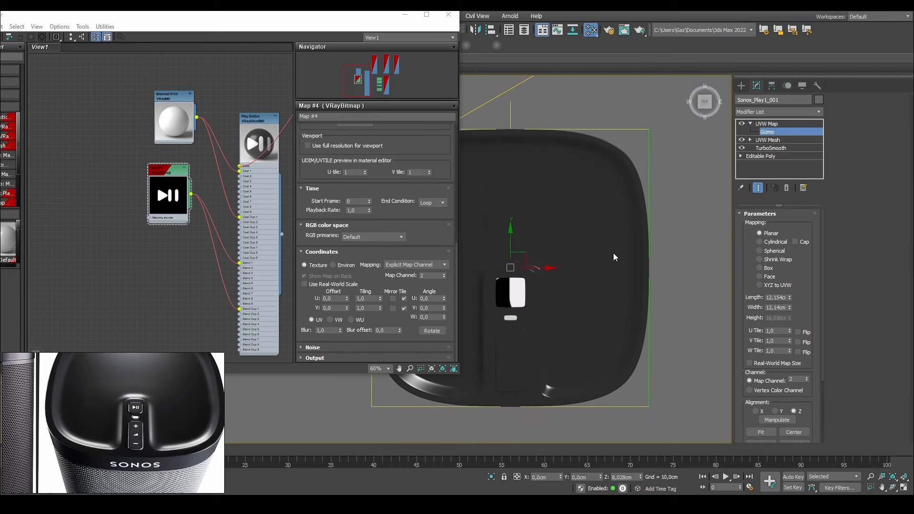
key(F3)
middle_drag(513, 264, 562, 239)
key(r)
drag(564, 237, 565, 365)
key(w)
drag(569, 224, 569, 257)
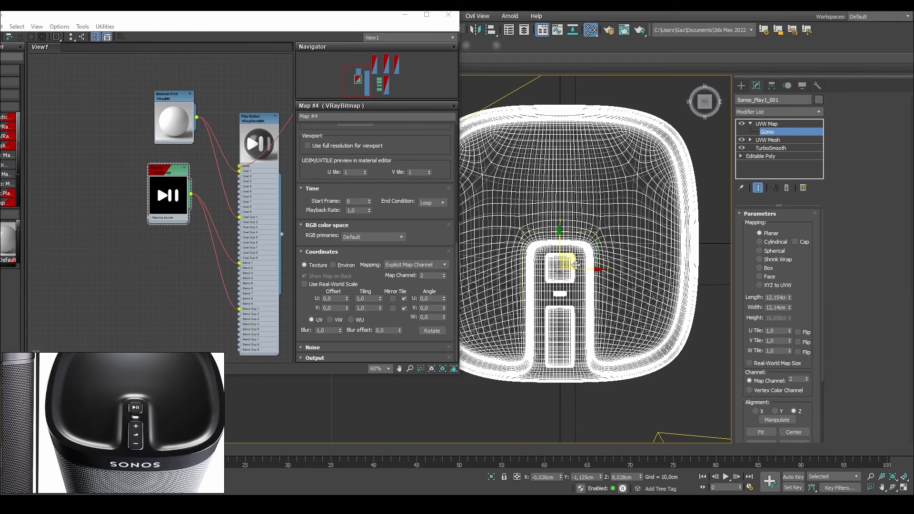
- Center the mapping gizmo at X 0 and refine its position and size around the play button
scroll(566, 279, up, 4)
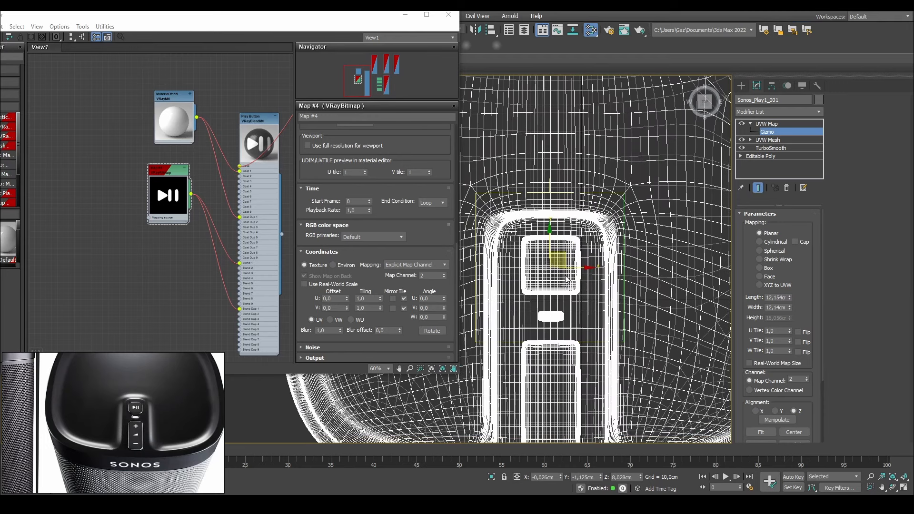
right_click(603, 478)
right_click(563, 478)
drag(570, 206, 573, 257)
key(r)
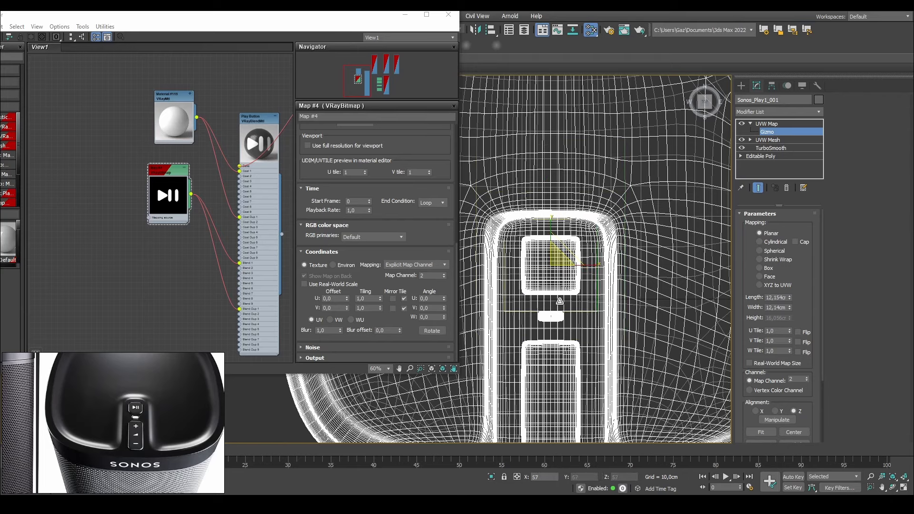
key(w)
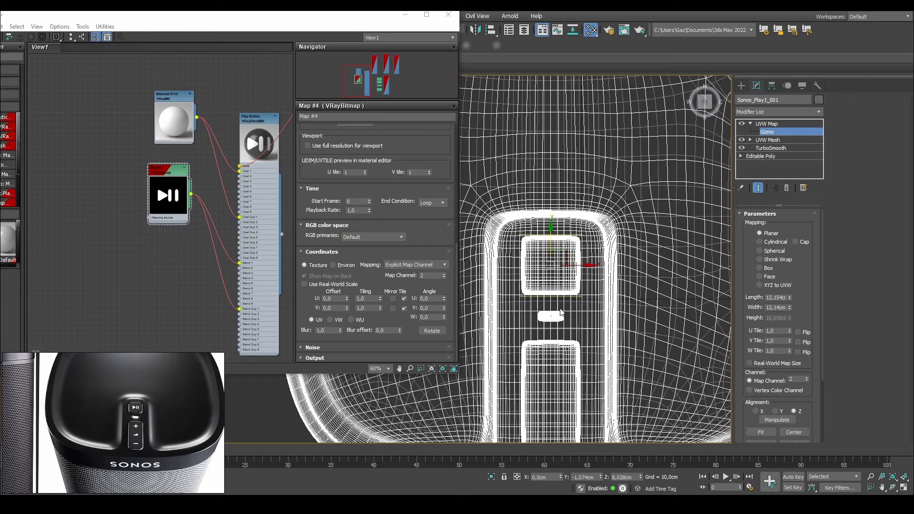
- Raise the mapping gizmo in perspective view to the speaker's top surface, at about Z 16.3 cm
key(p)
scroll(624, 227, up, 3)
alt+middle_drag(623, 228, 562, 227)
scroll(593, 218, down, 4)
scroll(592, 218, up, 5)
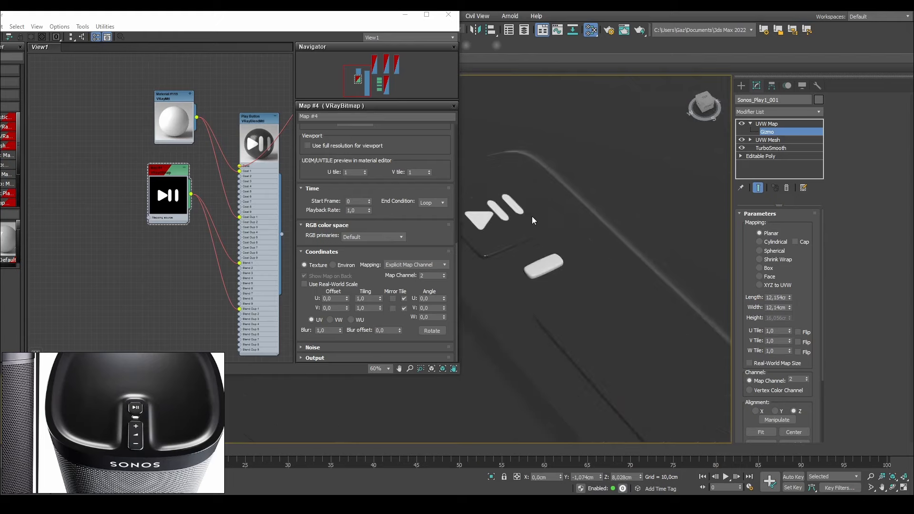
drag(358, 17, 235, 27)
middle_drag(515, 194, 556, 228)
scroll(556, 228, down, 5)
key(w)
drag(516, 292, 531, 185)
scroll(563, 231, down, 2)
middle_drag(518, 230, 592, 256)
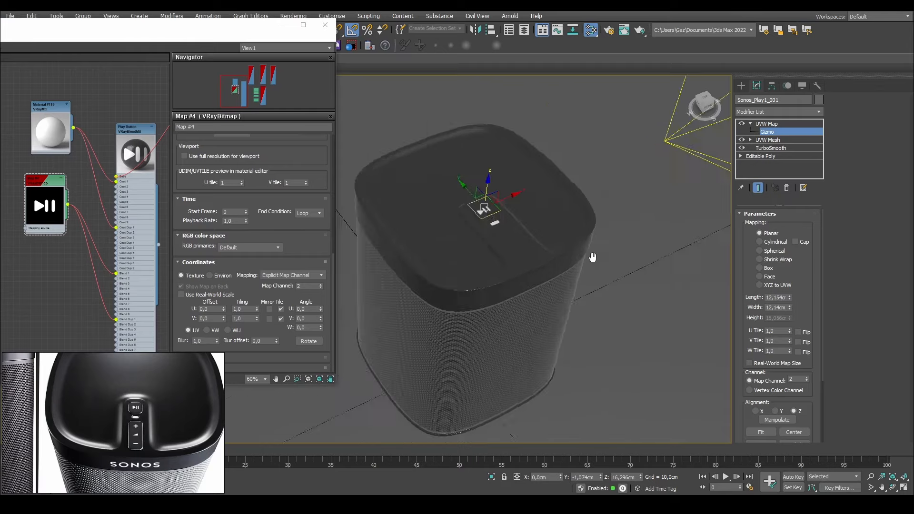
- Scale the UVW mapping gizmo down uniformly on the play button to make the play/pause icon smaller
scroll(522, 221, up, 5)
scroll(522, 221, up, 3)
key(r)
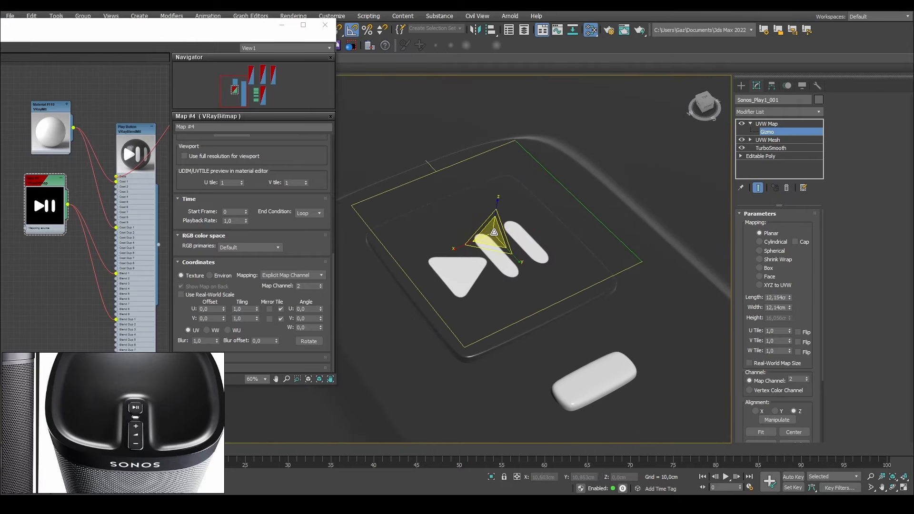
drag(493, 253, 484, 337)
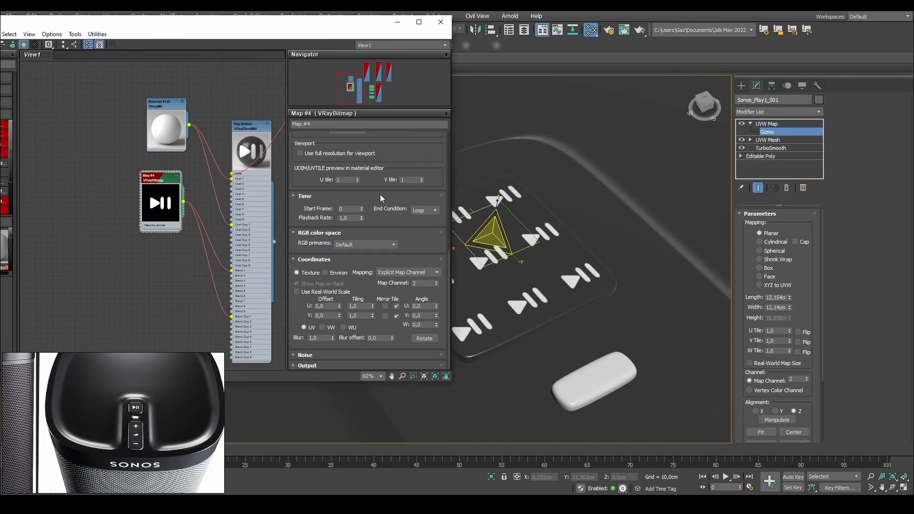
- Turn off U and V tiling in the play/pause mask bitmap's coordinates
middle_drag(497, 249, 530, 256)
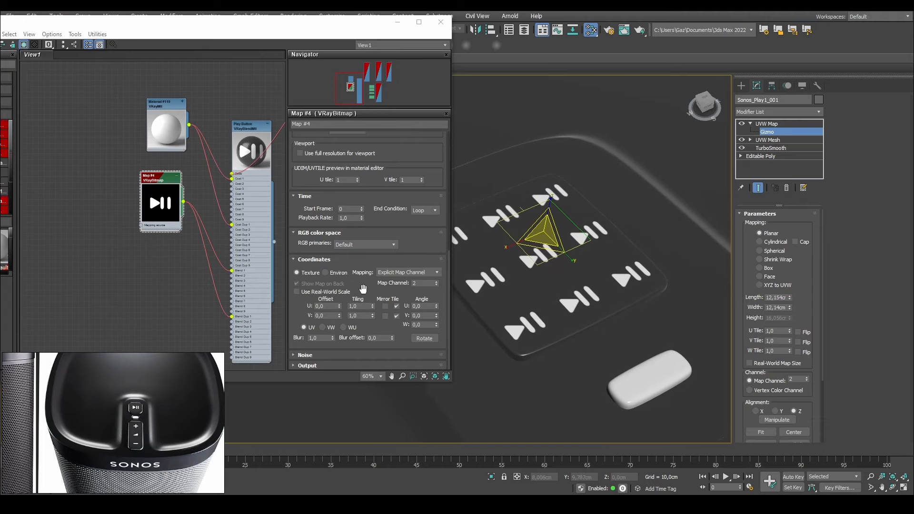
click(398, 307)
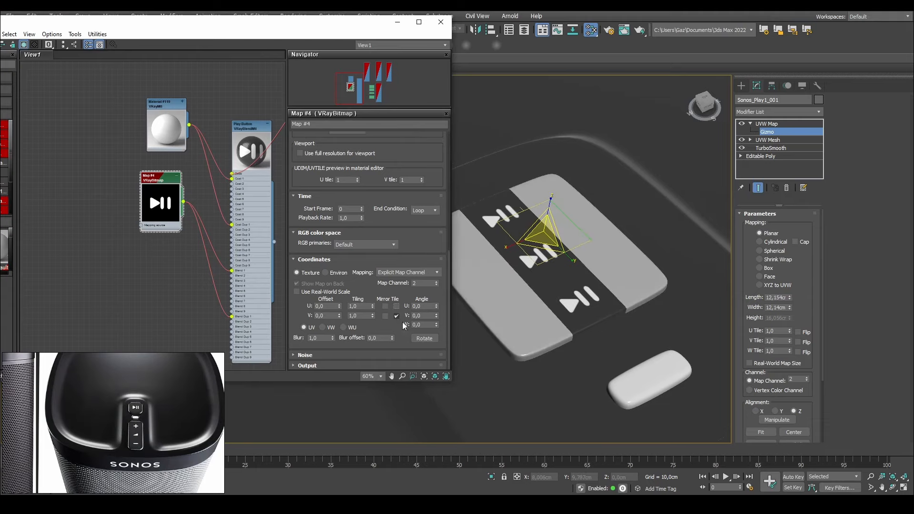
click(398, 316)
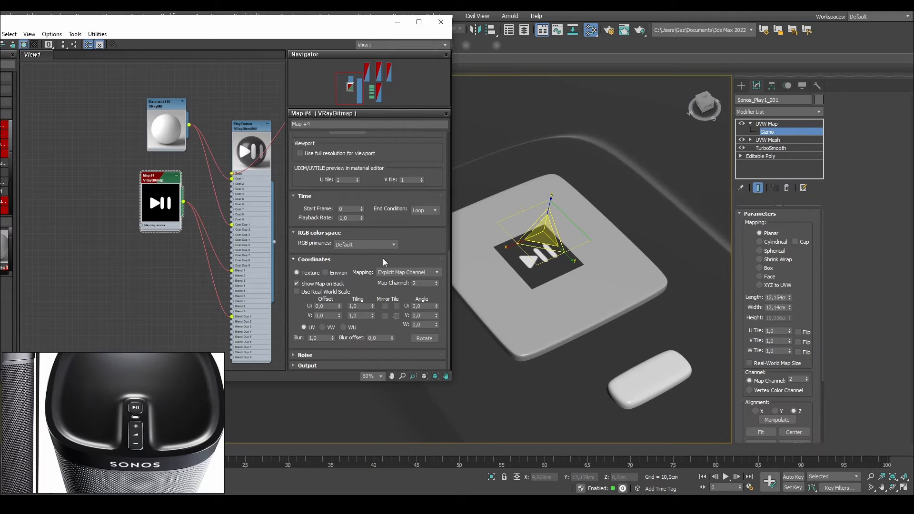
- Test-render the play button and compare the result with the Play Button material's node setup
click(641, 32)
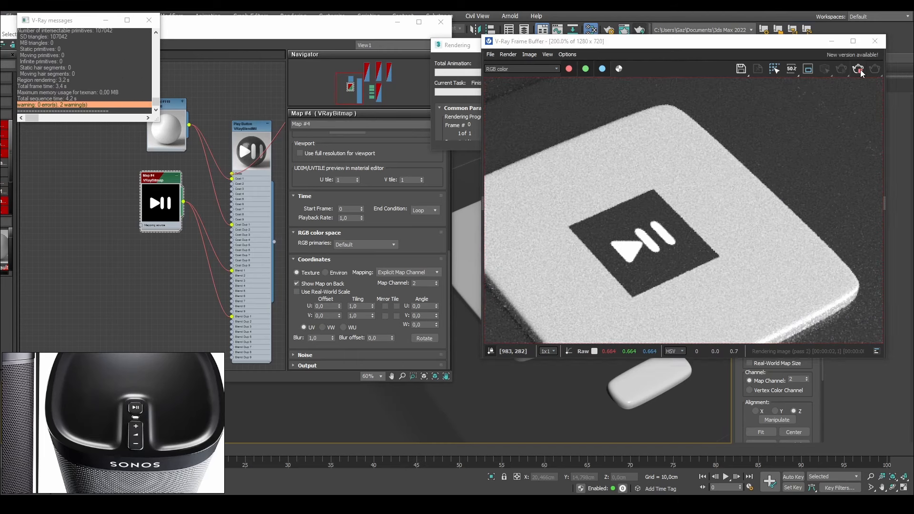
scroll(704, 227, down, 2)
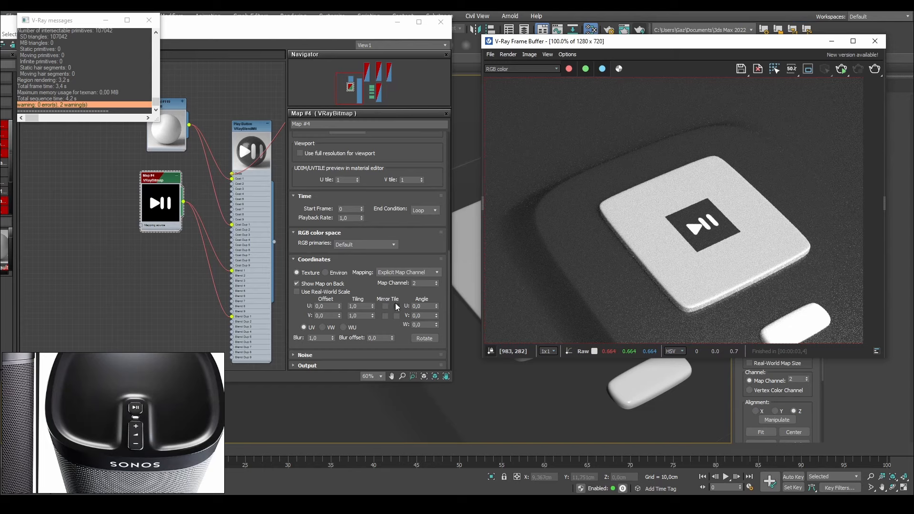
click(159, 178)
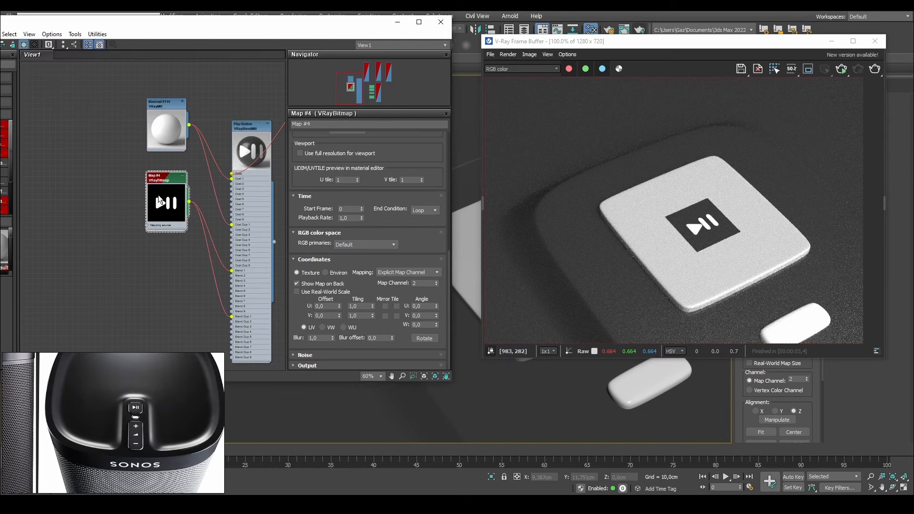
scroll(158, 189, up, 5)
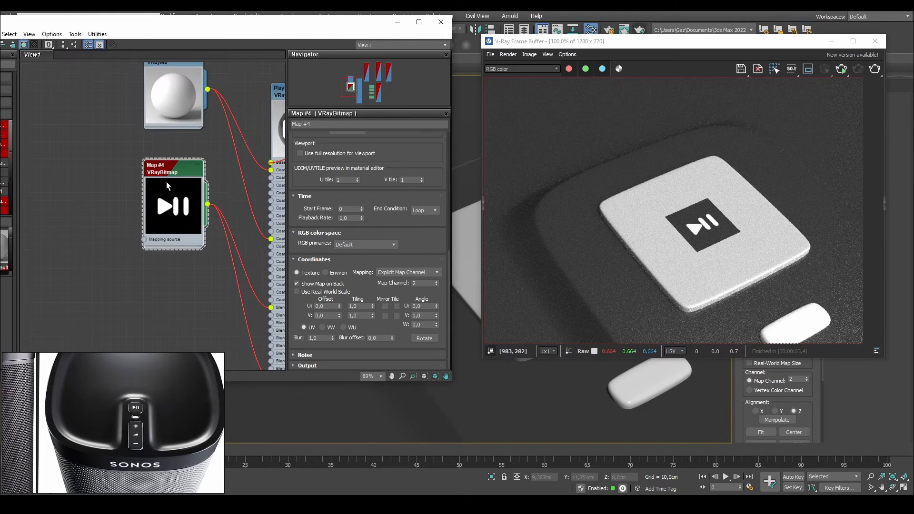
scroll(135, 207, down, 2)
mouse_move(94, 138)
mouse_down()
mouse_move(67, 138)
mouse_move(81, 135)
mouse_move(86, 146)
mouse_up()
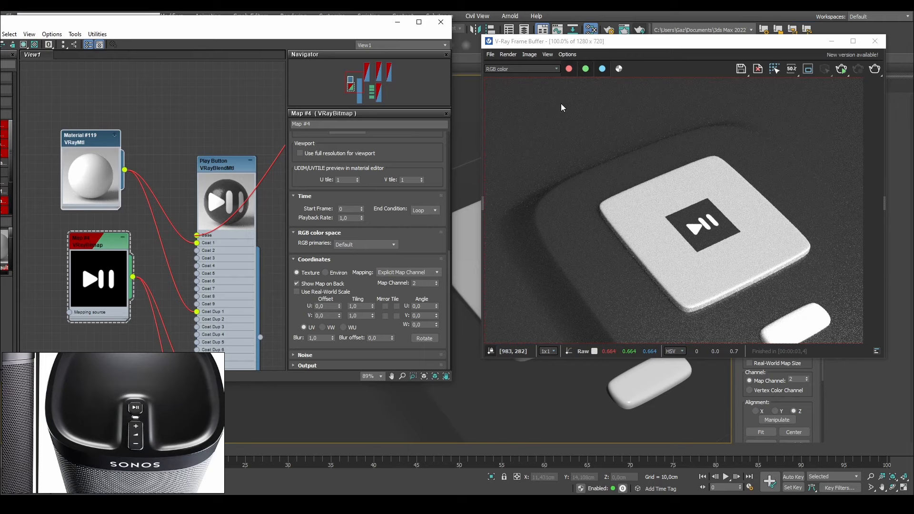
drag(584, 41, 675, 41)
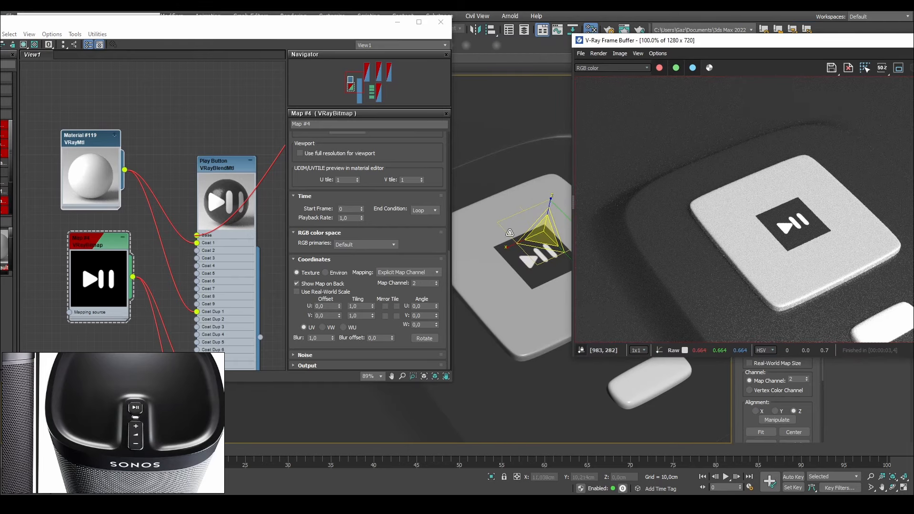
drag(601, 42, 641, 36)
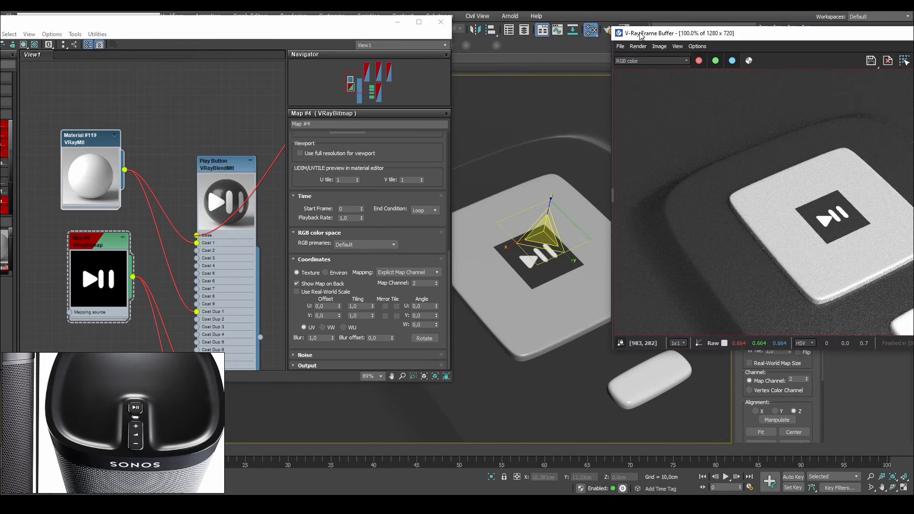
- Move the Play Button blend's Black Plastic connection from Base to Coat 1 and connect Material #119 to Base
drag(241, 24, 319, 21)
middle_drag(213, 262, 239, 166)
drag(205, 147, 180, 189)
middle_drag(243, 158, 243, 175)
drag(180, 116, 163, 116)
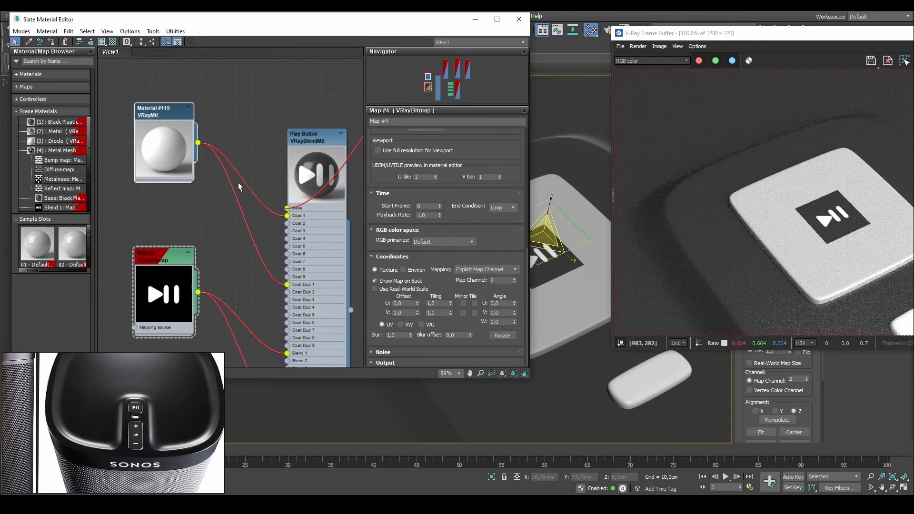
drag(287, 209, 288, 216)
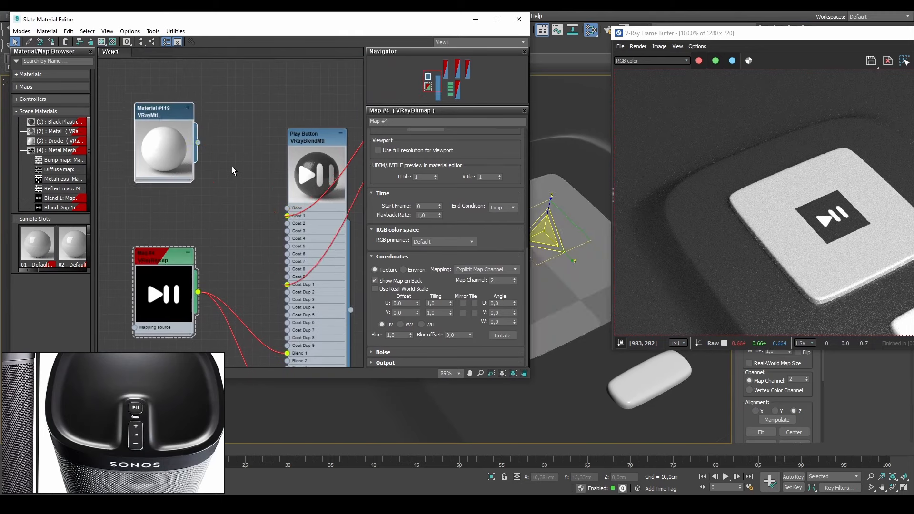
drag(196, 142, 287, 208)
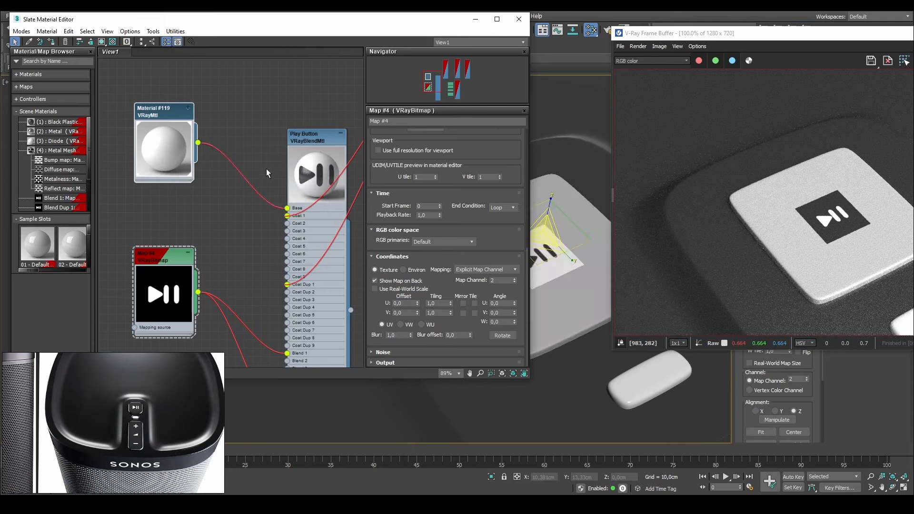
- Invert the output of the Map #4 play/pause bitmap
click(160, 258)
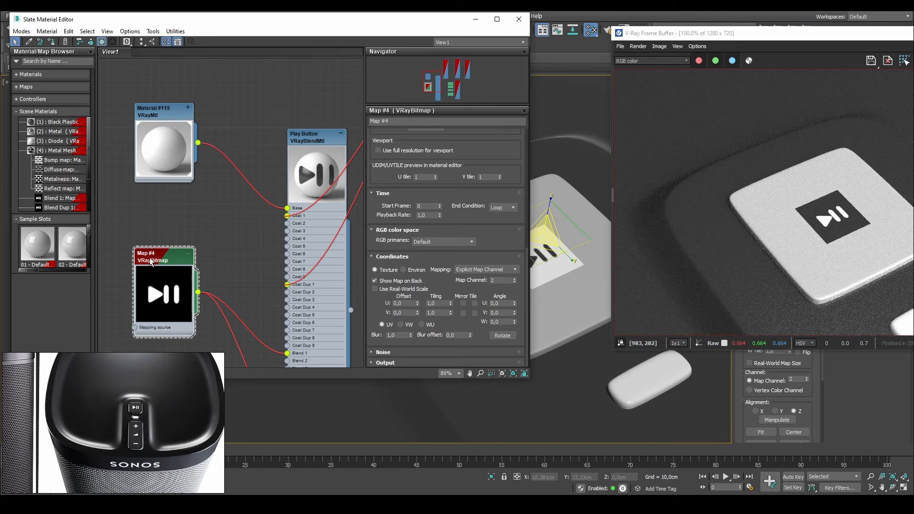
click(396, 363)
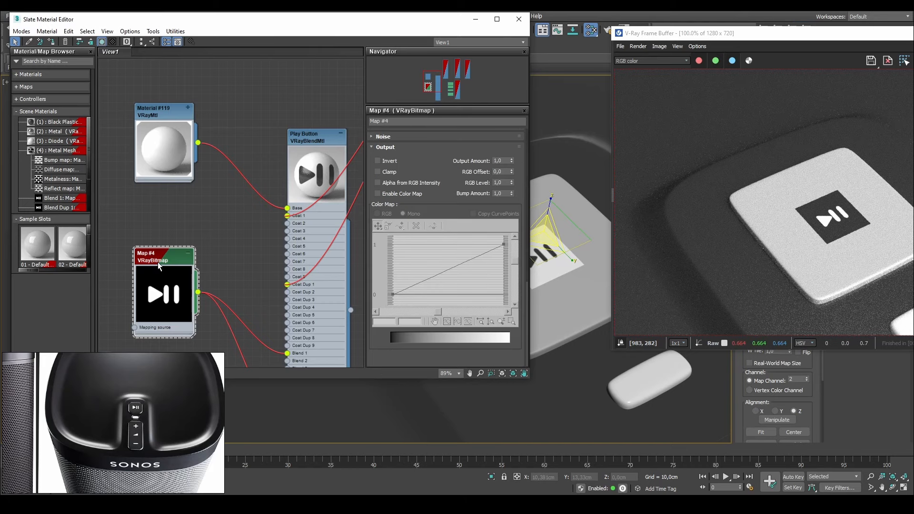
drag(158, 266, 158, 257)
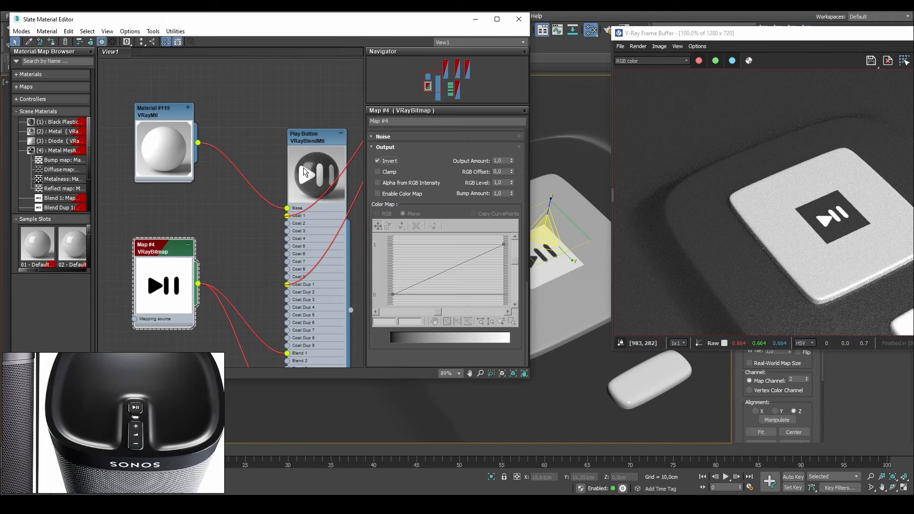
- Render the play button again, examine the icon's color and size up close, and close the frame buffer
drag(706, 36, 447, 52)
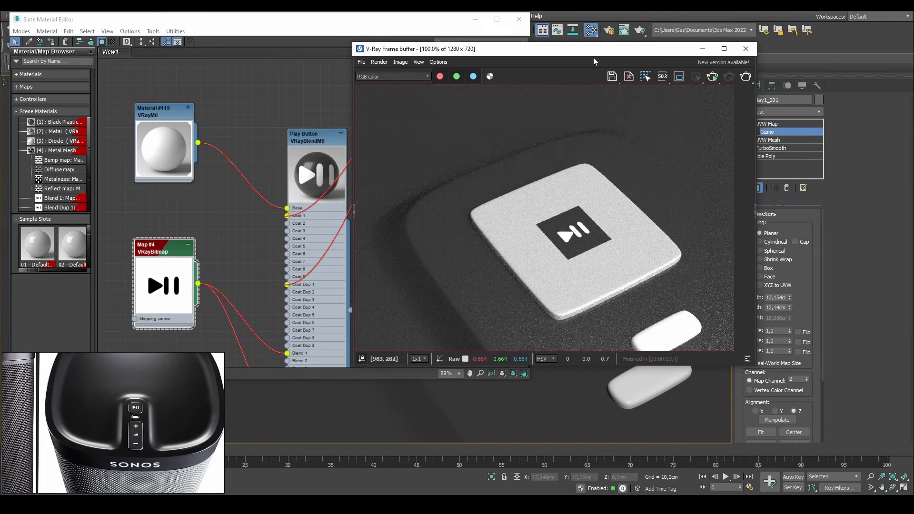
click(718, 79)
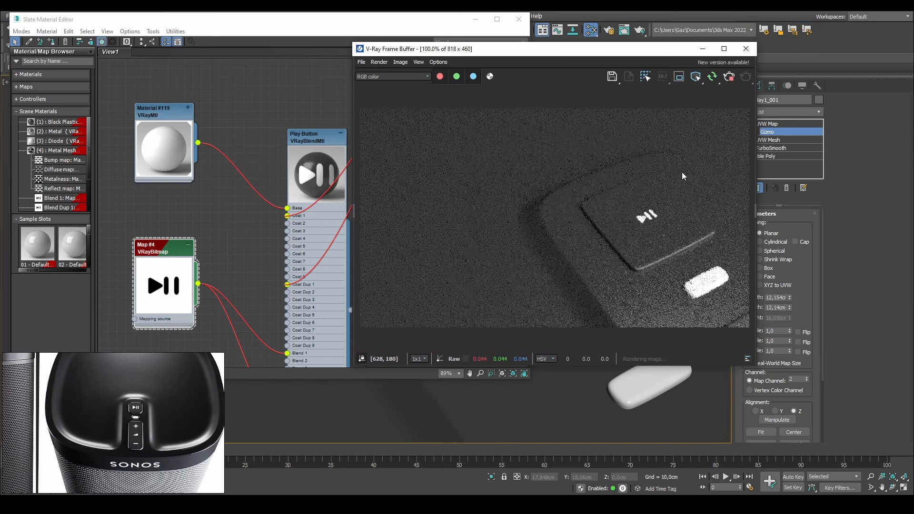
scroll(614, 210, up, 1)
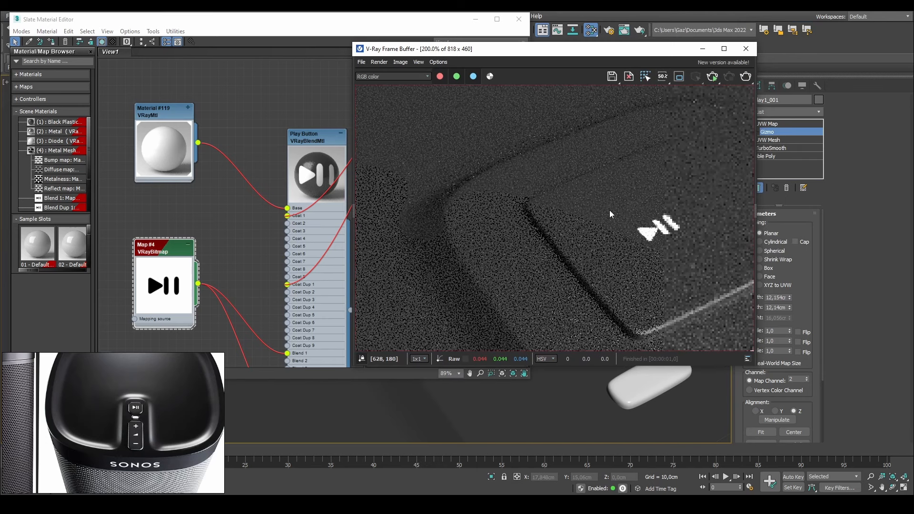
drag(171, 112, 189, 130)
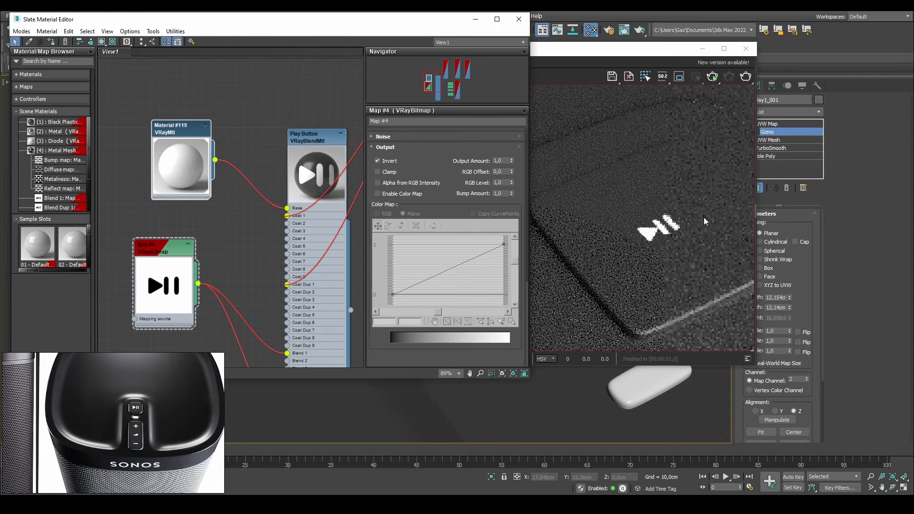
click(746, 48)
- Scale the mapping gizmo up so the play/pause icon fills more of the play button
key(z)
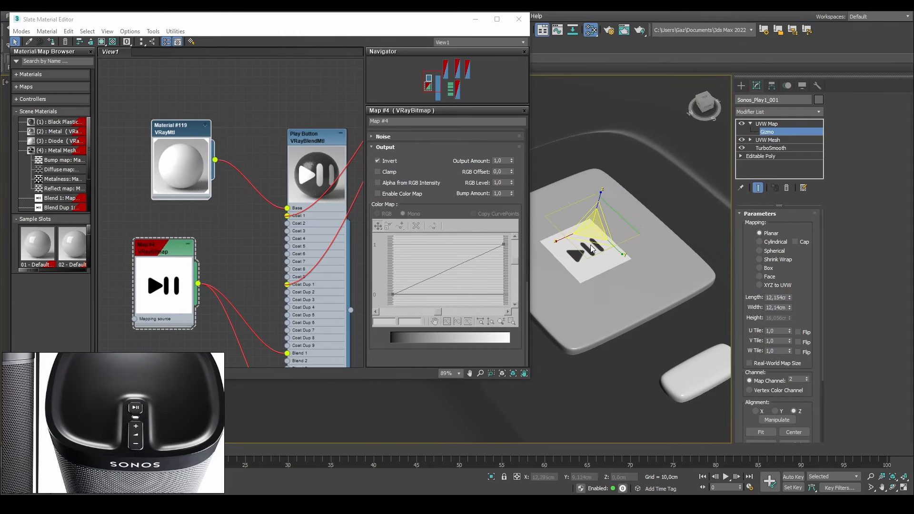
drag(591, 225, 587, 198)
scroll(619, 209, up, 2)
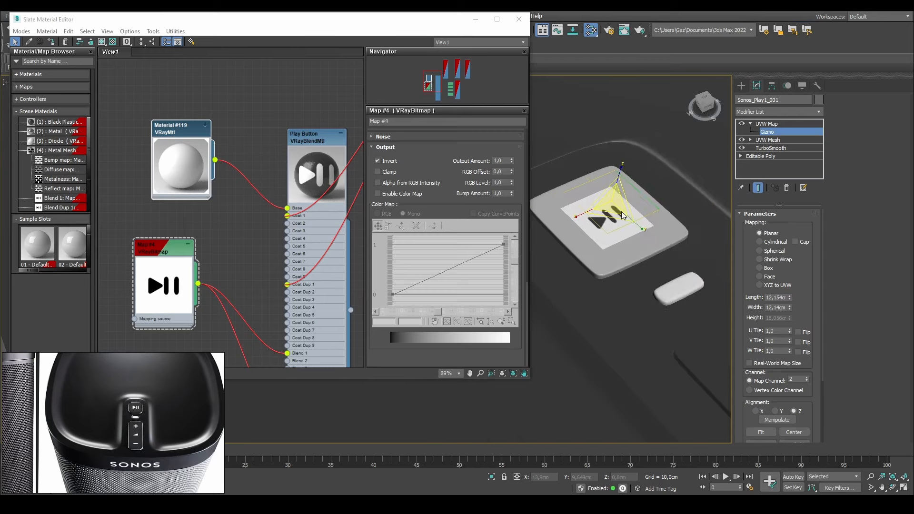
- Reopen the V-Ray frame buffer, render the play button to check the icon's size, and close it
right_click(619, 208)
click(648, 322)
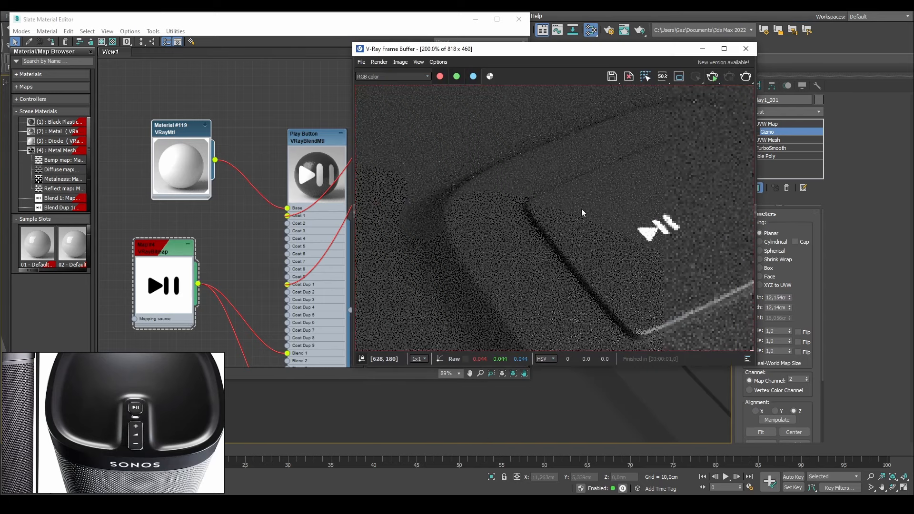
scroll(652, 199, down, 1)
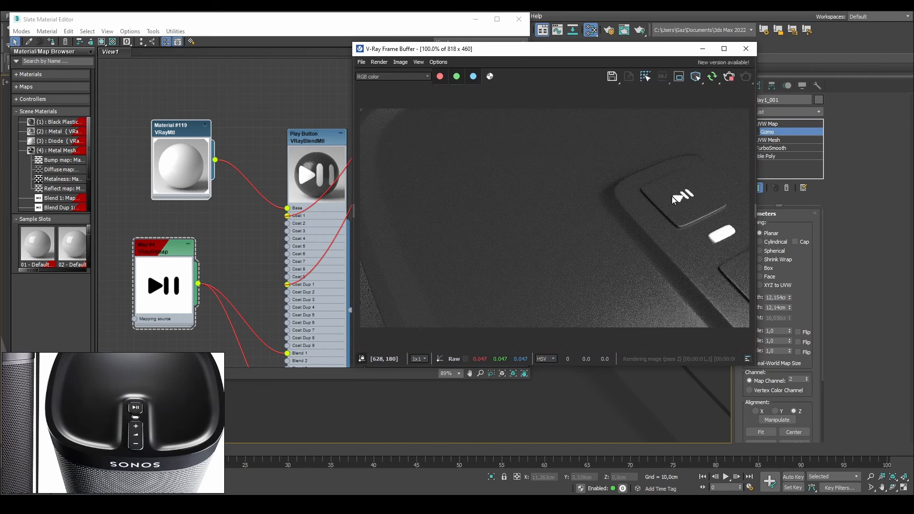
drag(665, 51, 388, 58)
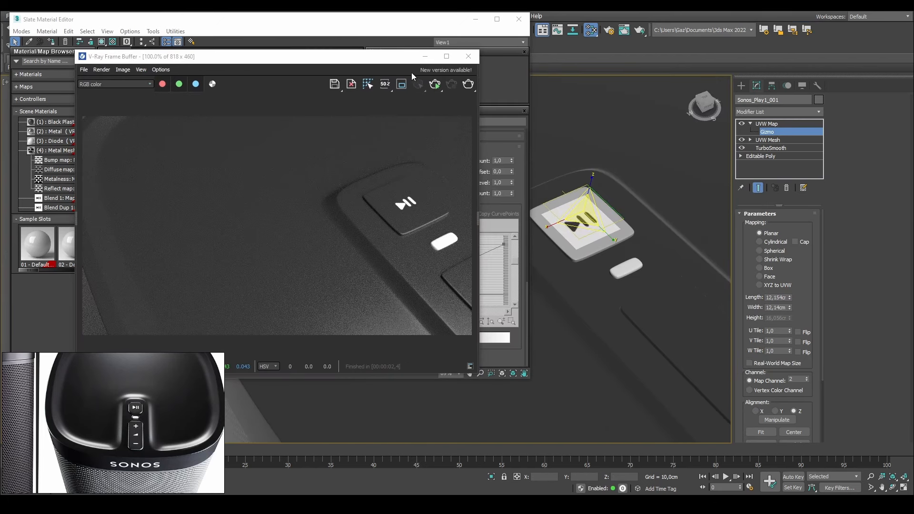
click(438, 88)
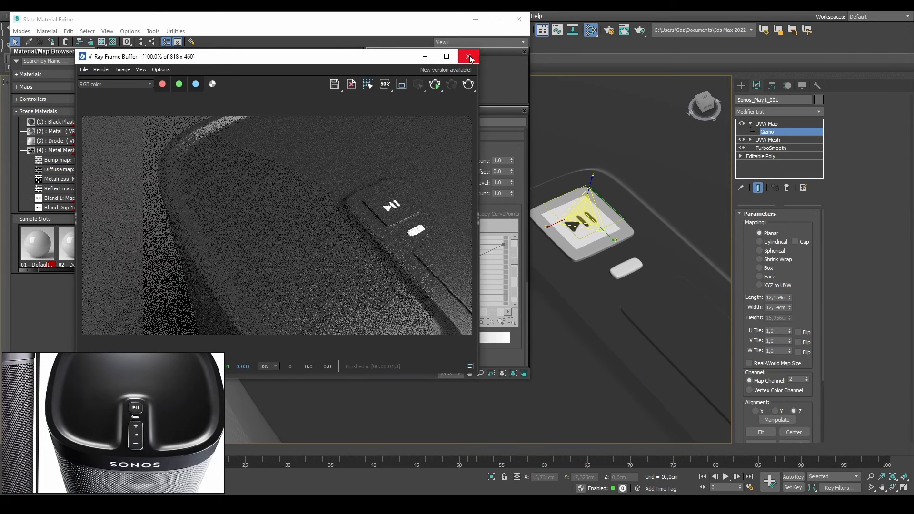
click(469, 57)
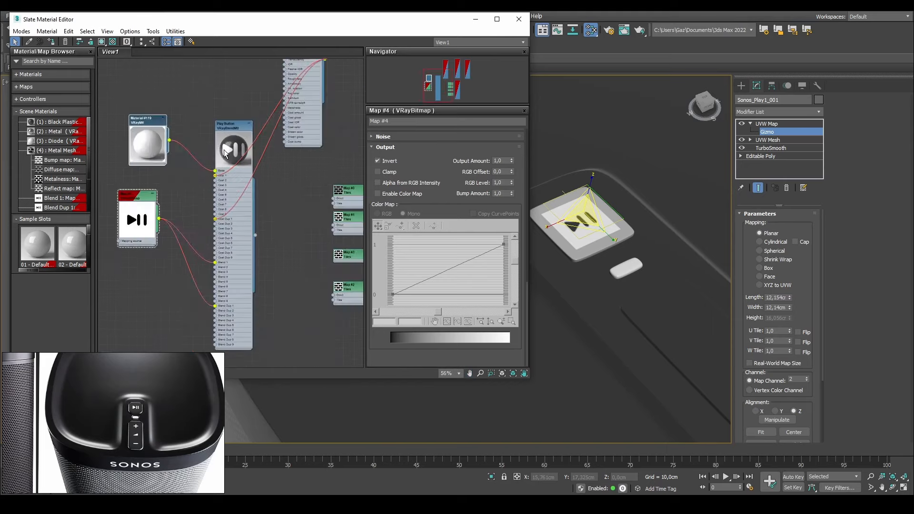
- Show the Play Button blend material's parameters and review its connected nodes
scroll(224, 153, up, 1)
double_click(231, 125)
scroll(227, 246, down, 1)
middle_drag(207, 213, 299, 196)
drag(194, 110, 321, 297)
click(270, 126)
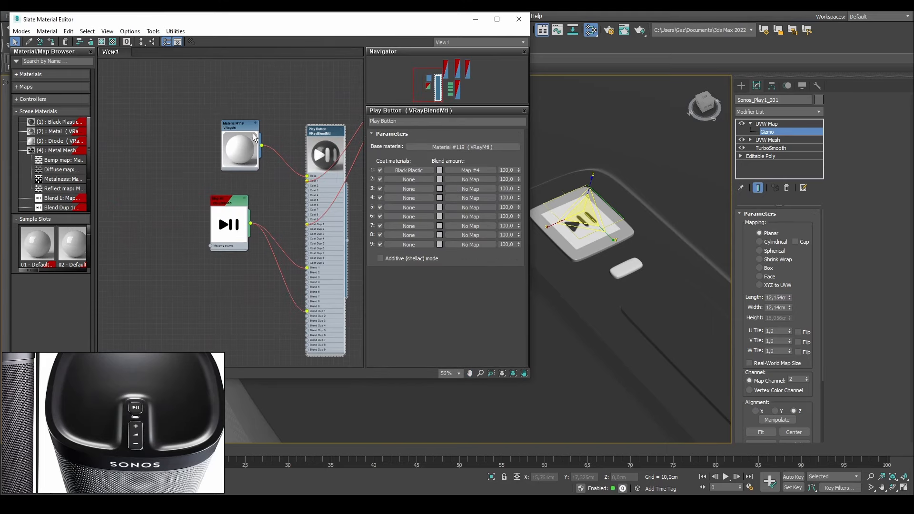
drag(179, 104, 256, 253)
mouse_move(322, 132)
shift+mouse_down()
mouse_move(144, 148)
mouse_move(336, 187)
mouse_move(354, 227)
shift+mouse_up()
key(Delete)
middle_drag(310, 157, 272, 138)
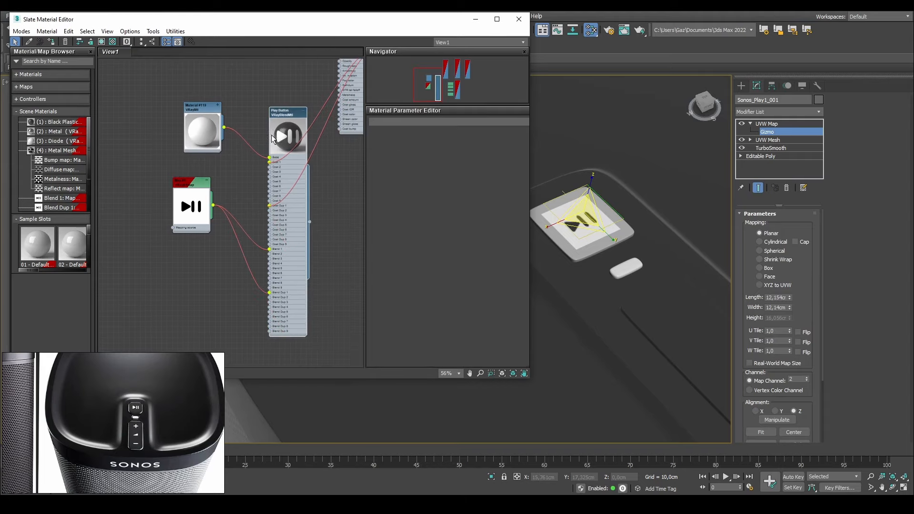
- Review the parameters of the Play Button blend material and its Map #4 mask bitmap in turn
double_click(289, 115)
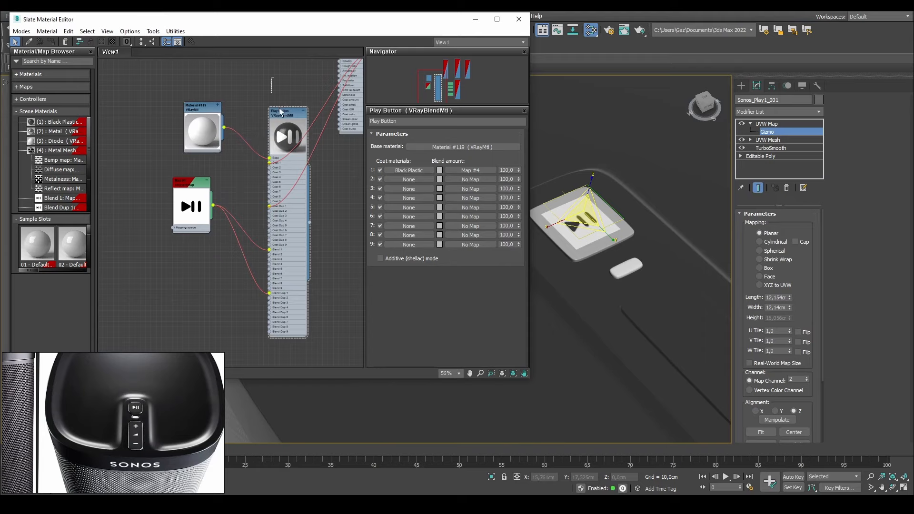
double_click(191, 186)
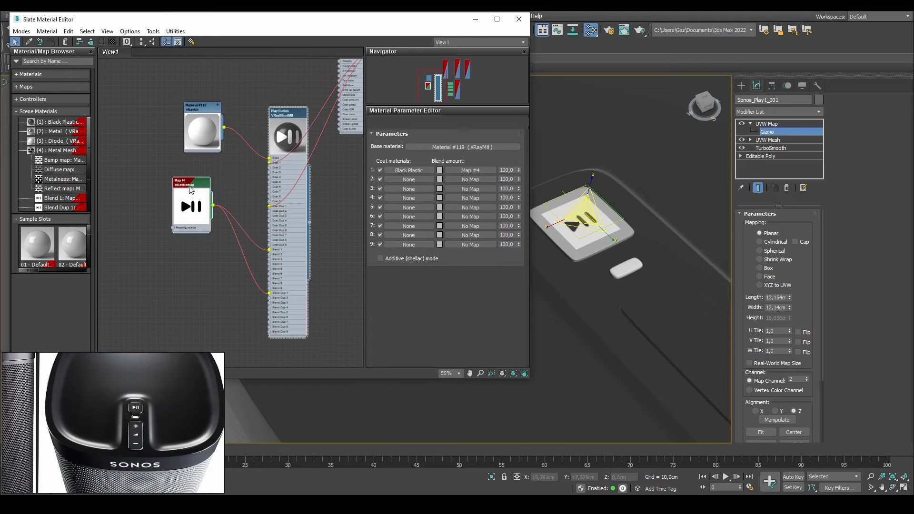
double_click(285, 114)
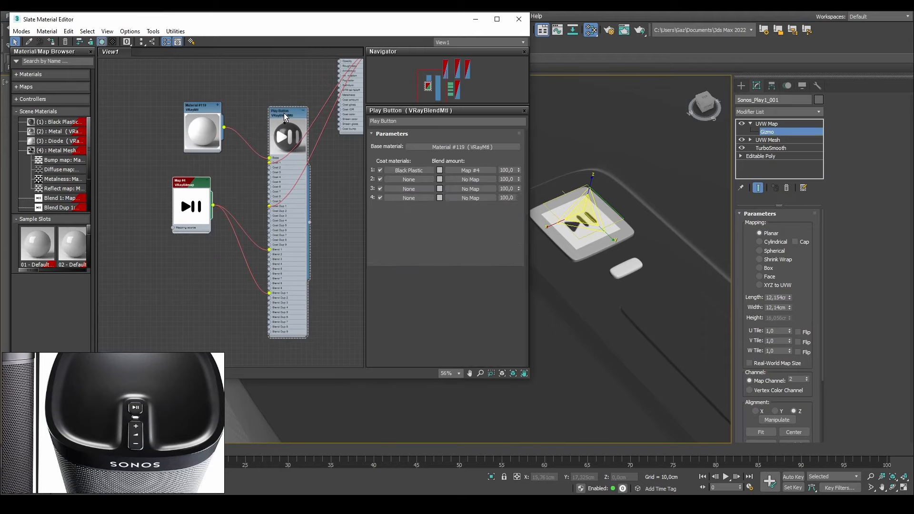
double_click(195, 184)
drag(145, 161, 161, 194)
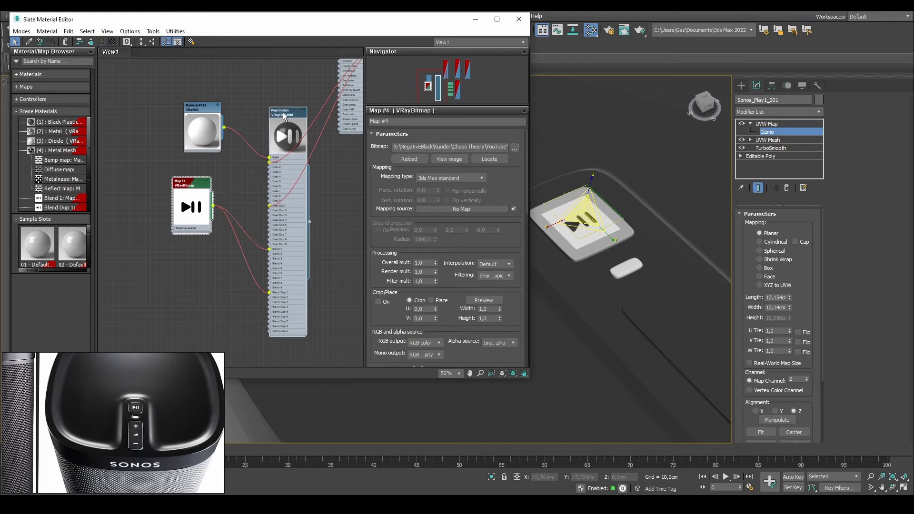
- Duplicate the Play Button blend material together with its mask bitmap and place the copy beside the original
mouse_move(284, 114)
shift+mouse_down()
mouse_move(203, 258)
mouse_move(359, 214)
mouse_move(343, 162)
shift+mouse_up()
middle_drag(303, 167, 116, 169)
scroll(238, 164, down, 2)
middle_drag(238, 165, 265, 194)
drag(295, 190, 302, 189)
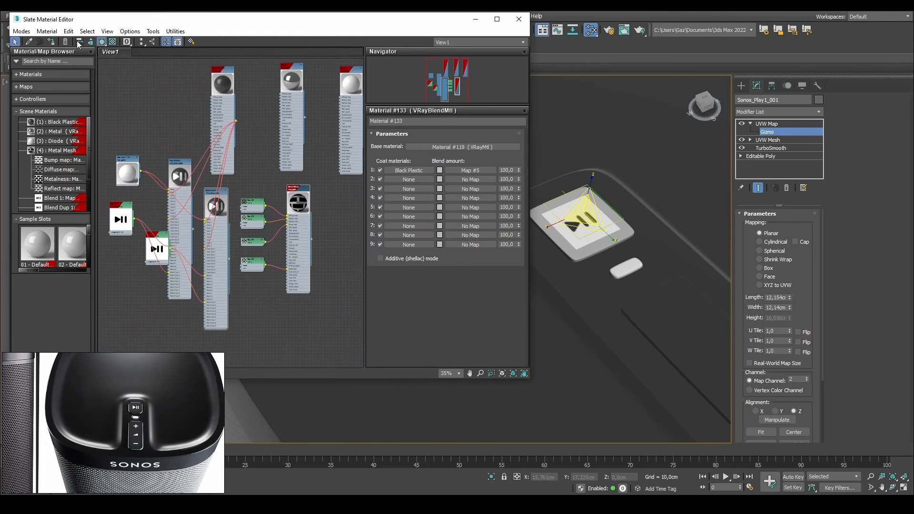
- Enable moving child nodes together and move the metal mesh material with its connected maps out of the way
click(80, 42)
middle_drag(315, 188, 221, 195)
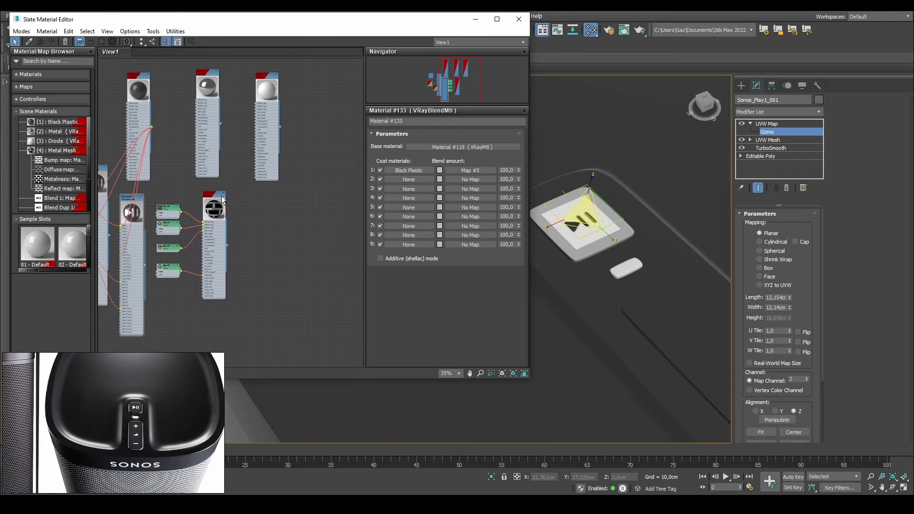
drag(221, 195, 364, 75)
- Move the duplicated blend material with its children clear of the Play Button node, and turn off moving children
middle_drag(113, 125, 199, 118)
click(227, 70)
drag(226, 70, 209, 70)
drag(219, 190, 269, 181)
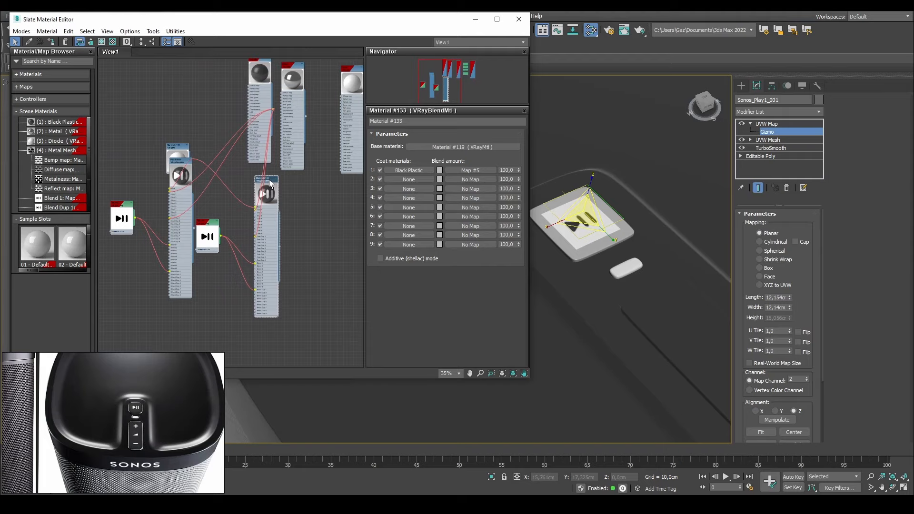
drag(212, 225, 208, 229)
click(80, 41)
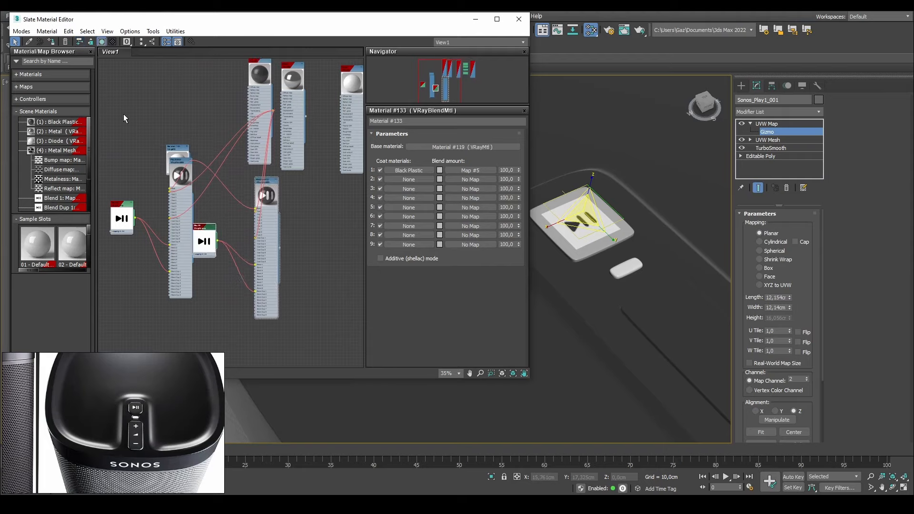
- Rearrange the blend materials, mask bitmap and neighbouring material nodes individually so they no longer overlap
drag(180, 154, 124, 109)
drag(178, 166, 221, 177)
drag(202, 227, 232, 283)
drag(273, 182, 306, 182)
drag(237, 282, 254, 258)
middle_drag(310, 103, 261, 179)
mouse_move(242, 146)
mouse_down()
mouse_move(270, 142)
mouse_move(330, 105)
mouse_move(368, 29)
mouse_up()
drag(302, 148, 305, 139)
drag(212, 142, 201, 77)
- Rename the duplicated blend material as Audio Button
scroll(216, 205, up, 5)
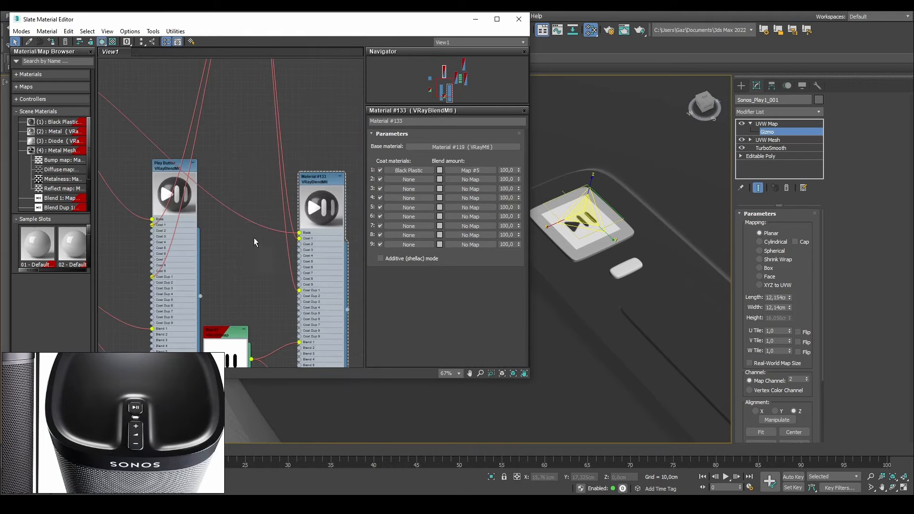
click(405, 121)
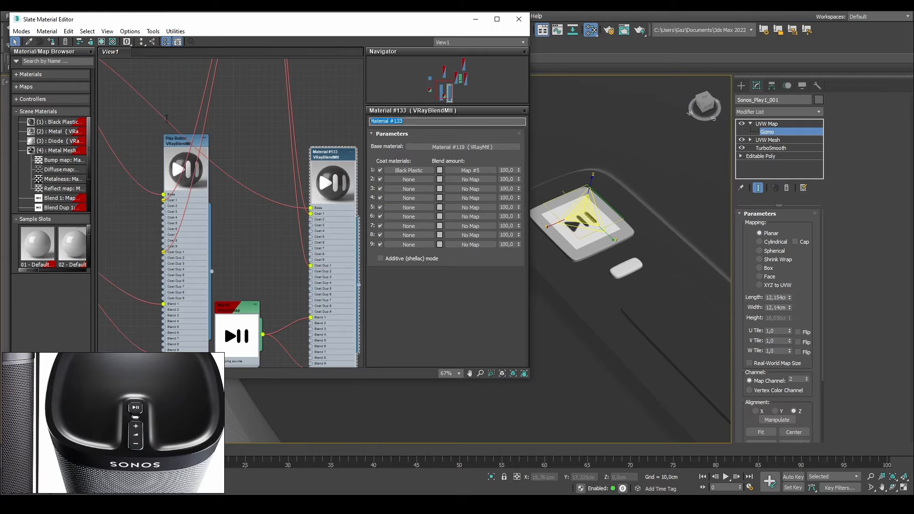
text(Au)
- Show the parameters of the duplicated Map #5 bitmap and shift its node closer to the Audio Button material
middle_drag(184, 247, 196, 166)
double_click(252, 227)
drag(253, 227, 272, 225)
- Move the shared white base material node above the two button blend materials
middle_drag(276, 133, 267, 282)
middle_drag(173, 181, 353, 158)
scroll(193, 136, down, 1)
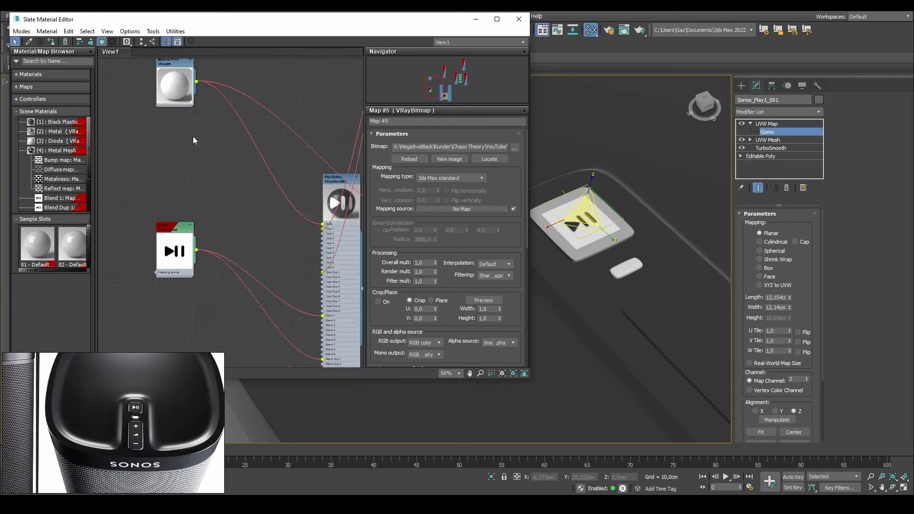
scroll(193, 136, down, 1)
drag(159, 108, 267, 113)
middle_drag(241, 120, 188, 128)
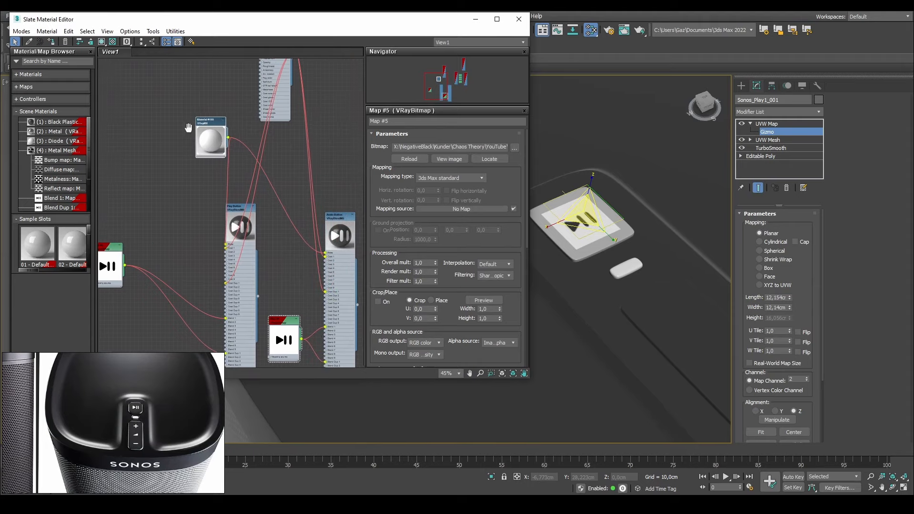
- Review the Black Plastic material's parameters and the connections it and the white material share with both button blends
middle_drag(257, 62, 198, 236)
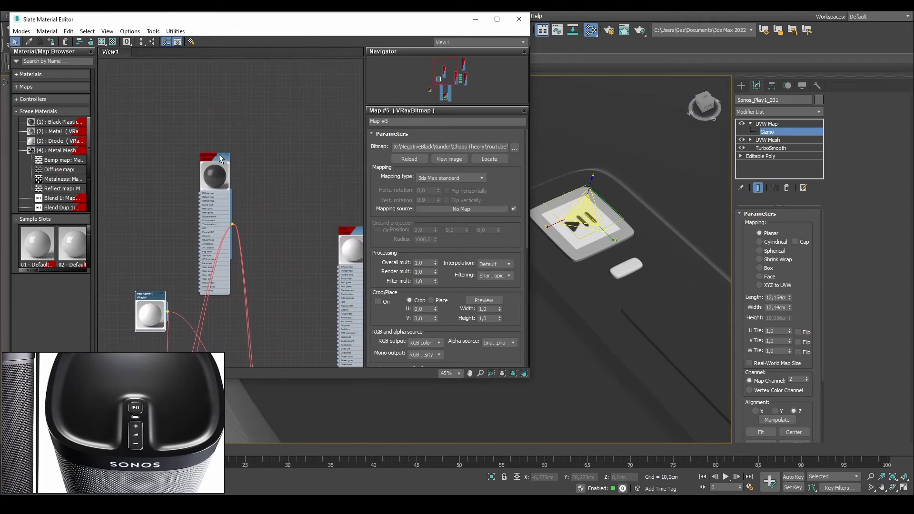
middle_drag(253, 261, 246, 47)
scroll(243, 164, up, 1)
scroll(238, 193, up, 1)
middle_drag(238, 193, 275, 319)
scroll(227, 181, down, 3)
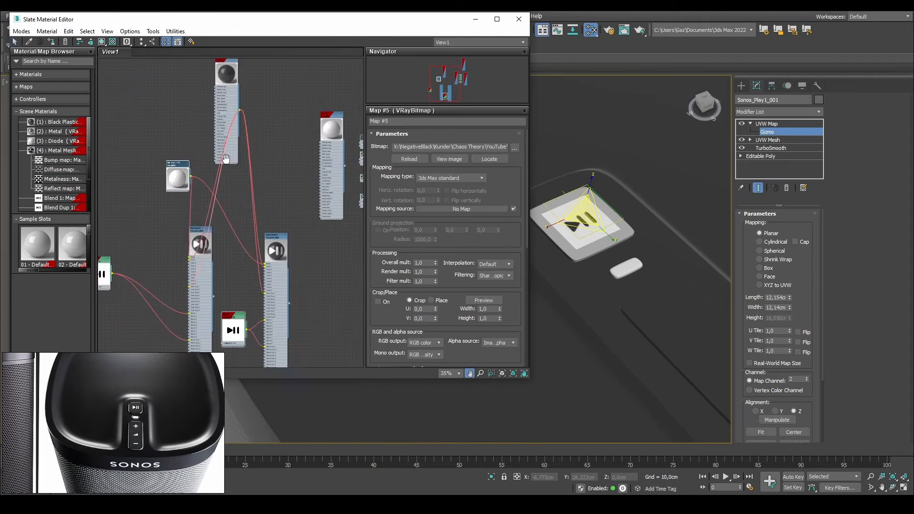
middle_drag(226, 163, 238, 233)
double_click(239, 132)
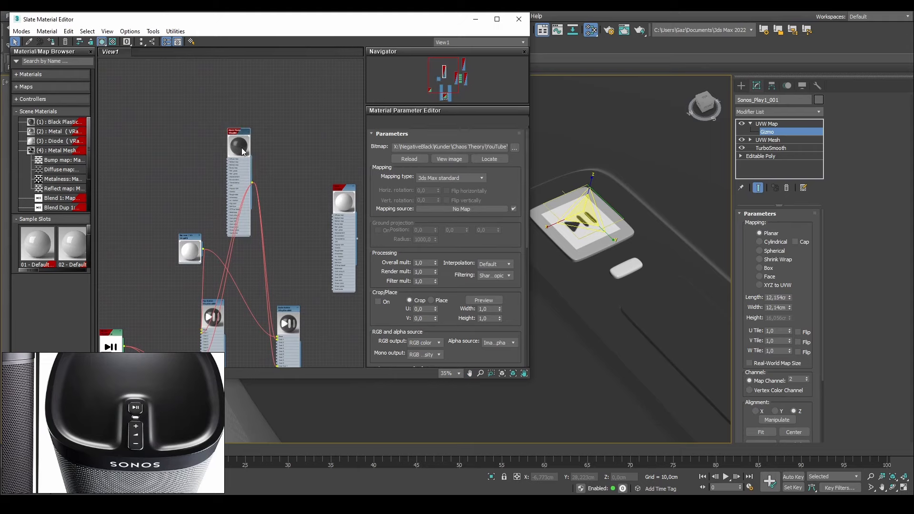
middle_drag(248, 300, 259, 150)
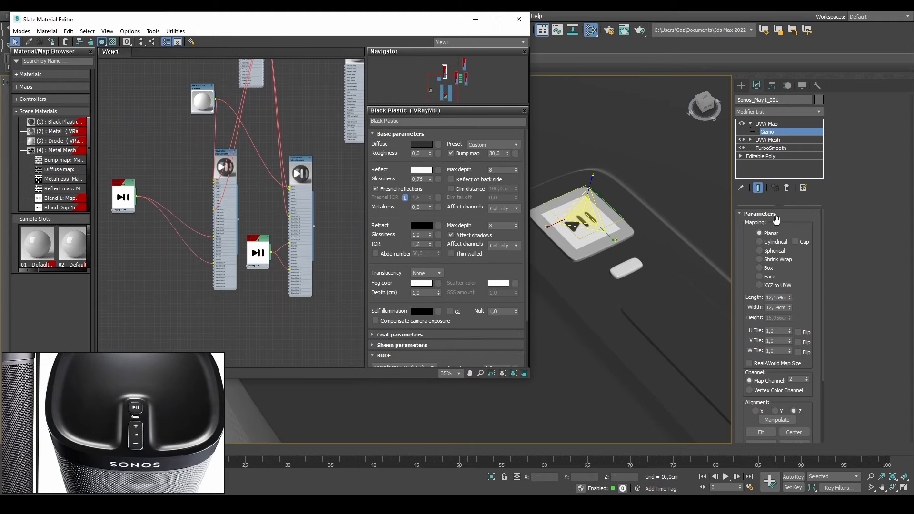
scroll(269, 226, up, 5)
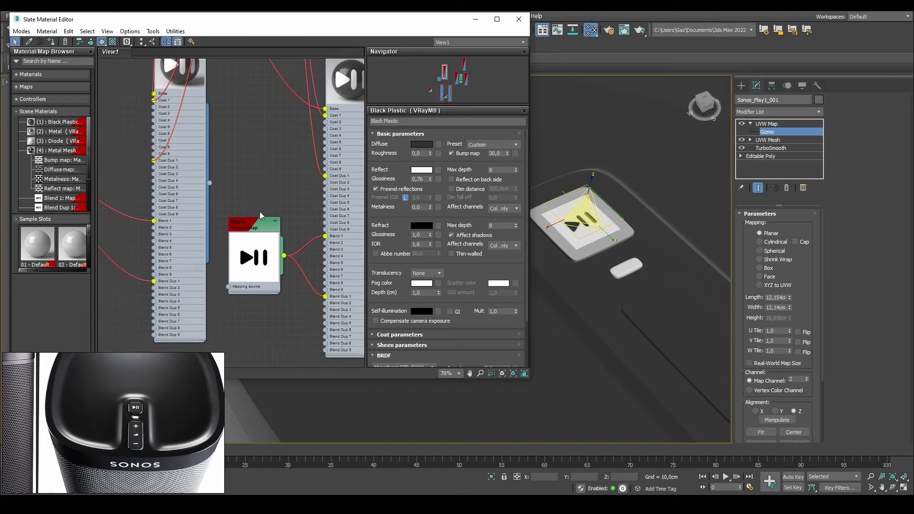
scroll(259, 211, down, 5)
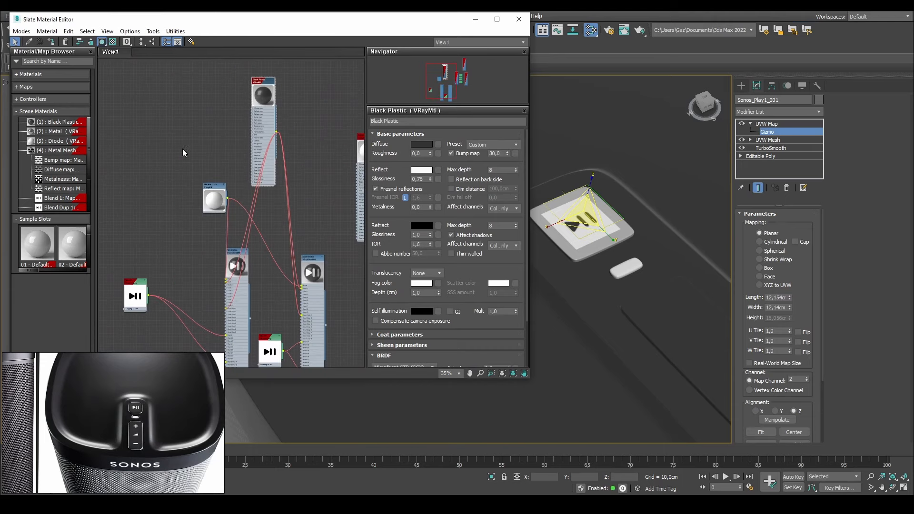
middle_drag(301, 220, 162, 187)
middle_drag(221, 184, 288, 206)
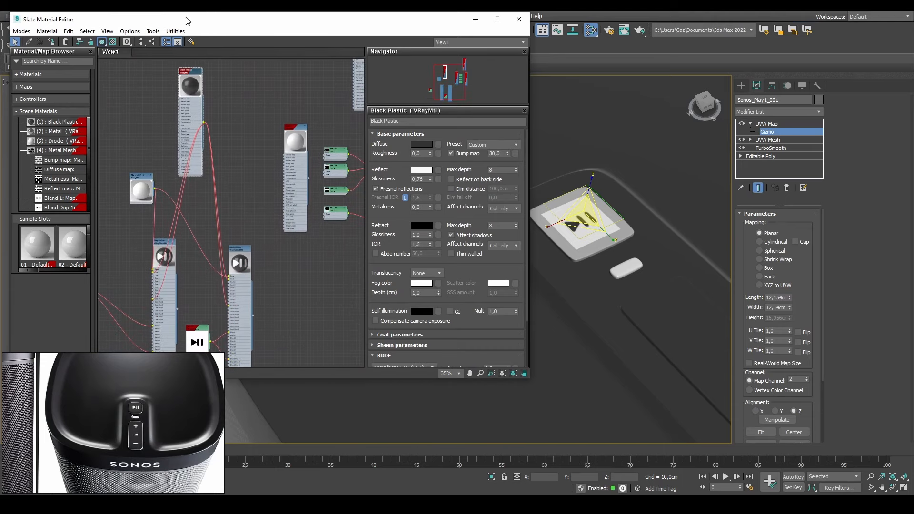
- Reposition and widen the Slate Material Editor, and shift the white base material node slightly away from Black Plastic
drag(186, 21, 236, 23)
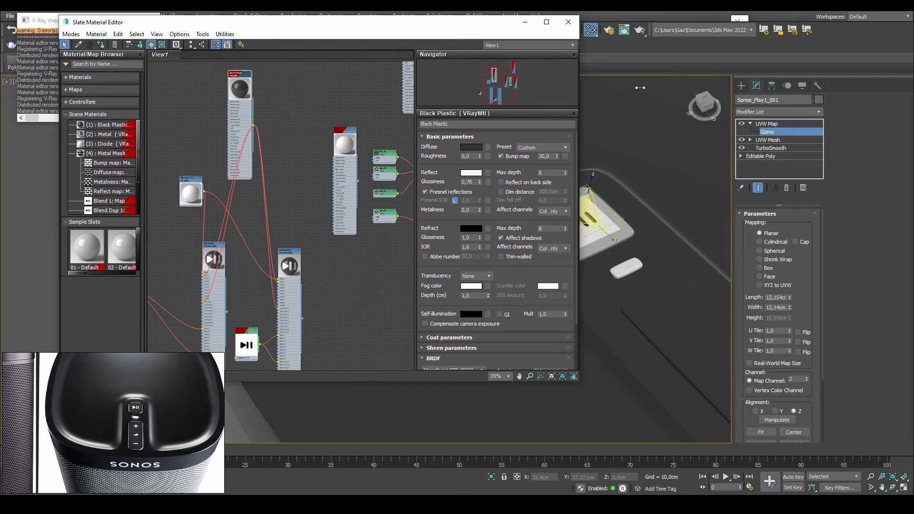
drag(640, 88, 709, 90)
middle_drag(326, 154, 495, 146)
drag(359, 170, 328, 167)
middle_drag(459, 178, 267, 218)
middle_drag(313, 276, 421, 120)
- Replace the bitmap in the Audio Button's Map #5 with Audio-Button.jpg and bring up its coordinate settings
scroll(342, 194, up, 4)
middle_drag(211, 85, 257, 143)
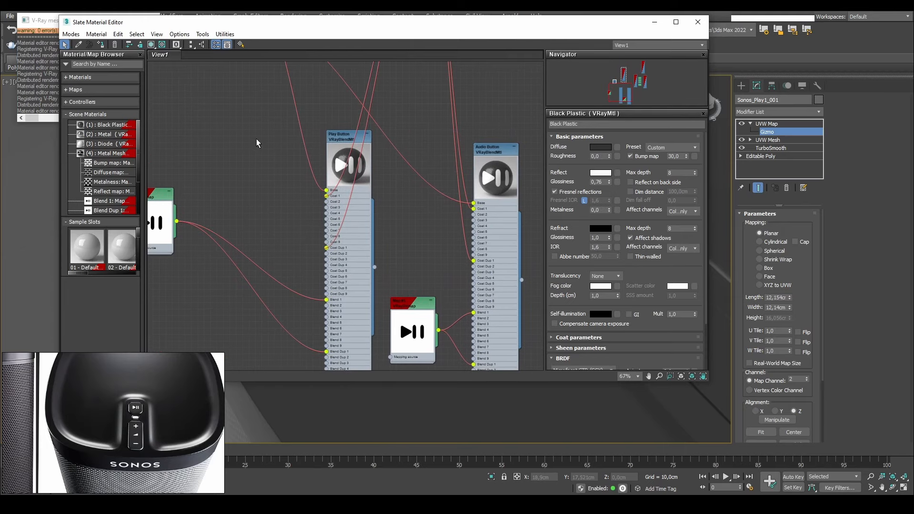
middle_drag(455, 171, 414, 103)
double_click(379, 247)
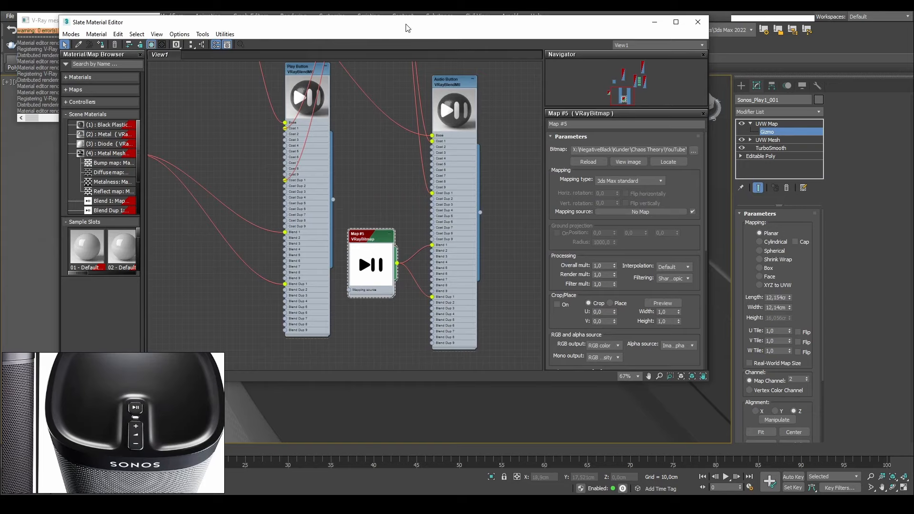
drag(406, 28, 272, 33)
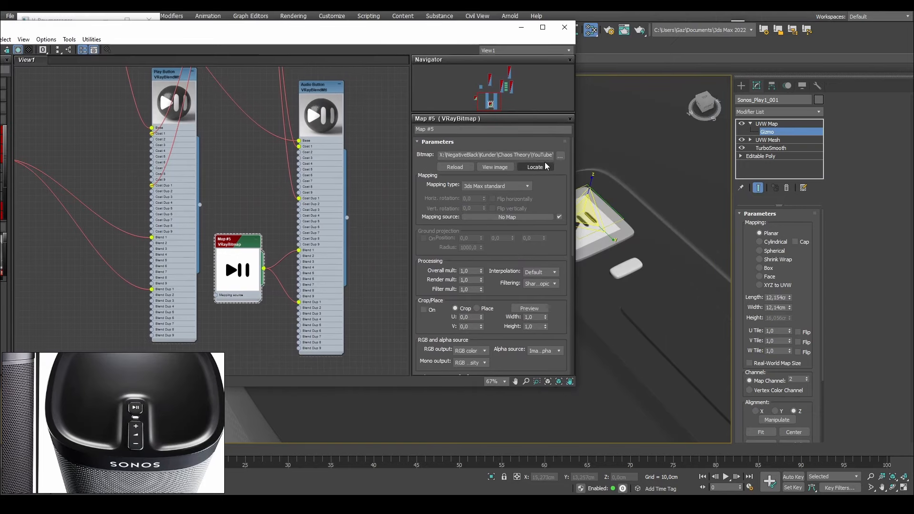
click(560, 156)
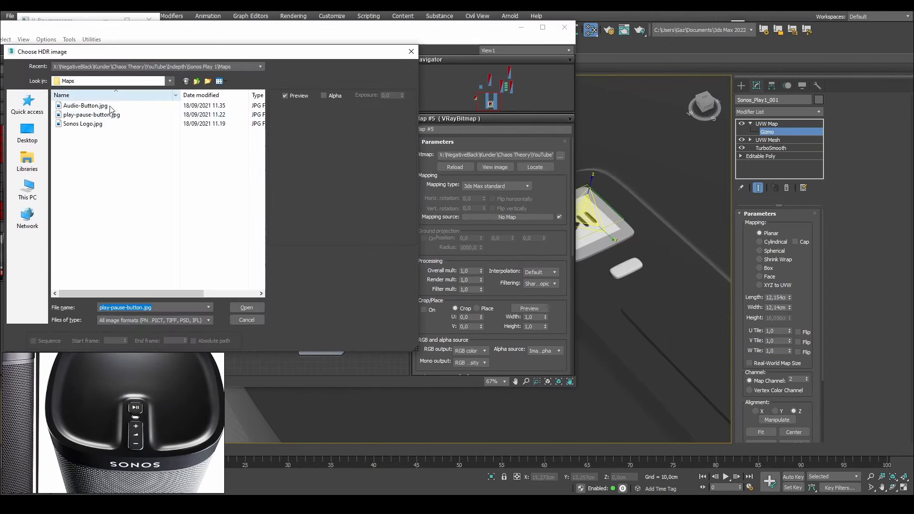
click(98, 116)
click(89, 107)
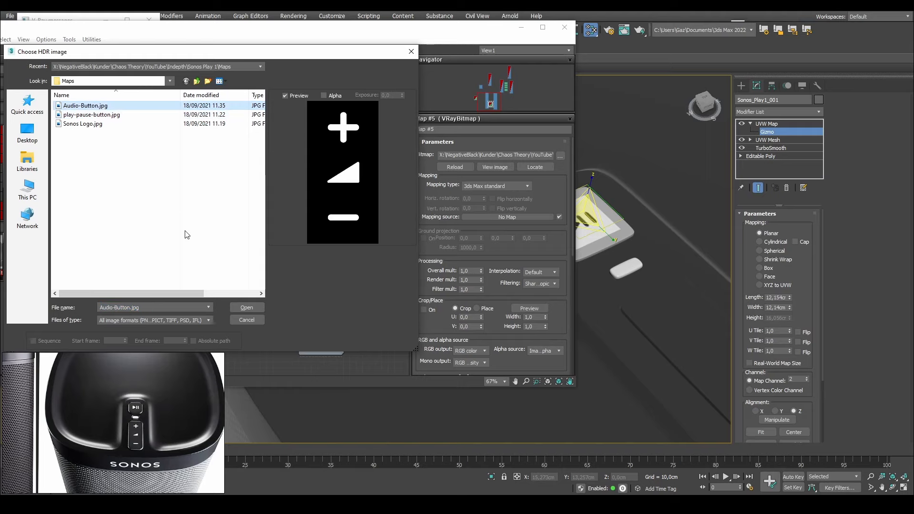
click(243, 308)
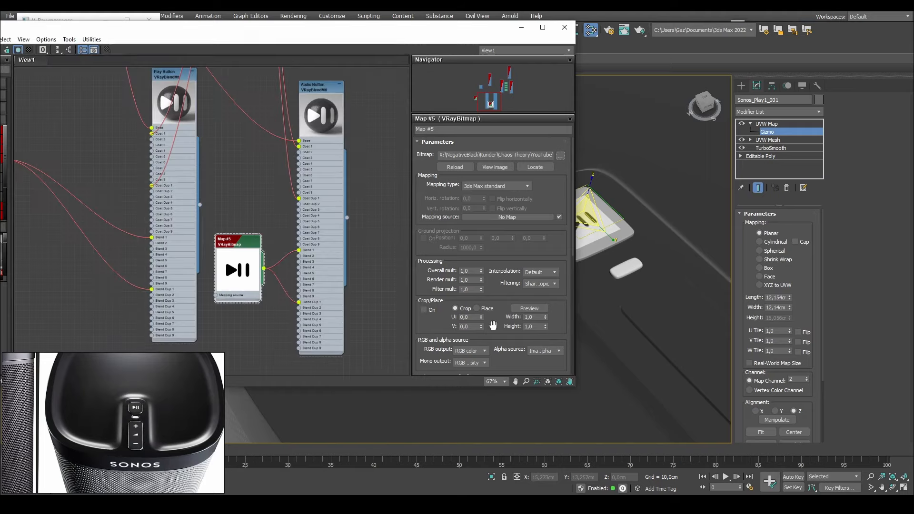
drag(239, 239, 239, 233)
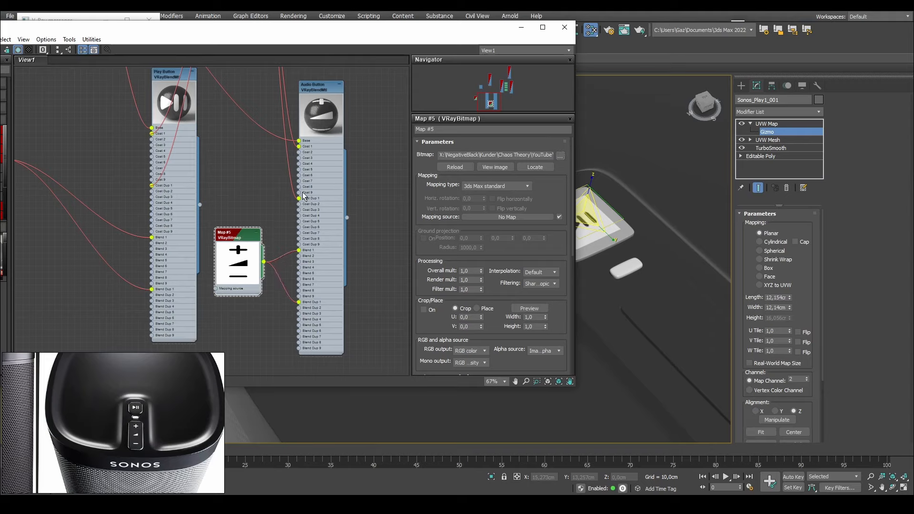
scroll(557, 277, down, 8)
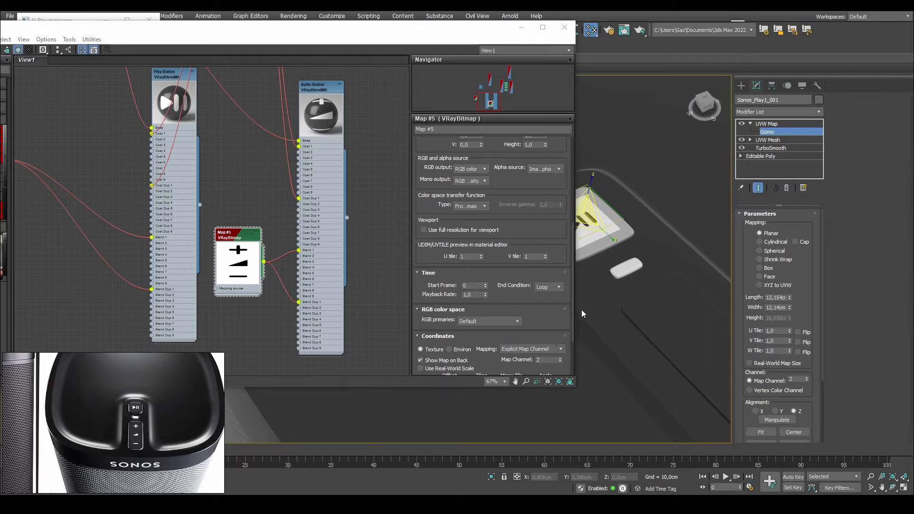
scroll(557, 310, down, 3)
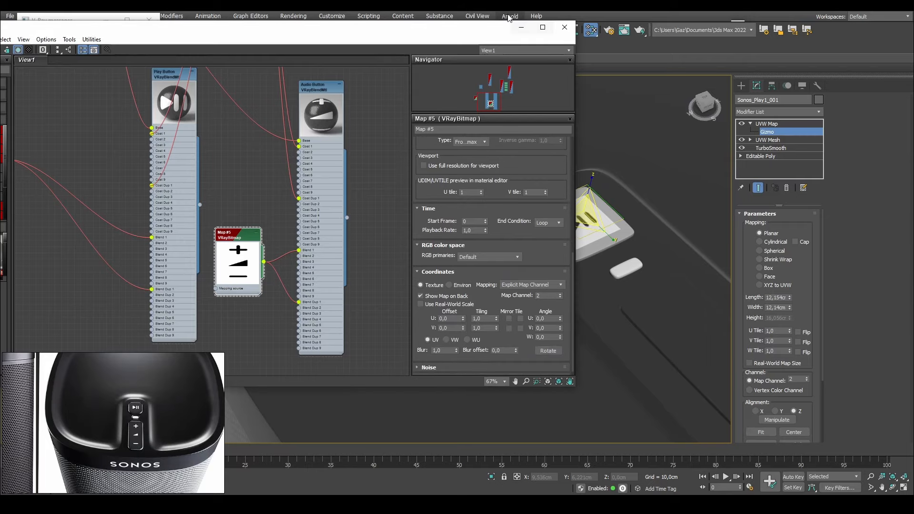
- Rename the speaker's existing UVW Map modifier as UVW Play
drag(493, 30, 389, 30)
right_click(772, 125)
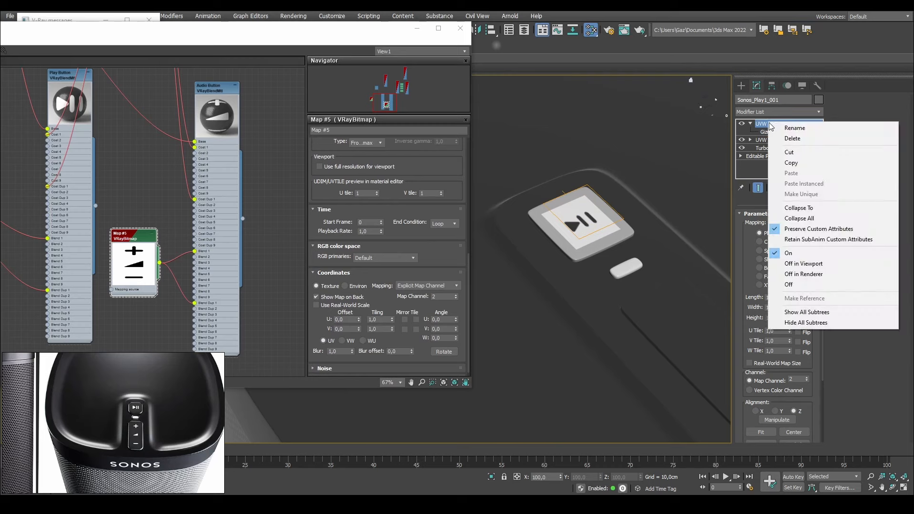
click(763, 125)
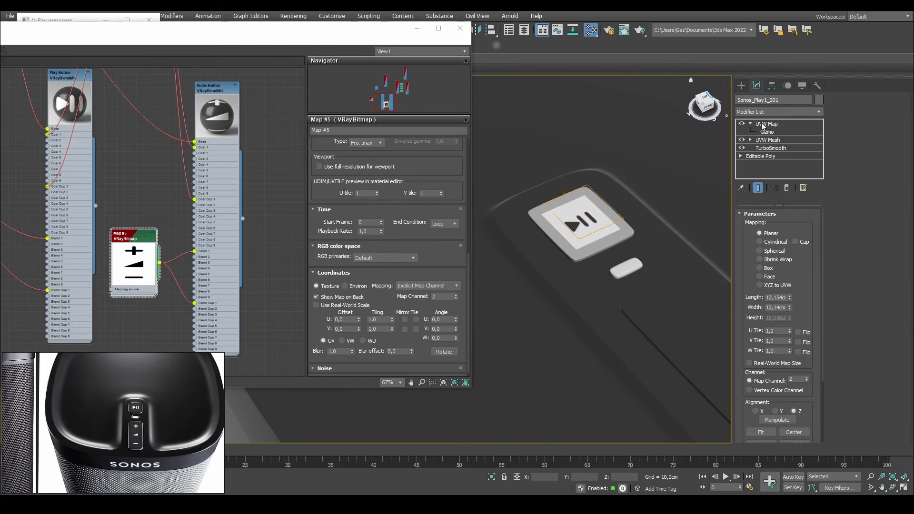
right_click(761, 123)
click(787, 128)
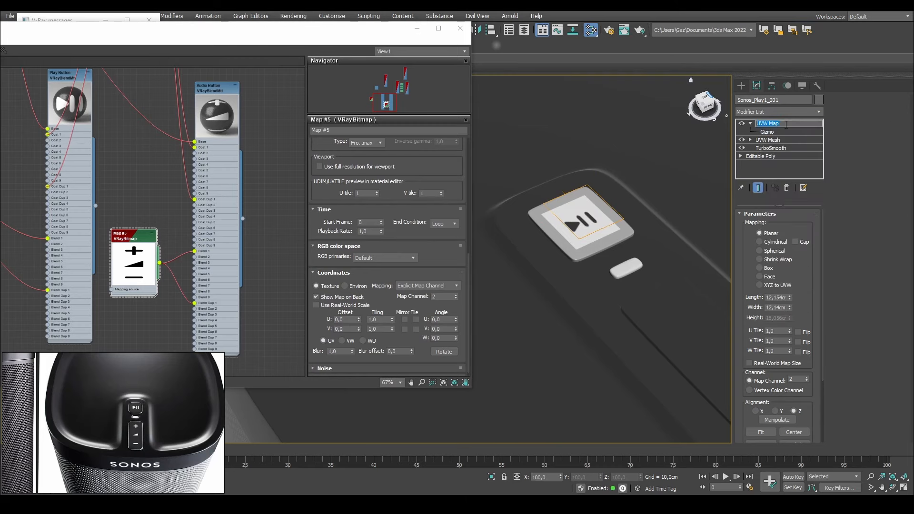
text(UVW Play)
key(Return)
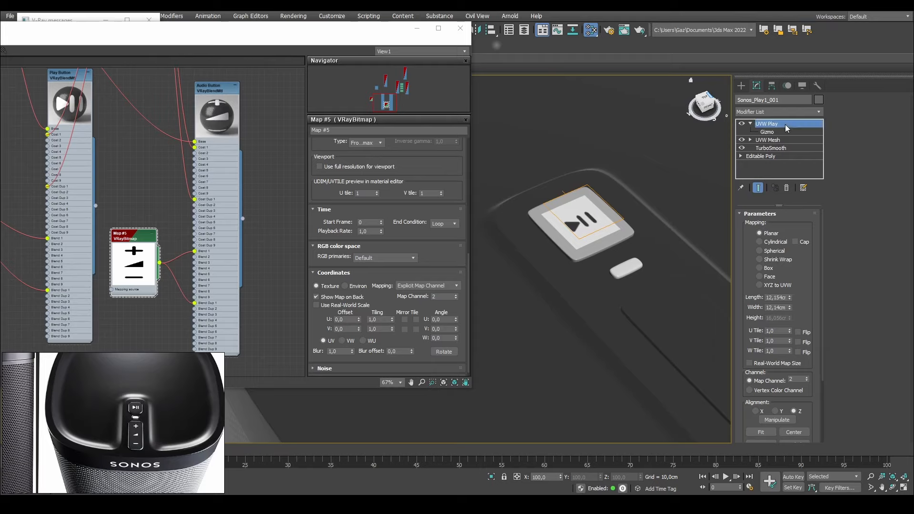
- Add a second UVW Map modifier above UVW Play and rename it UVW Audio
click(768, 115)
text(uvw)
key(Return)
right_click(765, 124)
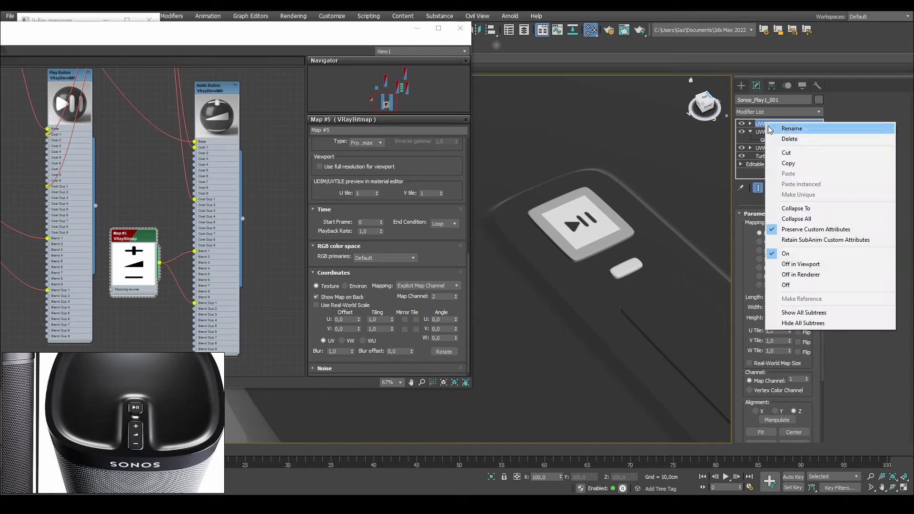
click(783, 127)
text(UVW)
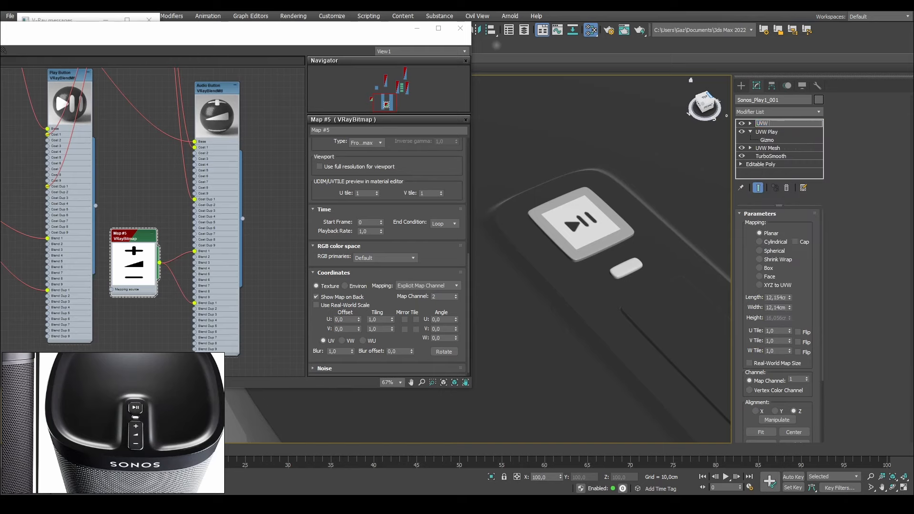
text( Audio)
key(Return)
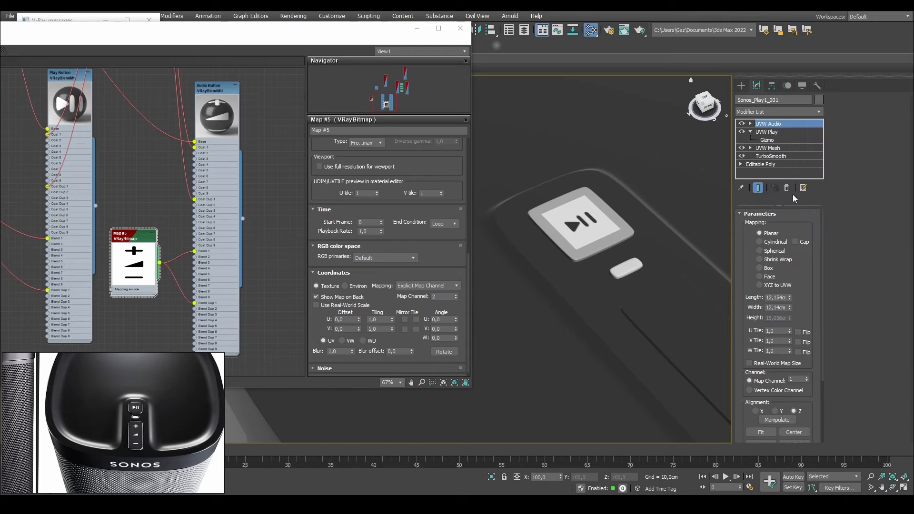
- Set the UVW Audio modifier's map channel to 3 and expand the modifier to check its gizmo
scroll(748, 262, down, 3)
click(807, 290)
click(807, 290)
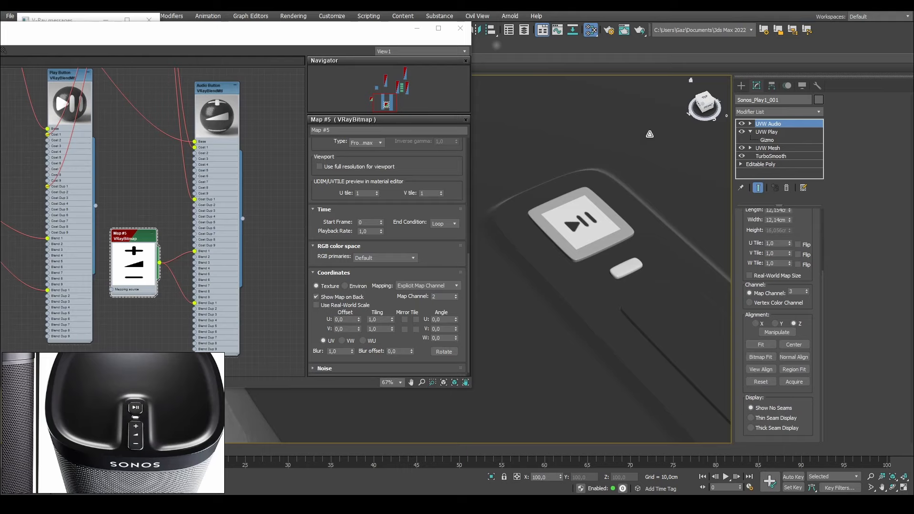
click(751, 123)
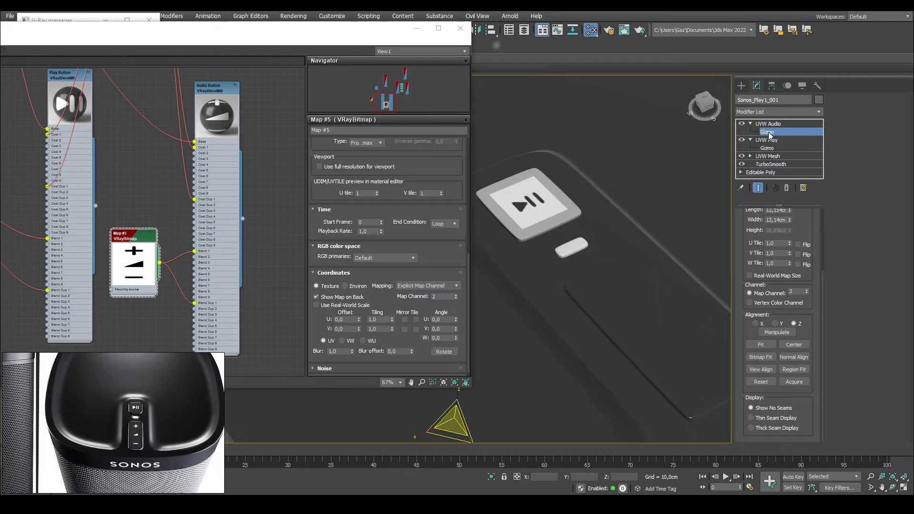
click(809, 132)
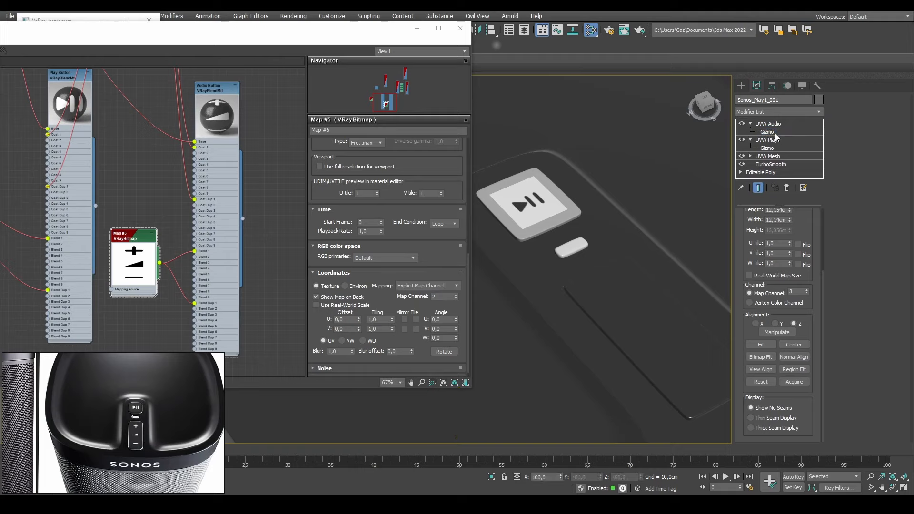
- Delete the UVW Audio modifier and paste a copy of UVW Play above the original in the modifier stack
scroll(553, 309, down, 3)
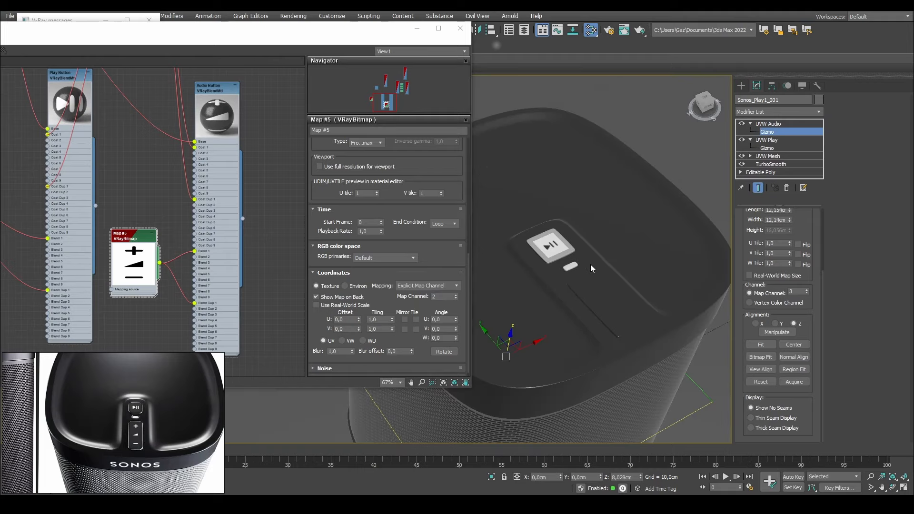
right_click(770, 124)
click(792, 141)
right_click(769, 124)
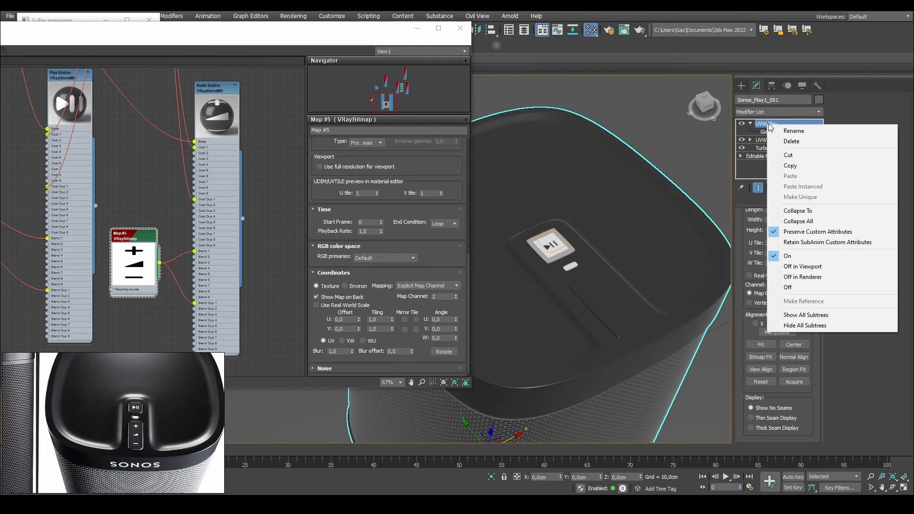
click(790, 166)
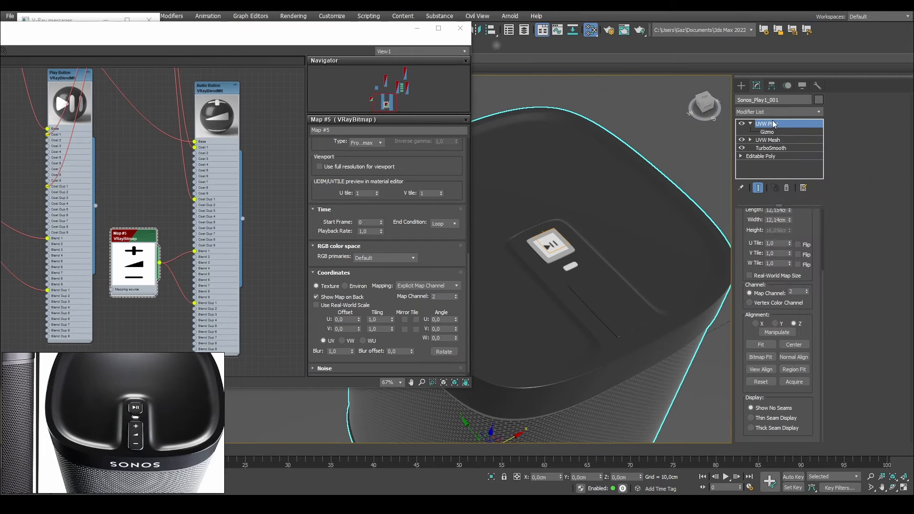
right_click(774, 124)
click(805, 173)
- Rename the pasted copy of UVW Play as UVW Audio
right_click(777, 124)
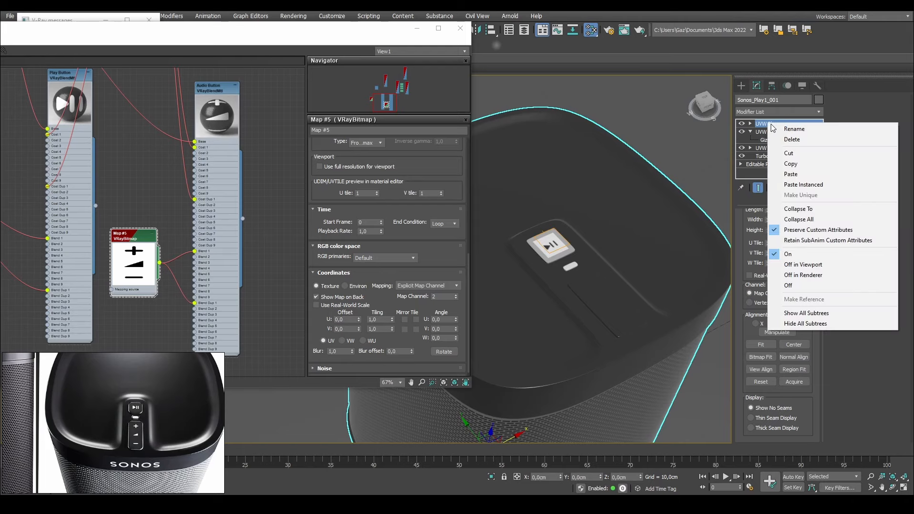
click(798, 128)
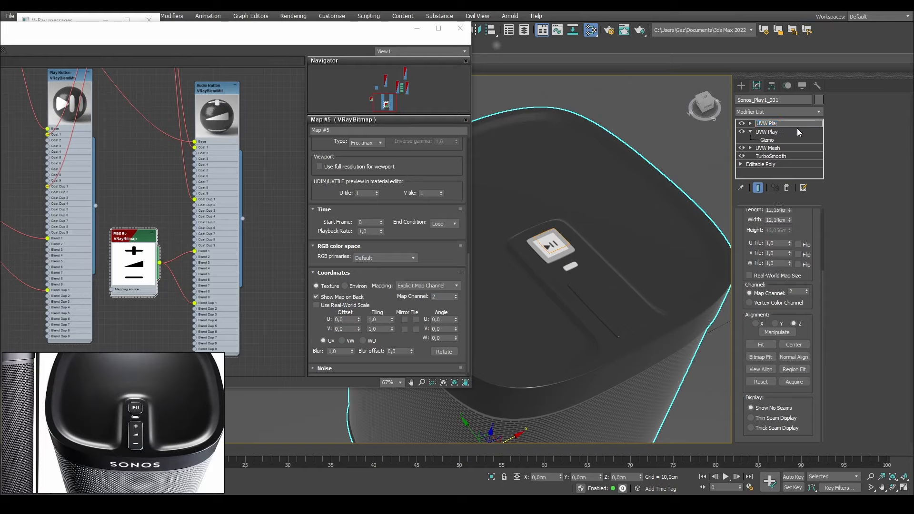
key(BackSpace)
key(BackSpace)
key(BackSpace)
text(Ayd)
key(Return)
- Move the UVW Audio gizmo onto the long audio button and set the modifier's map channel to 3
click(750, 124)
click(766, 133)
drag(534, 225, 579, 269)
scroll(614, 266, down, 2)
alt+middle_drag(619, 262, 610, 286)
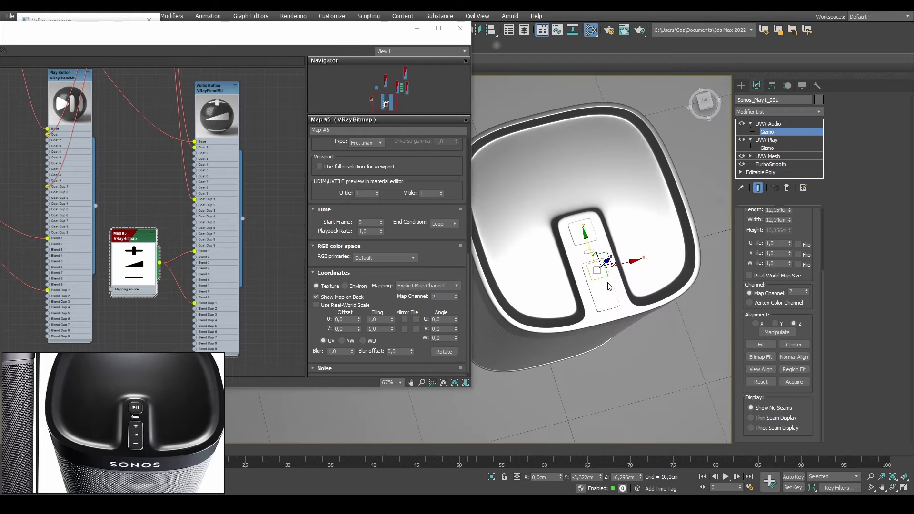
scroll(610, 287, up, 2)
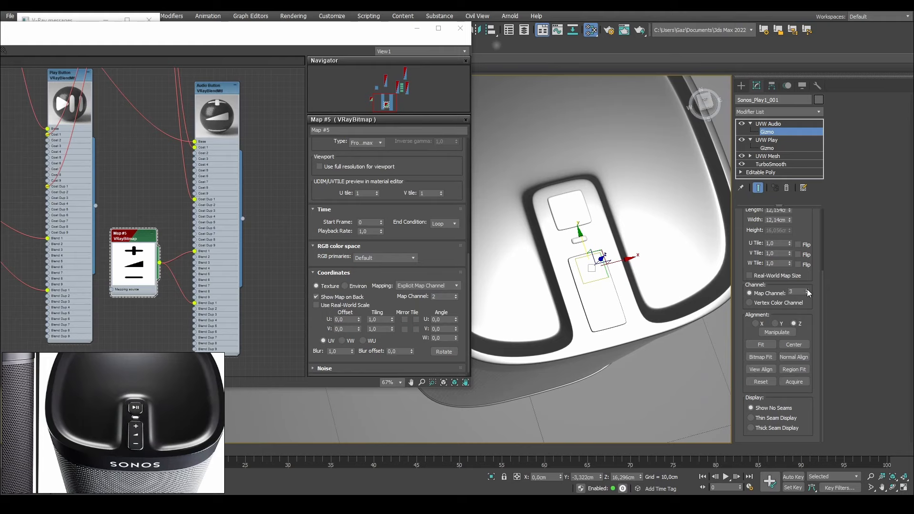
alt+middle_drag(602, 267, 593, 218)
scroll(602, 264, up, 1)
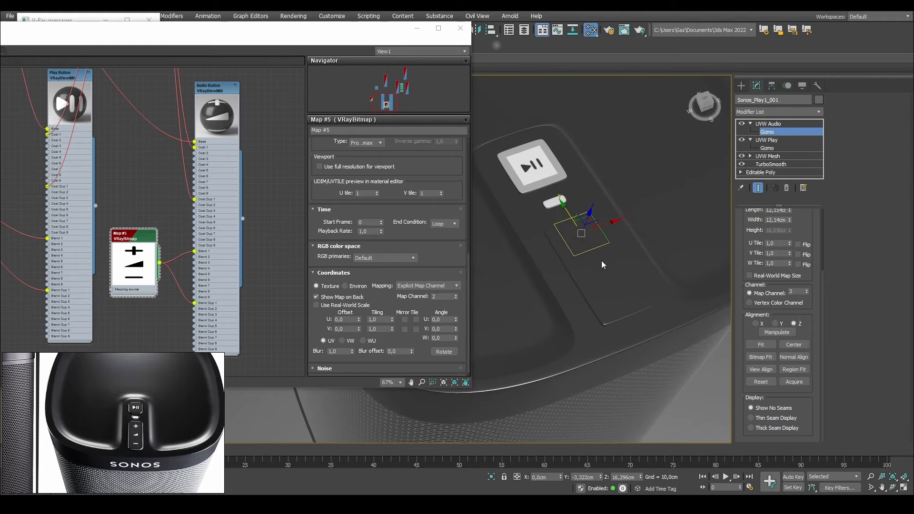
alt+middle_drag(602, 263, 604, 257)
- Set the UVW Audio mapping length to 24 cm and shift its gizmo toward the centre of the audio button
drag(799, 226, 789, 241)
key(ctrl+z)
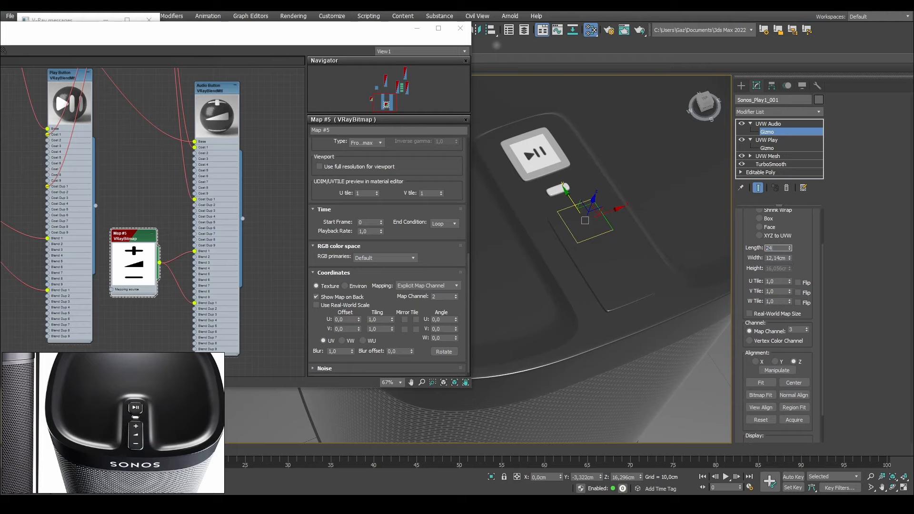
drag(570, 199, 586, 224)
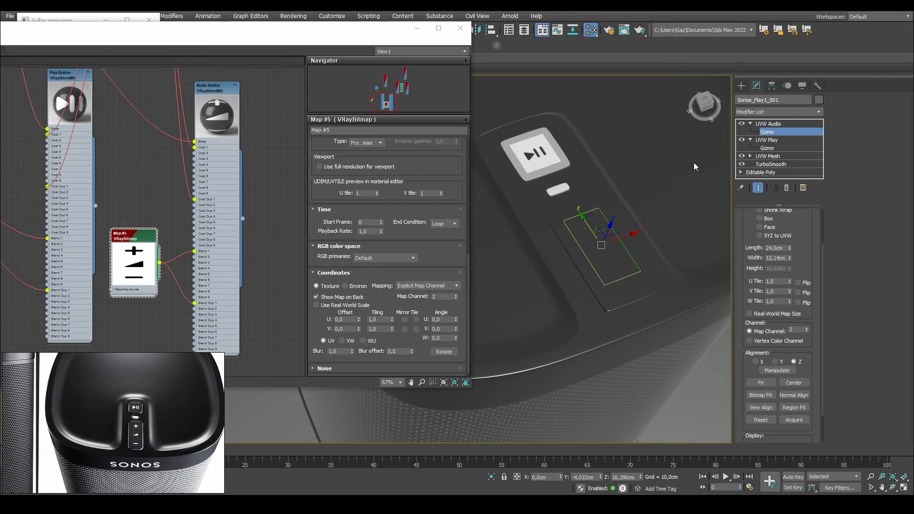
- Set the map channel of the Audio Button's Map #5 bitmap to 3 and check the play icon bitmap's settings
drag(124, 230, 132, 237)
middle_drag(156, 256, 185, 237)
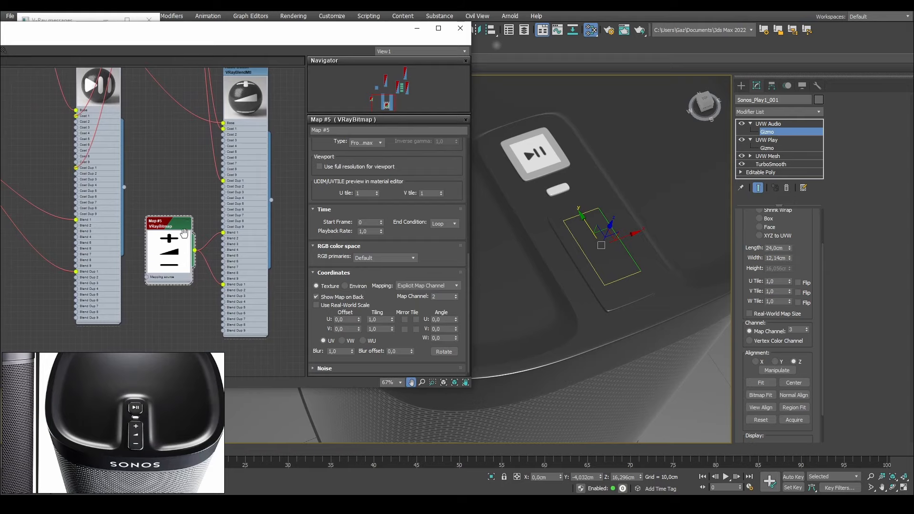
scroll(184, 233, up, 5)
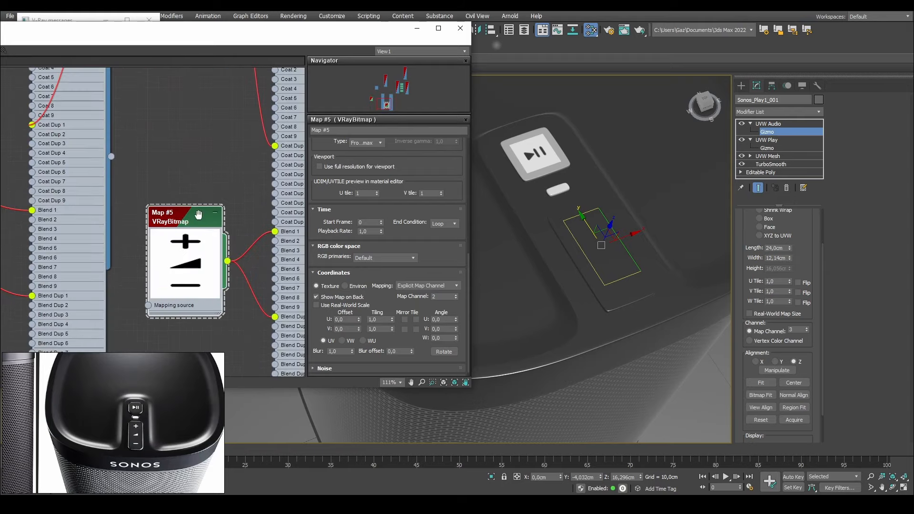
scroll(198, 215, down, 4)
click(209, 171)
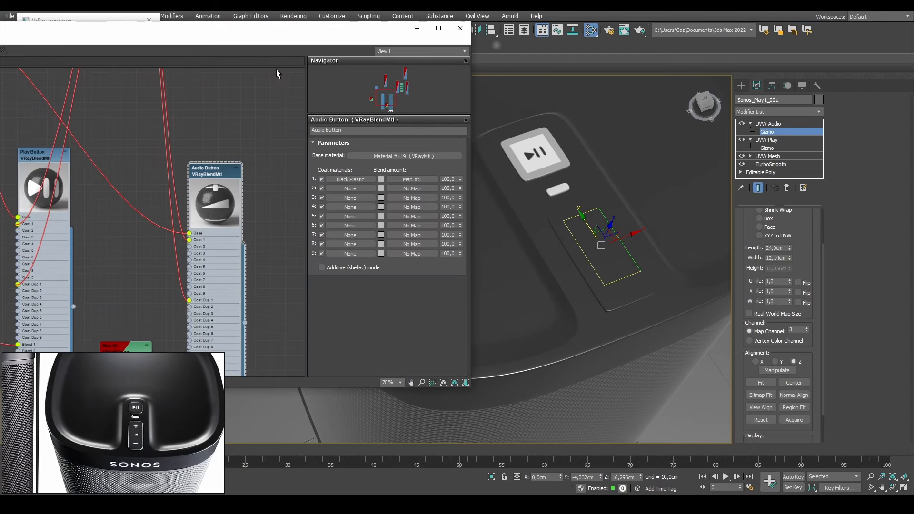
drag(271, 32, 384, 12)
double_click(229, 329)
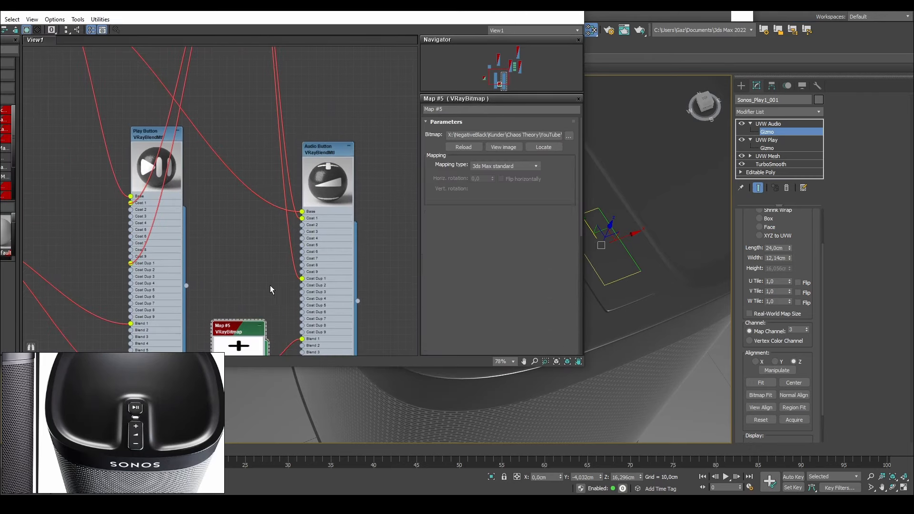
middle_drag(270, 285, 291, 170)
drag(561, 288, 568, 130)
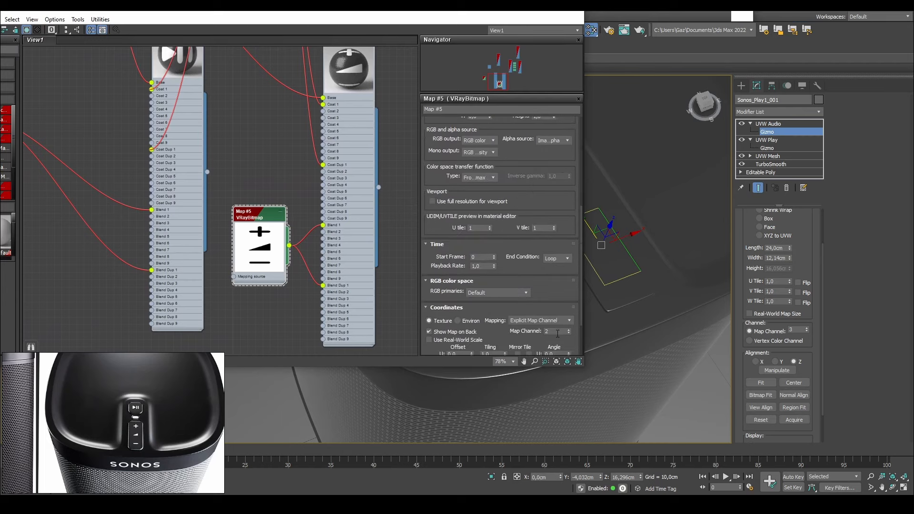
middle_drag(302, 202, 435, 218)
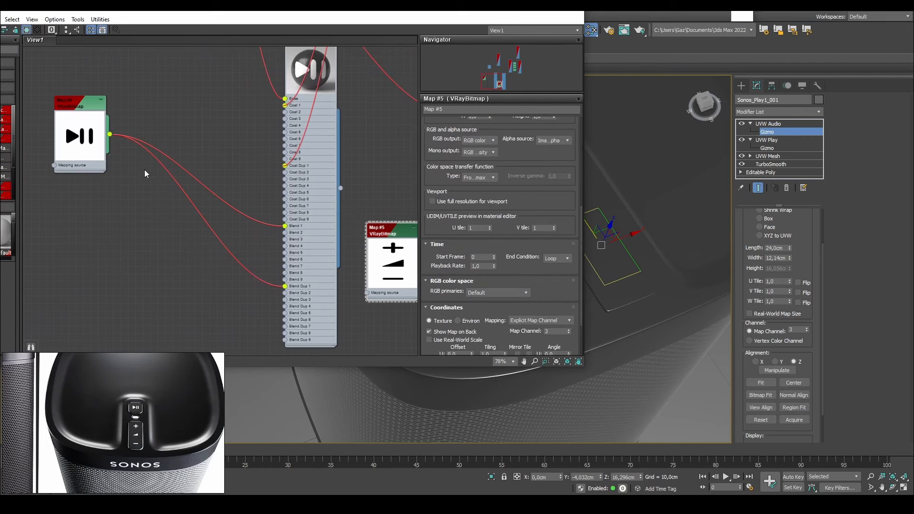
double_click(80, 136)
- Select the audio button element in the speaker's Editable Poly and assign the Audio Button material to it
scroll(550, 305, down, 2)
middle_drag(360, 226, 144, 305)
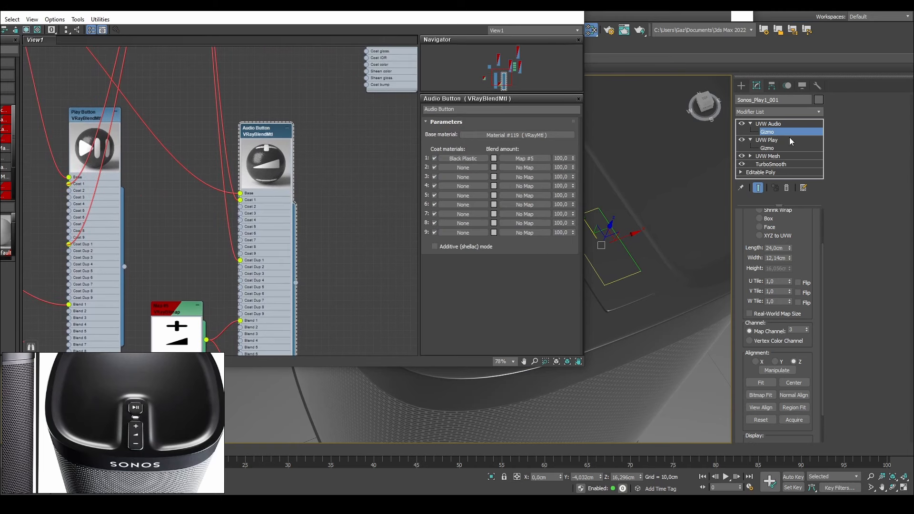
click(761, 173)
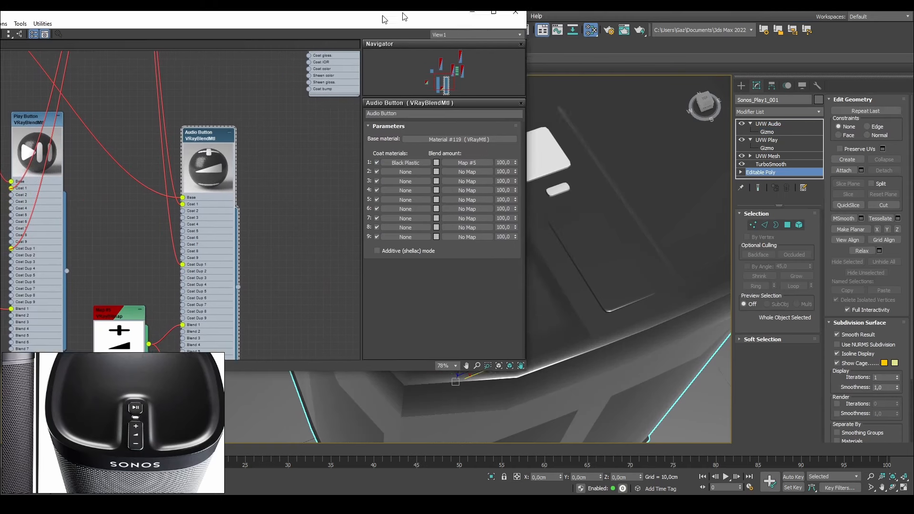
click(799, 225)
click(537, 151)
click(600, 255)
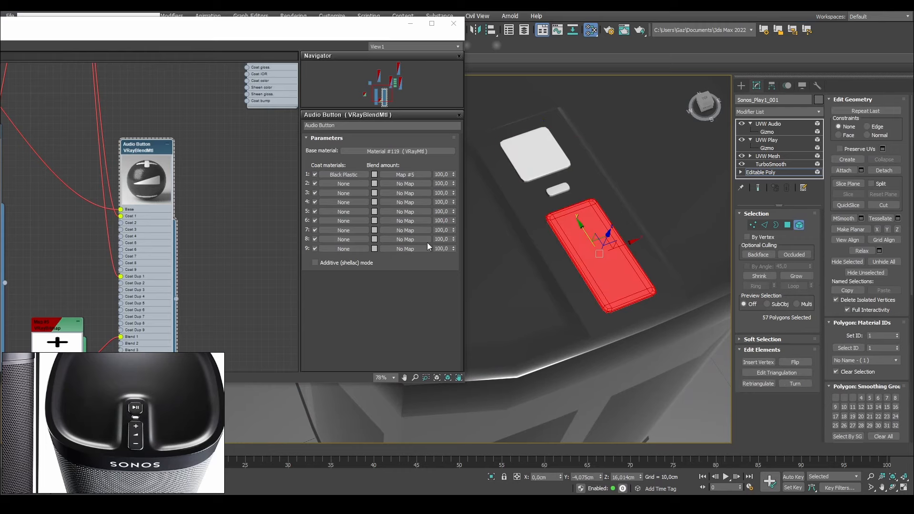
drag(71, 25, 227, 33)
drag(476, 32, 102, 40)
click(800, 225)
- Return to the UVW Audio modifier and display Map #5 in the viewport on the Audio Button material
click(768, 124)
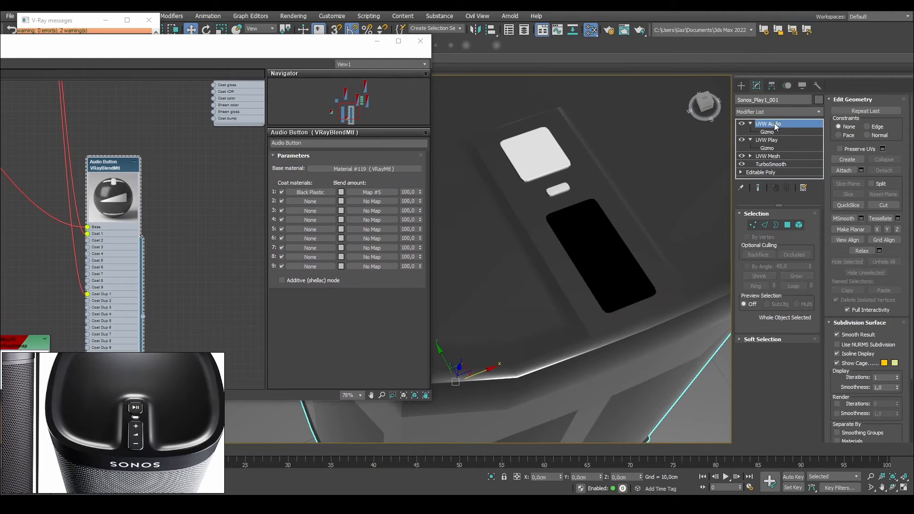
scroll(652, 209, up, 5)
scroll(562, 219, up, 3)
drag(195, 46, 319, 29)
middle_drag(238, 206, 319, 117)
double_click(229, 237)
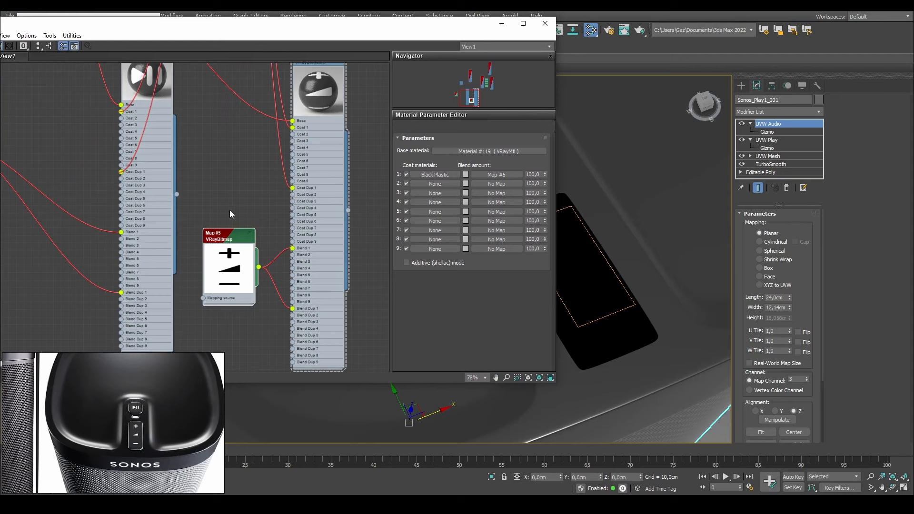
double_click(229, 233)
drag(178, 30, 285, 40)
click(105, 55)
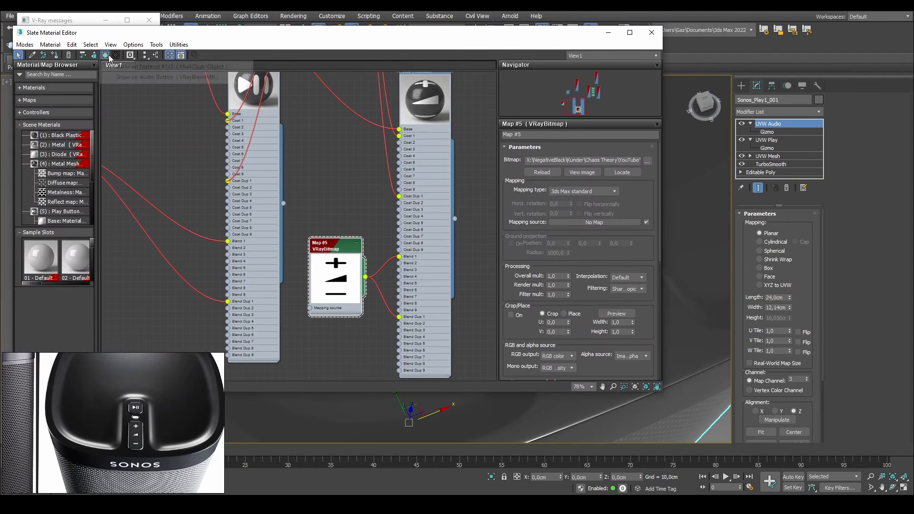
click(171, 78)
drag(559, 33, 280, 46)
scroll(593, 235, down, 6)
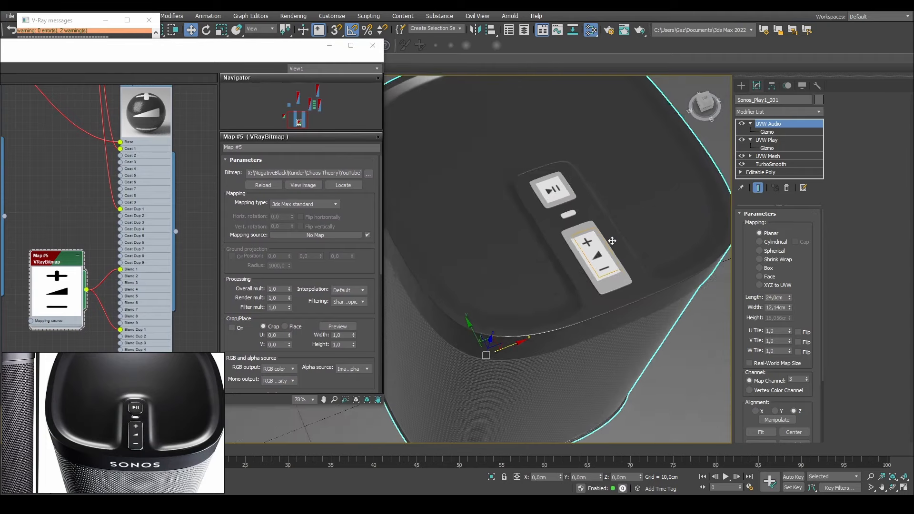
- Render a V-Ray test of the speaker's top to examine the play and audio icons, then close the frame buffer
scroll(588, 234, up, 4)
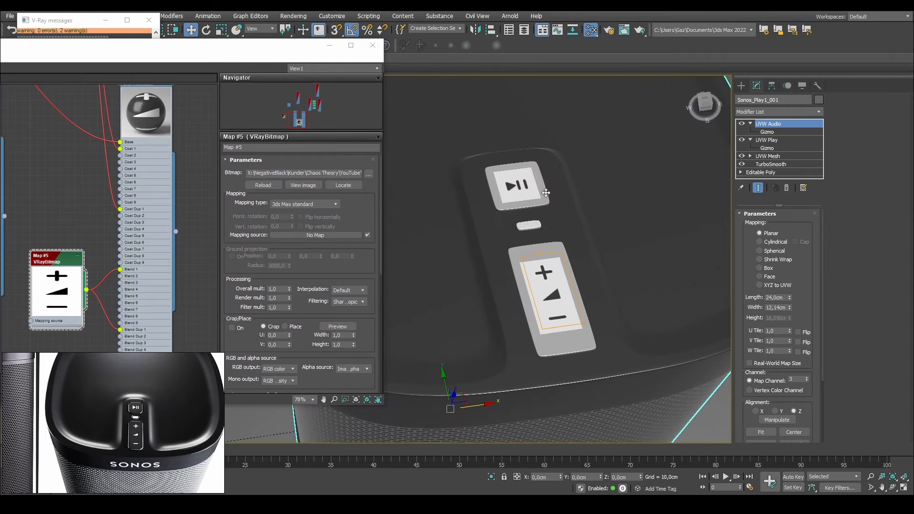
right_click(517, 122)
click(570, 270)
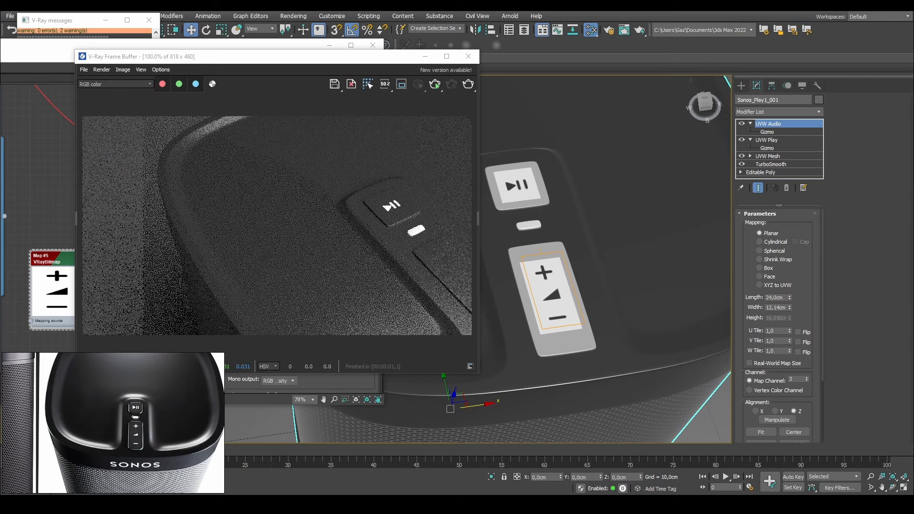
click(435, 85)
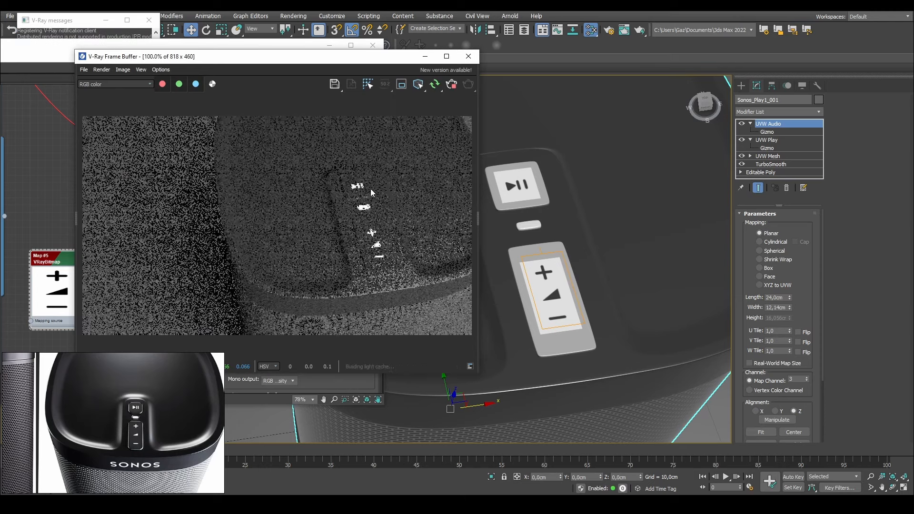
scroll(425, 236, up, 2)
scroll(361, 223, down, 2)
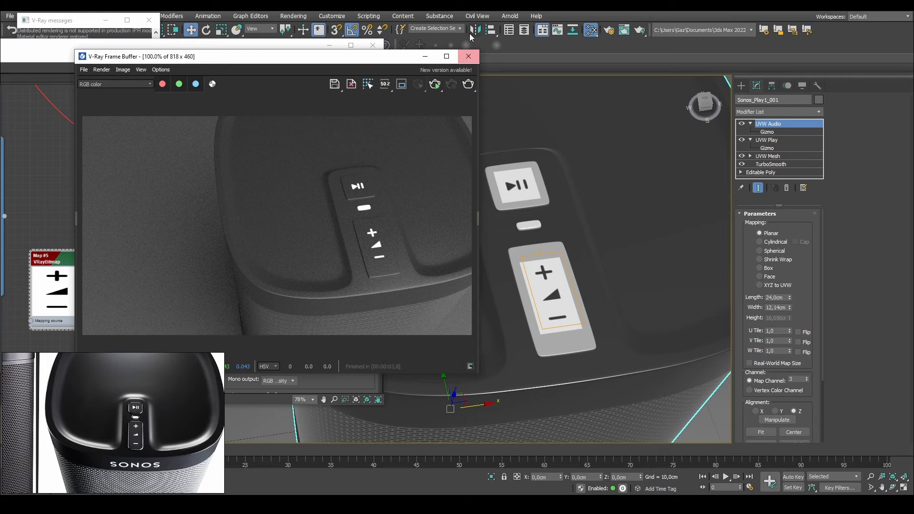
click(469, 56)
- Collapse the UVW Audio and UVW Play entries in the modifier stack
drag(186, 39, 247, 38)
click(750, 123)
click(750, 132)
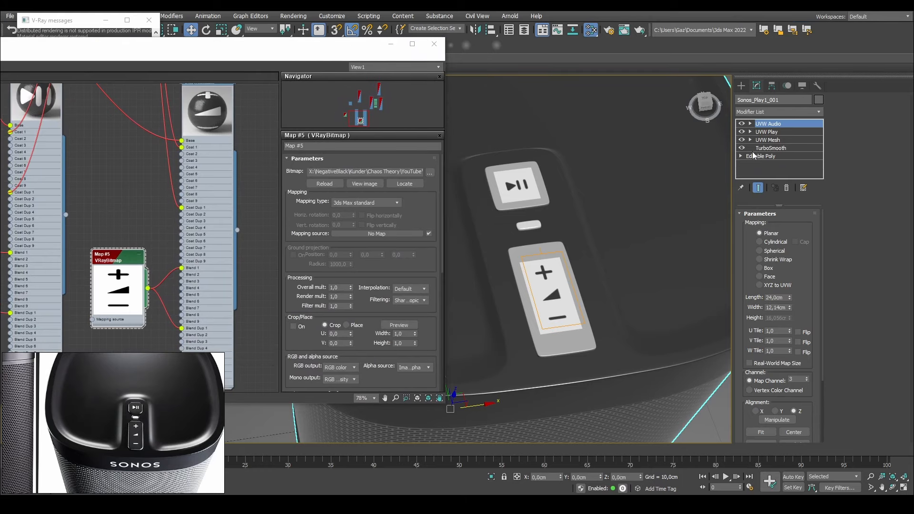
- Add another UVW Map modifier above UVW Audio on the speaker
middle_drag(506, 318, 500, 243)
scroll(564, 225, down, 3)
alt+middle_drag(563, 226, 535, 188)
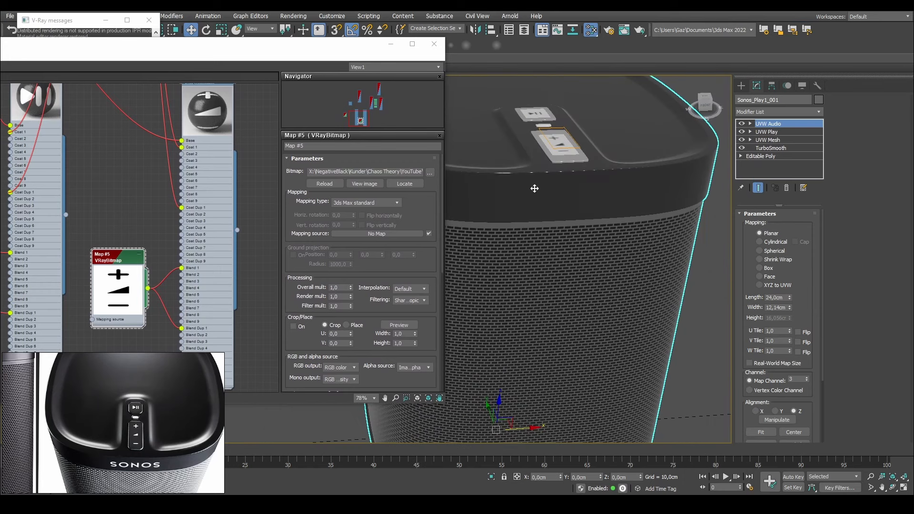
middle_drag(610, 178, 600, 221)
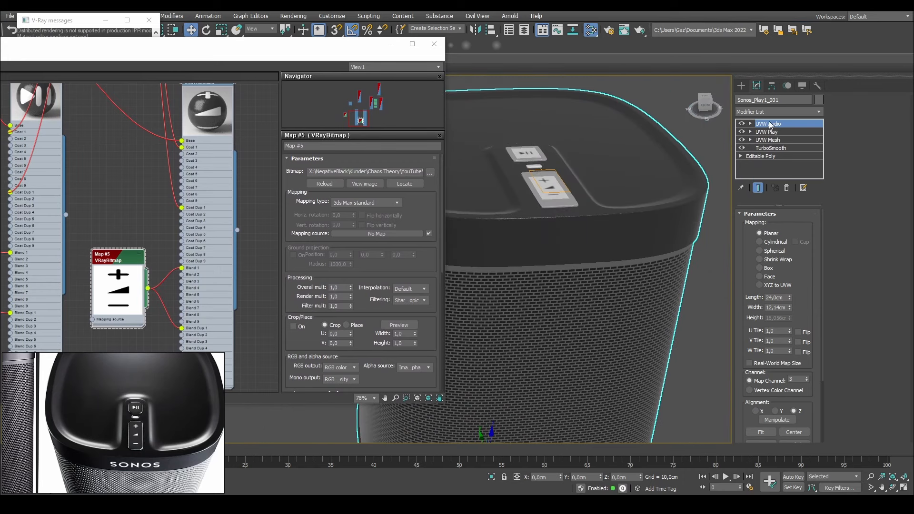
right_click(769, 125)
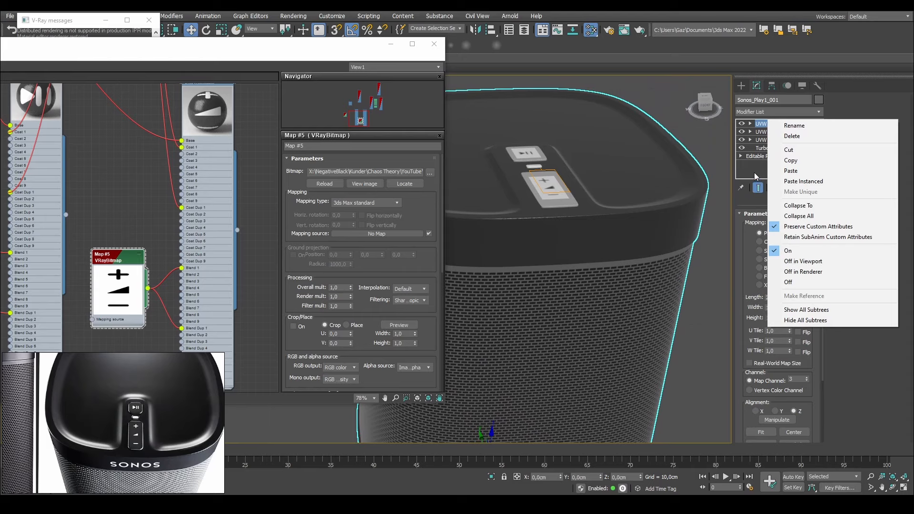
click(769, 110)
click(767, 109)
click(767, 110)
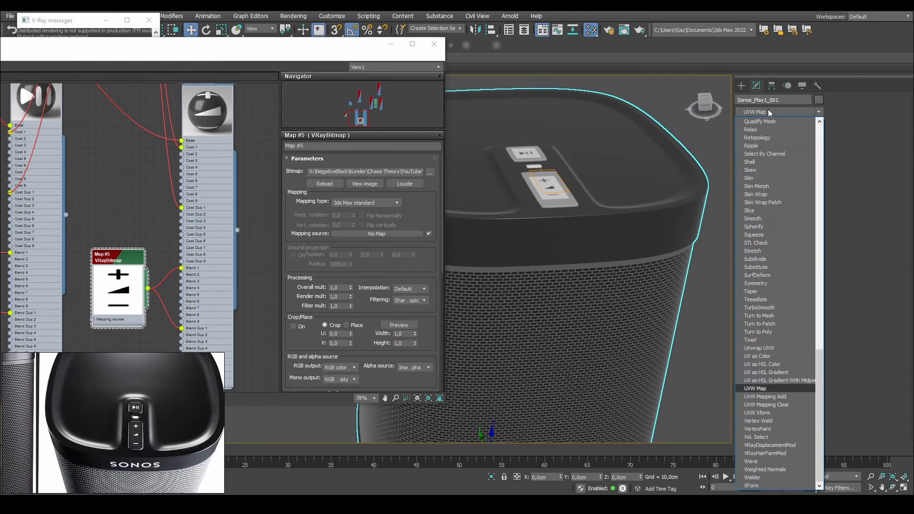
- Rename the new UVW Map modifier as UVW Sonos and set its mapping type to Box
right_click(768, 125)
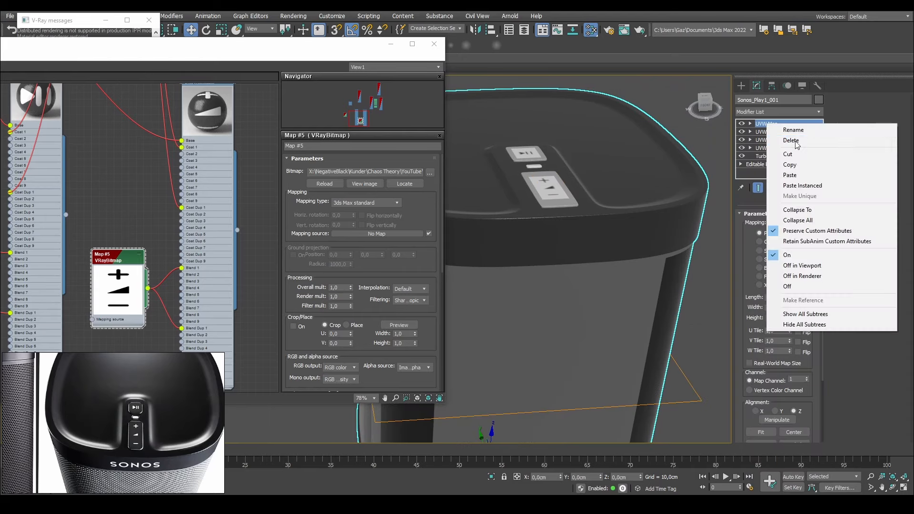
click(790, 131)
text(UVW Sonos)
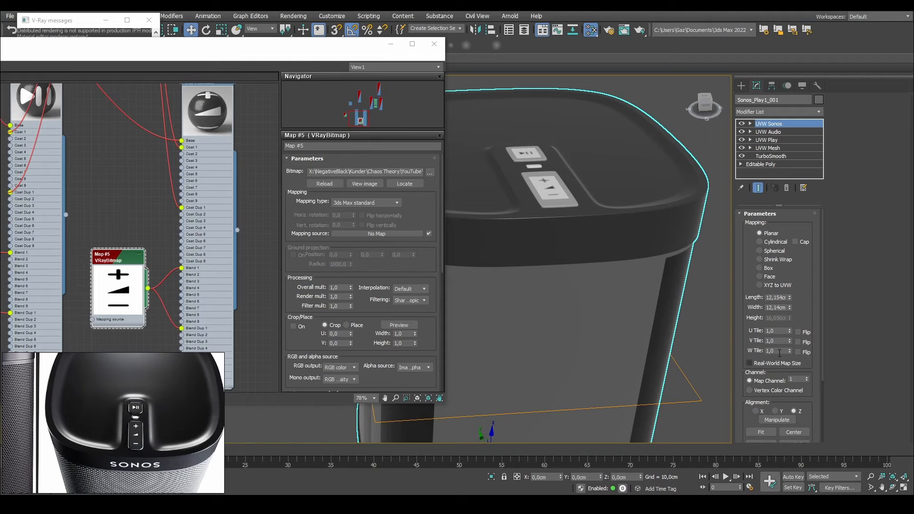
scroll(671, 241, down, 5)
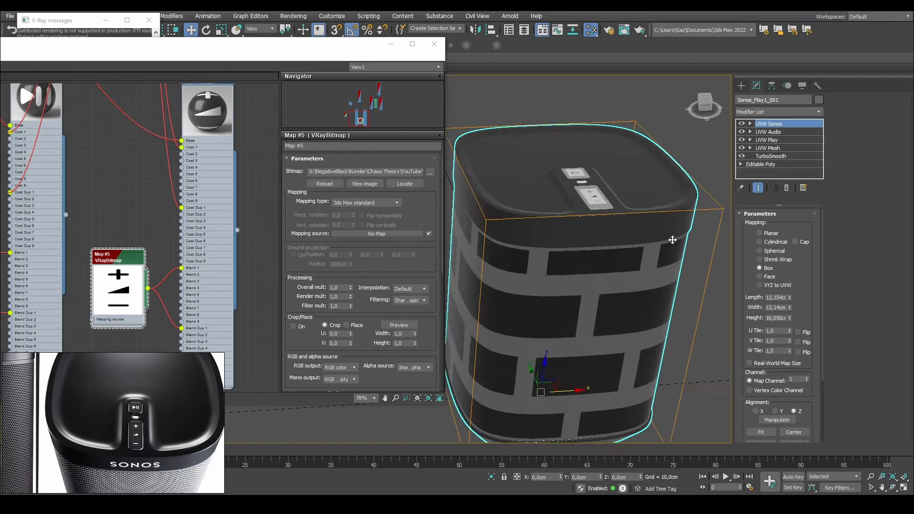
- Set the UVW Sonos modifier's map channel to 4
alt+middle_drag(675, 254, 695, 250)
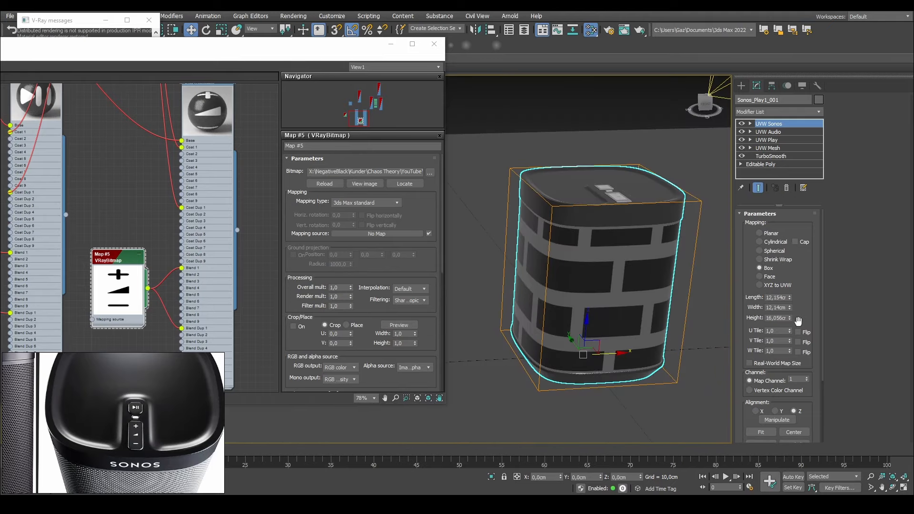
scroll(812, 315, down, 2)
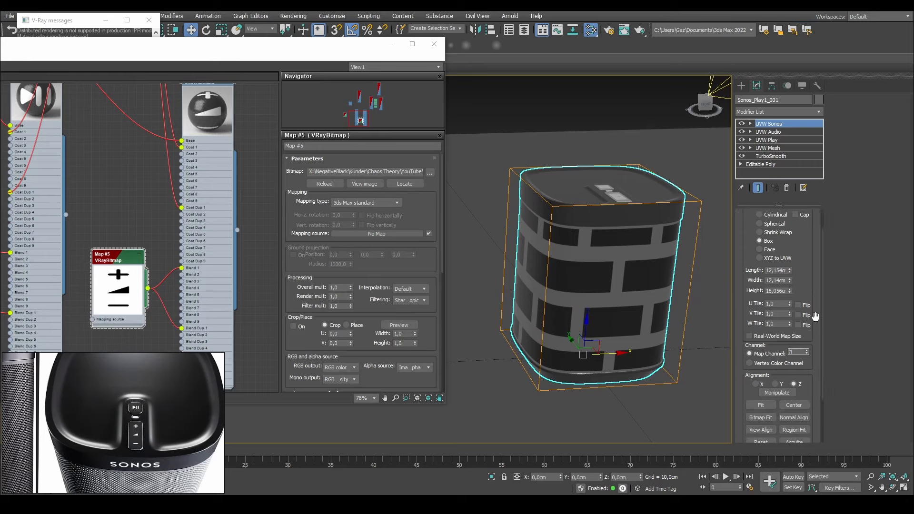
text(4)
key(Return)
scroll(791, 280, up, 1)
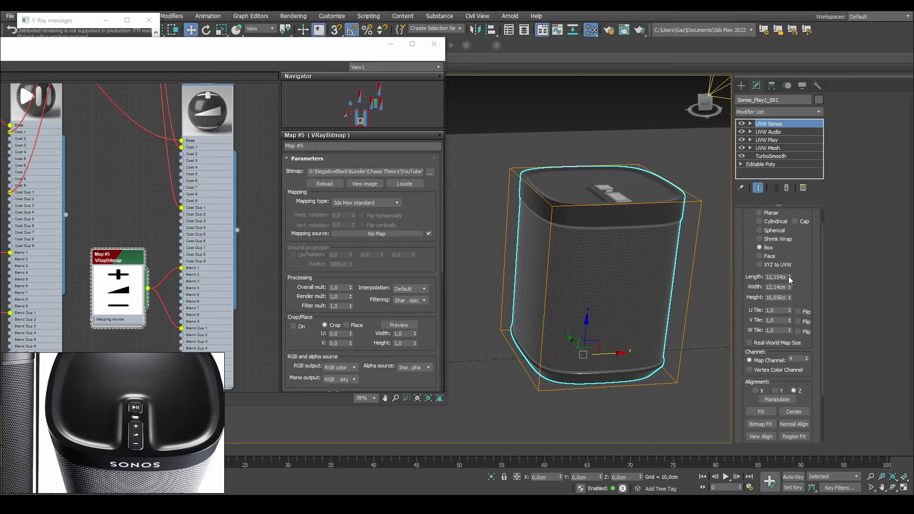
mouse_move(789, 299)
mouse_down()
mouse_move(787, 326)
mouse_move(782, 312)
mouse_up()
key(ctrl+z)
- Duplicate the Audio Button blend material together with its connected VRayBitmap blend map
scroll(145, 205, down, 4)
double_click(145, 142)
double_click(95, 245)
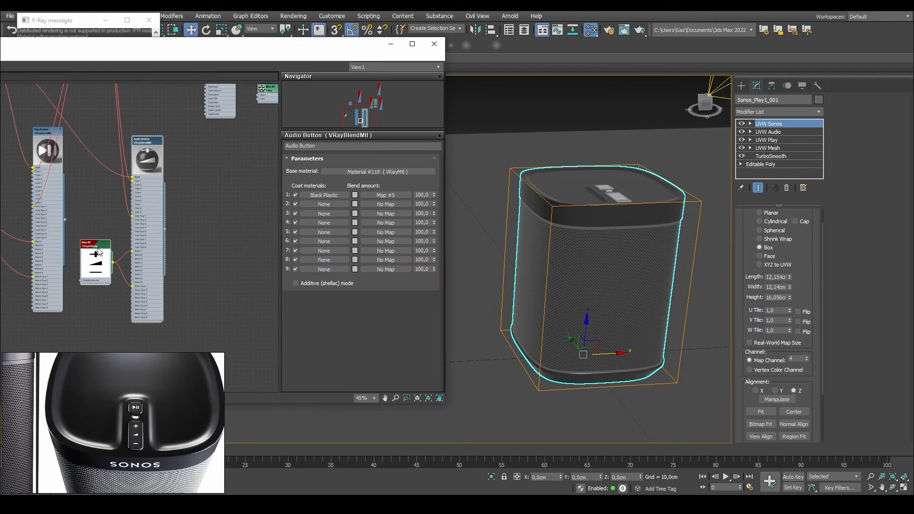
double_click(147, 142)
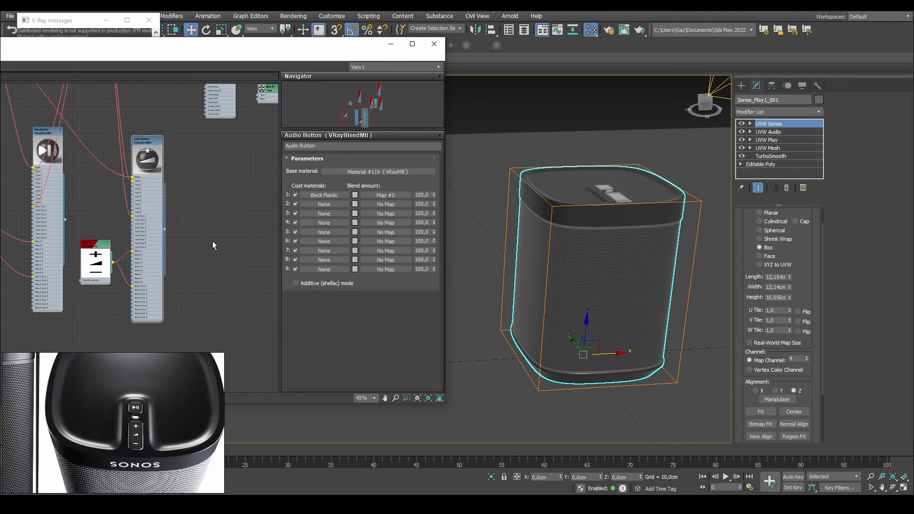
shift+drag(149, 140, 243, 135)
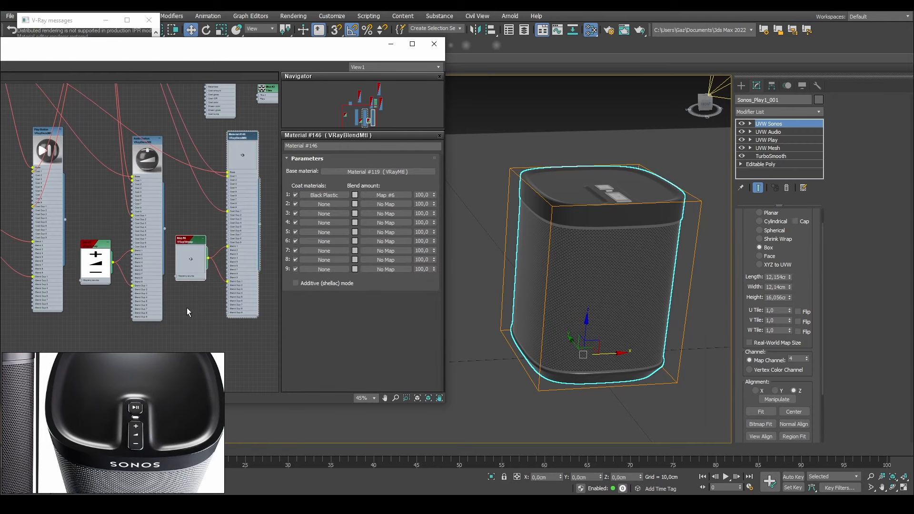
- Load Sonos Logo.jpg from the Maps folder into the duplicated VRayBitmap that drives the new blend material
double_click(192, 243)
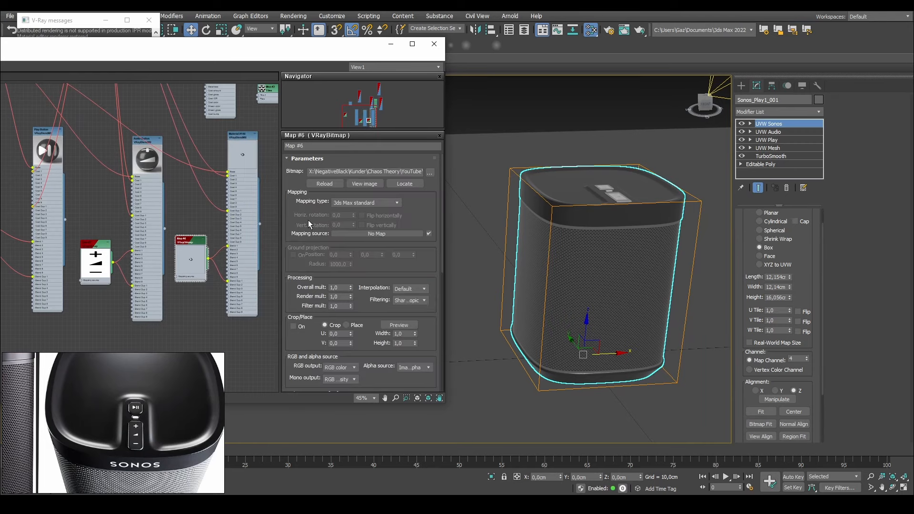
click(430, 172)
double_click(91, 142)
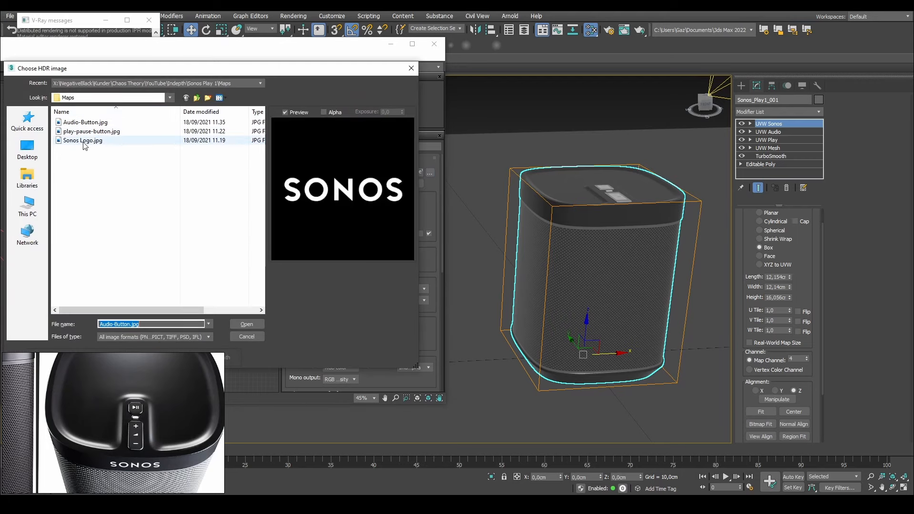
scroll(205, 248, up, 2)
middle_drag(217, 214, 128, 240)
scroll(152, 206, down, 1)
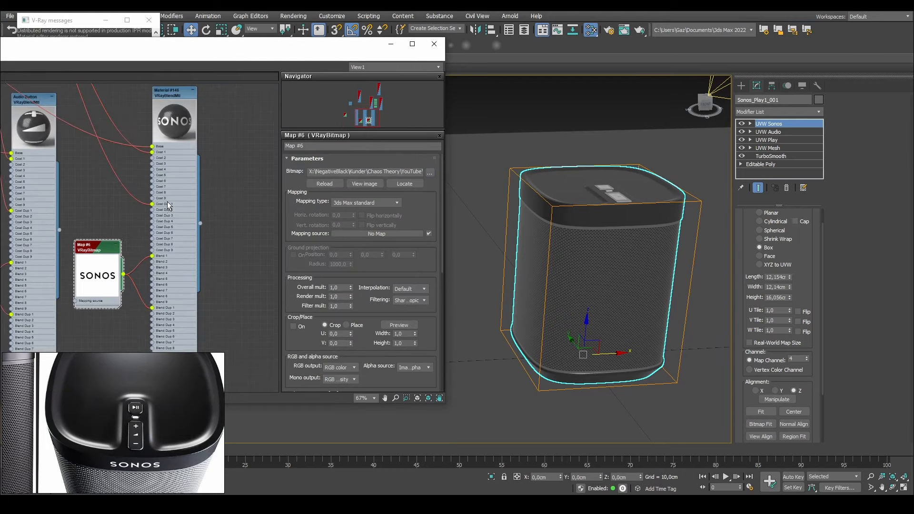
middle_drag(180, 188, 184, 240)
double_click(189, 146)
double_click(104, 299)
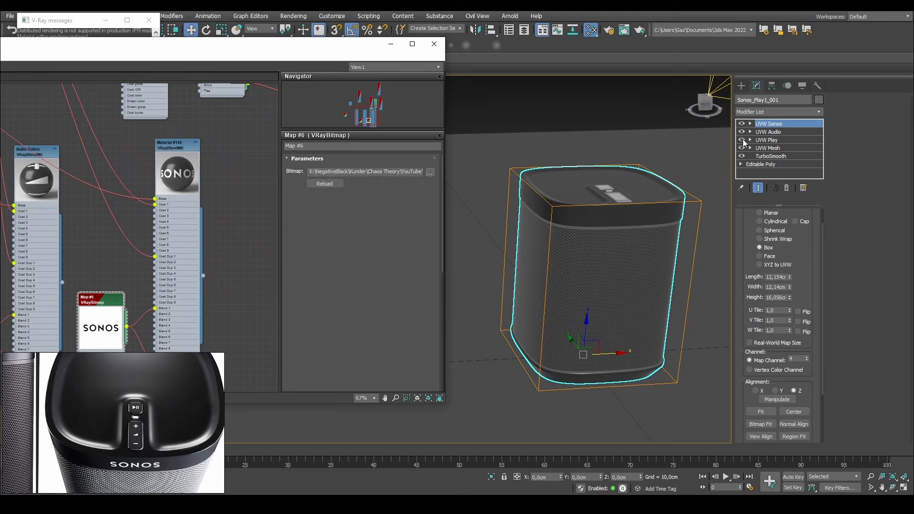
- Set the UVW Sonos mapping height to 12 cm and scale its gizmo down uniformly
double_click(776, 297)
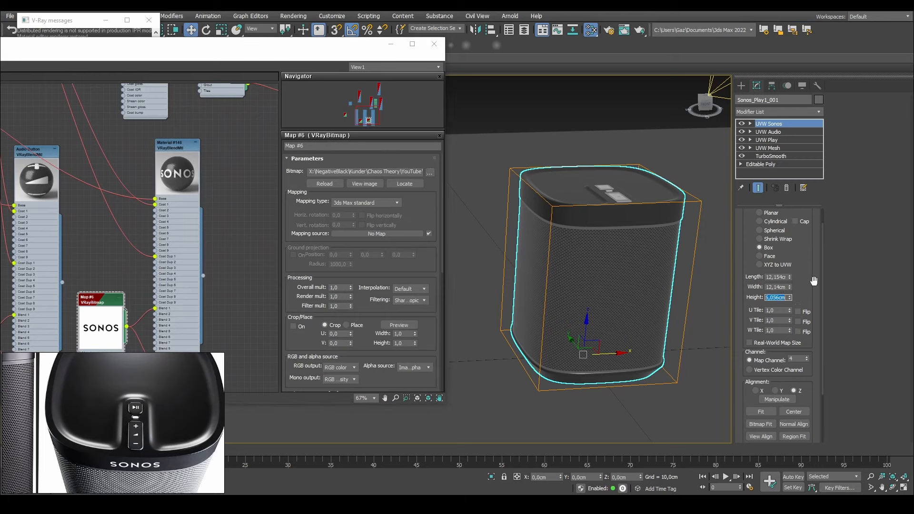
text(12)
key(Tab)
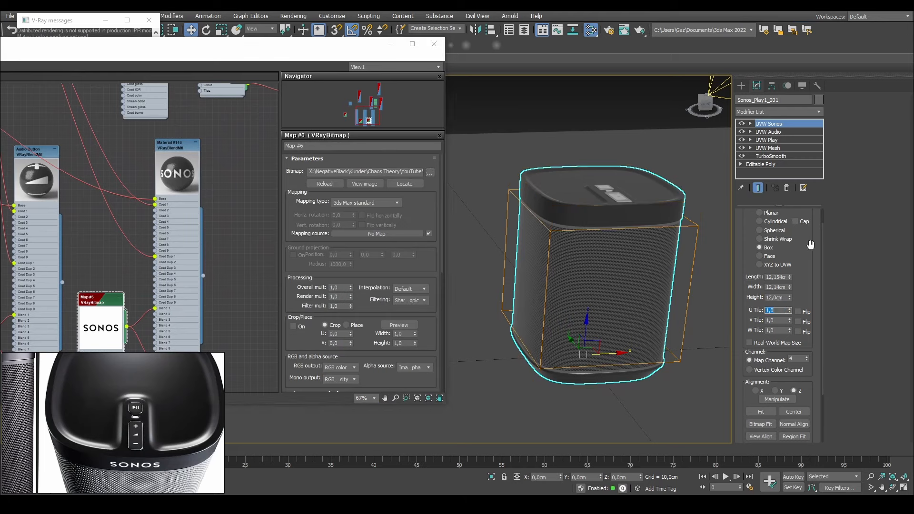
click(751, 124)
click(767, 131)
key(r)
drag(587, 292, 587, 321)
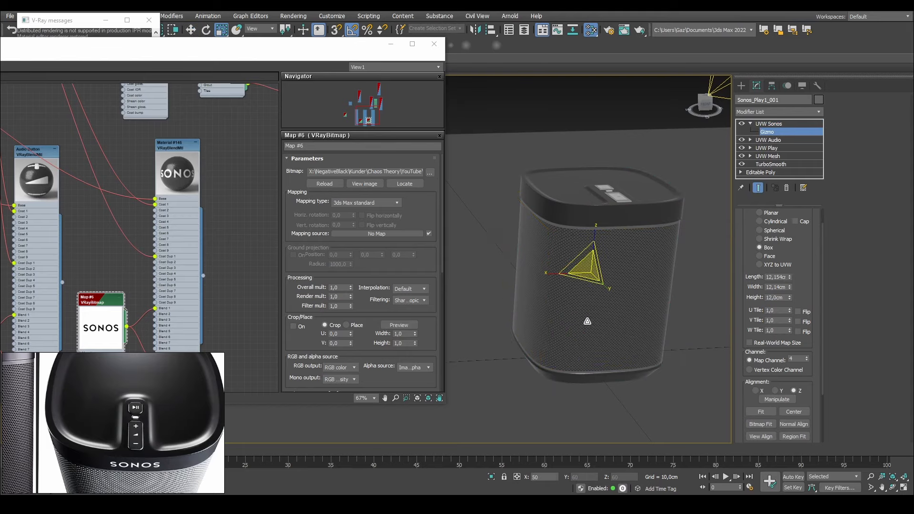
- Move the UVW Sonos gizmo up and forward to the front of the speaker's upper band
key(w)
drag(593, 240, 596, 182)
alt+middle_drag(575, 203, 596, 214)
drag(581, 205, 656, 220)
alt+middle_drag(656, 220, 636, 214)
drag(637, 190, 638, 185)
alt+middle_drag(645, 214, 688, 231)
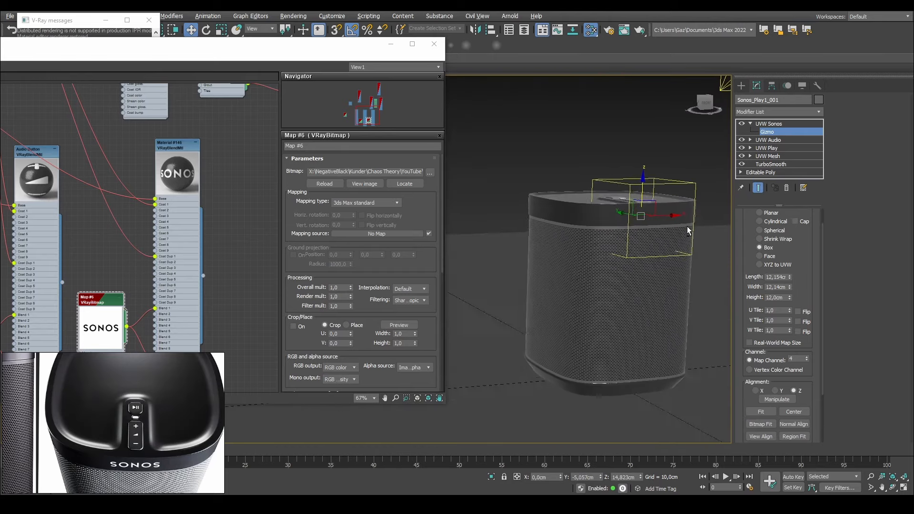
- Select the four adjacent polygons on the front of the upper band in the Editable Poly
scroll(688, 231, up, 4)
click(762, 172)
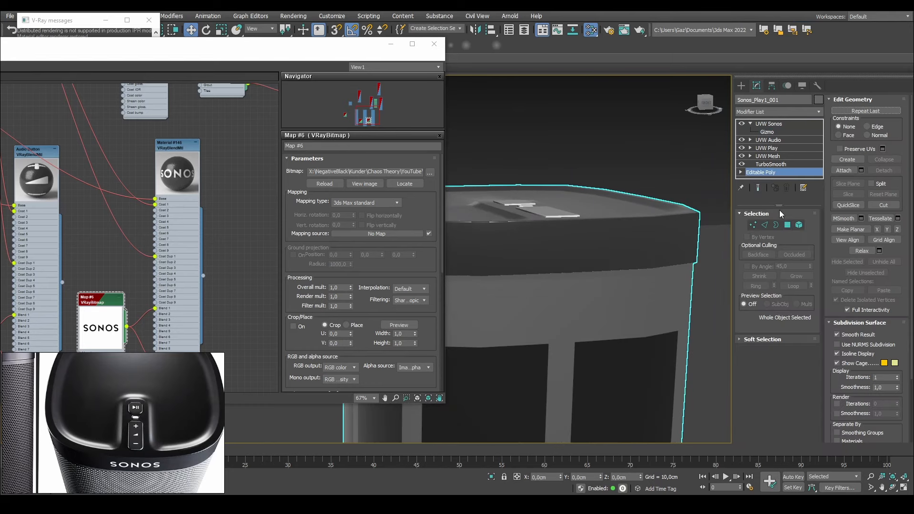
click(787, 225)
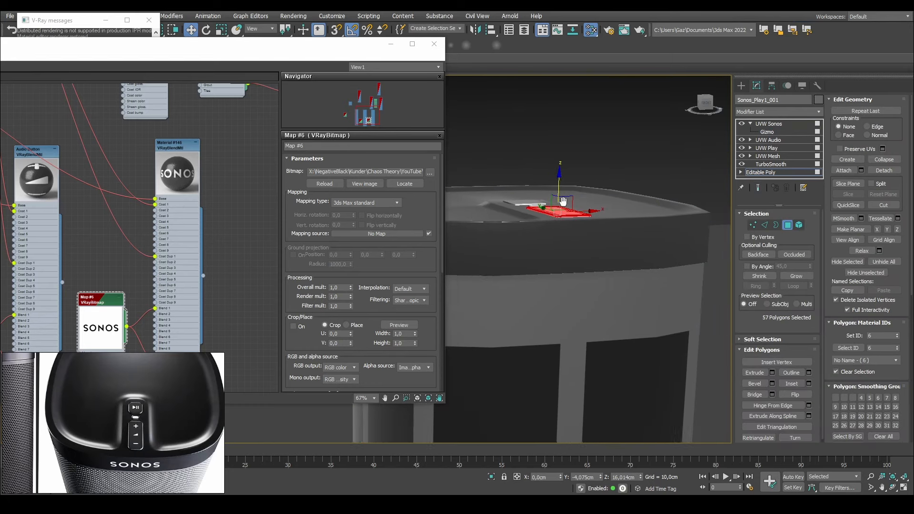
click(558, 259)
ctrl+click(576, 247)
ctrl+click(609, 247)
ctrl+click(658, 246)
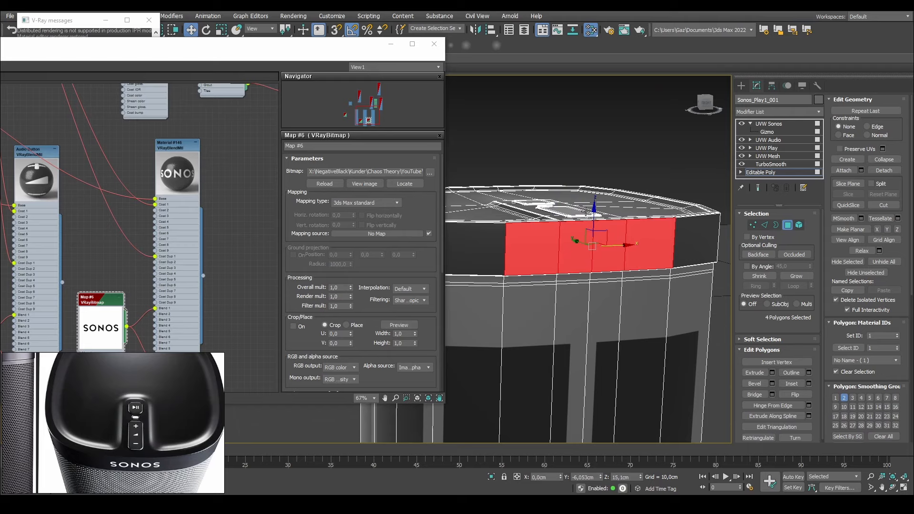
- Assign the new Sonos logo blend material to the selected band polygons and leave polygon editing
double_click(168, 147)
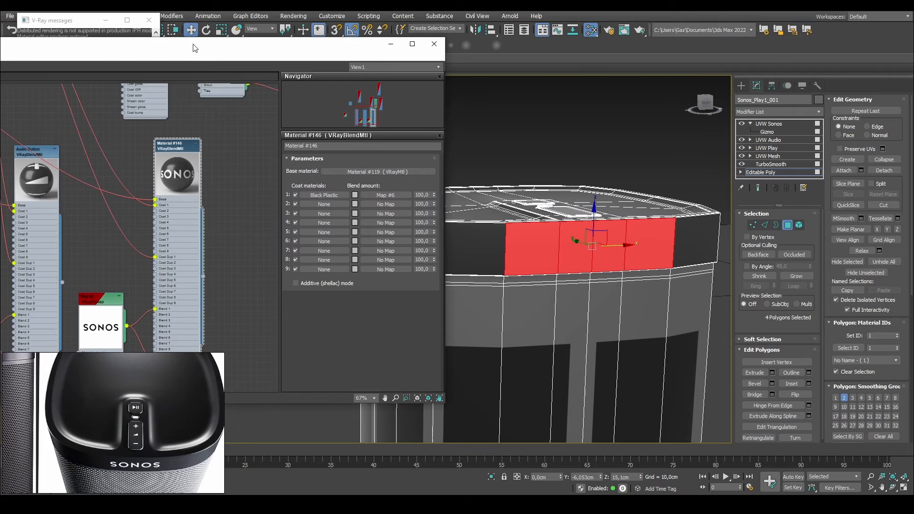
drag(359, 34, 262, 45)
drag(172, 36, 213, 30)
double_click(260, 296)
click(786, 226)
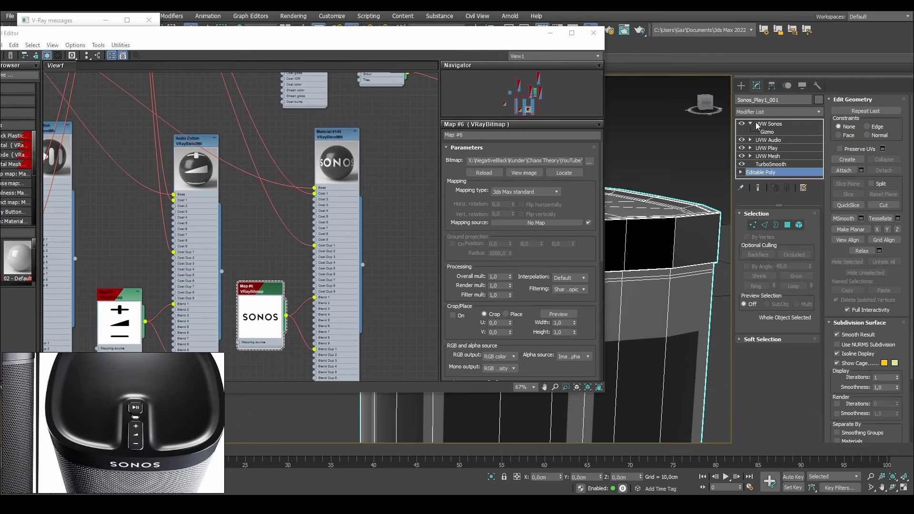
- Return to the UVW Sonos modifier and show the Sonos logo bitmap on Material #146 in the viewport
click(769, 124)
scroll(641, 125, up, 3)
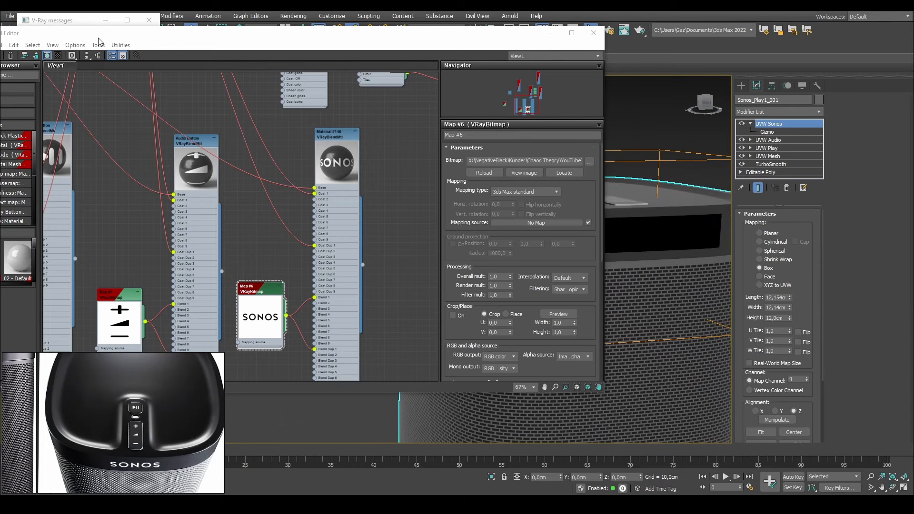
drag(99, 37, 128, 33)
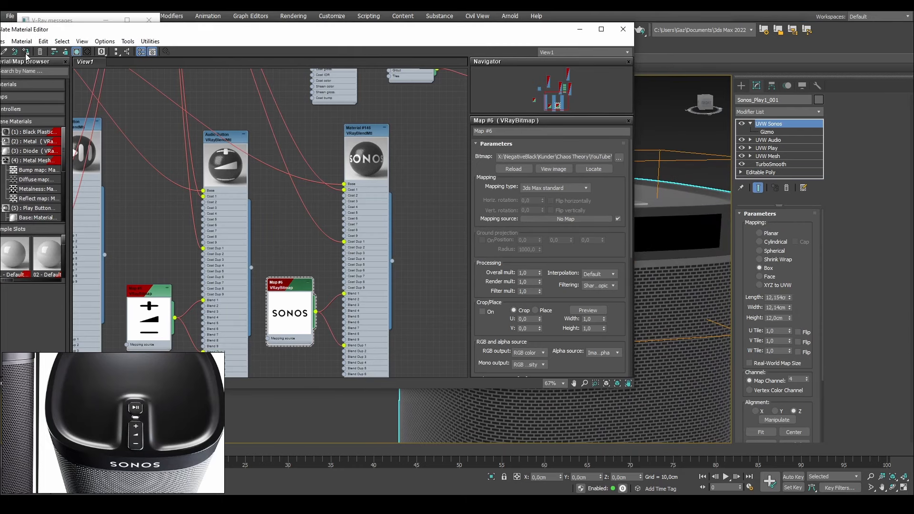
click(76, 51)
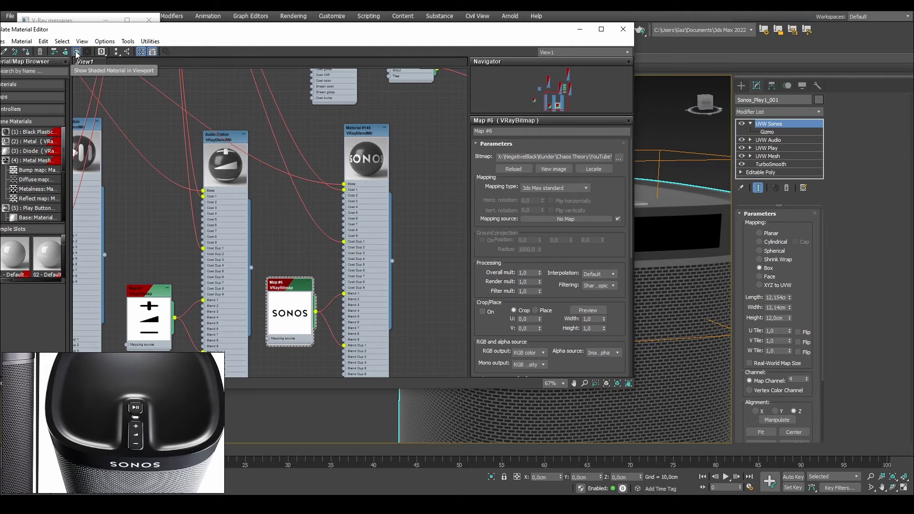
click(76, 52)
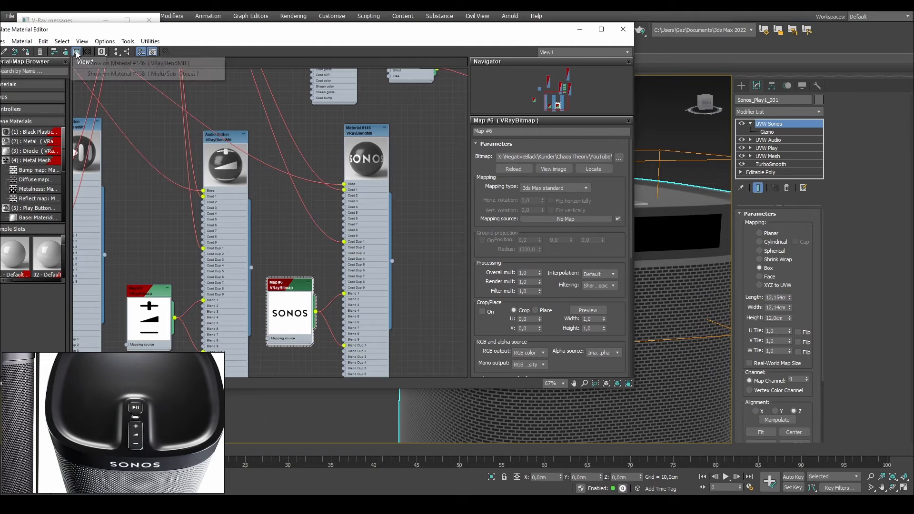
click(152, 63)
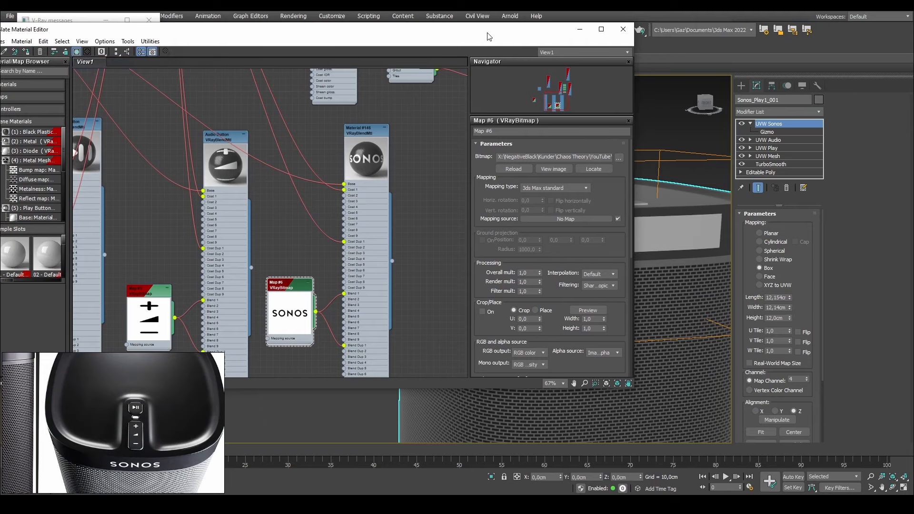
- Activate the UVW Sonos gizmo and try to scale it over the logo polygons
drag(488, 32, 367, 43)
click(765, 132)
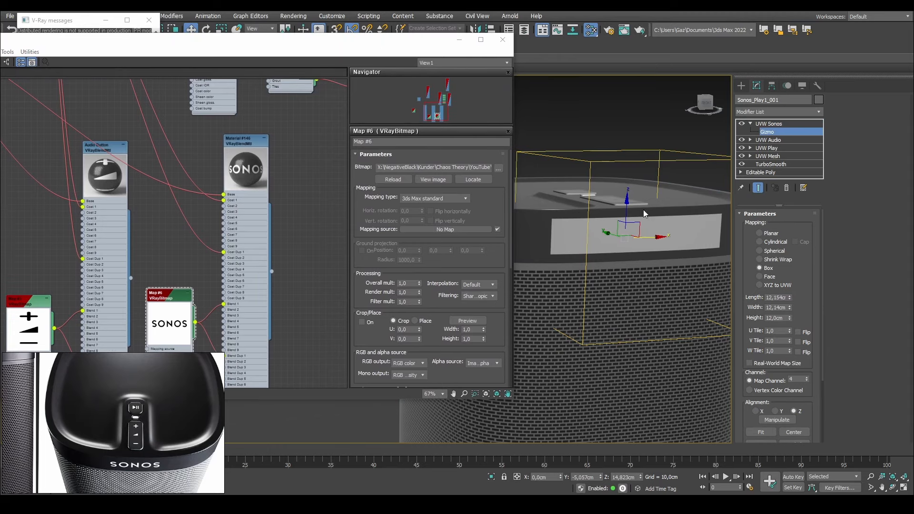
key(e)
key(r)
drag(625, 234, 672, 266)
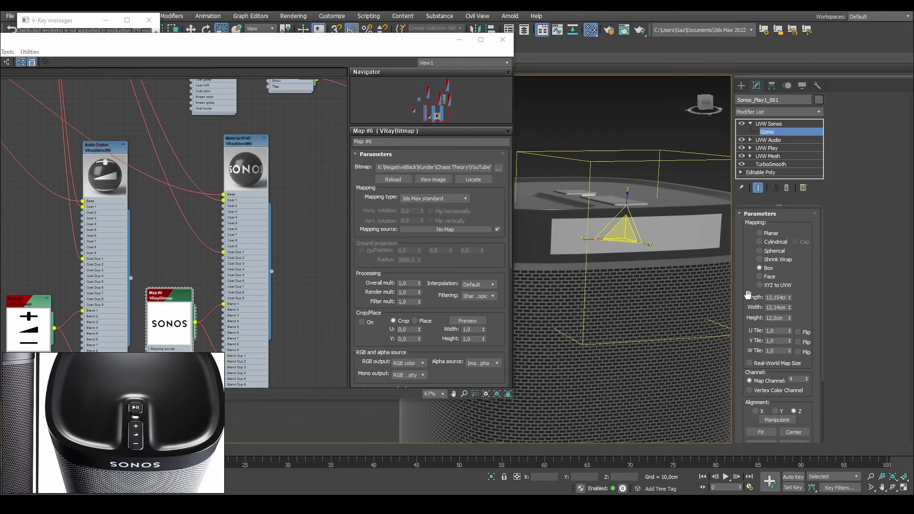
- Set the Sonos logo bitmap's map channel to 4 in its coordinates
drag(498, 337, 494, 200)
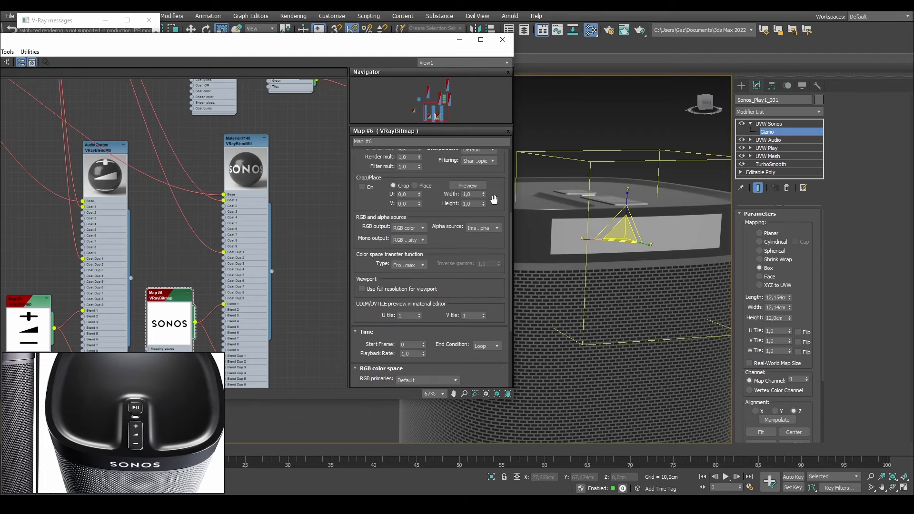
scroll(491, 329, down, 4)
click(498, 304)
- Scale the UVW Sonos gizmo down and adjust its height so the logo sits centred on the front band
key(w)
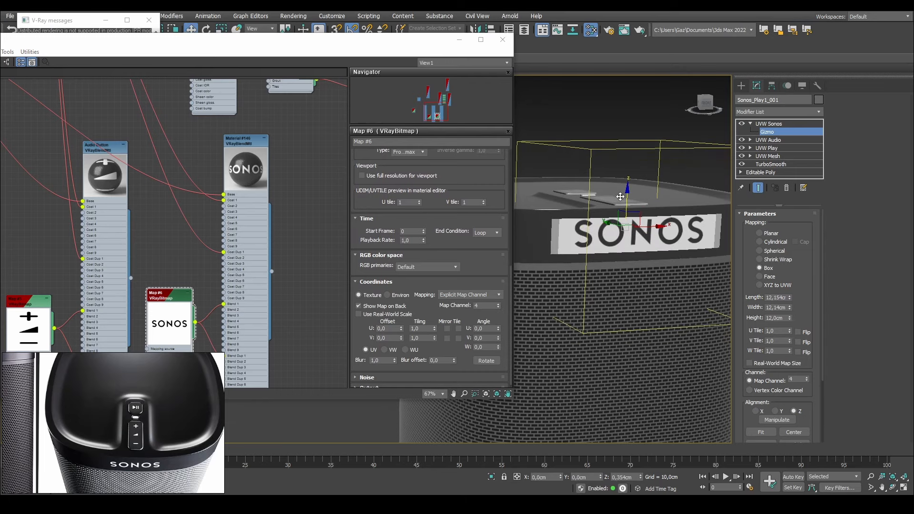
key(e)
key(r)
drag(628, 223, 627, 240)
key(w)
drag(627, 202, 620, 200)
alt+middle_drag(630, 253, 605, 256)
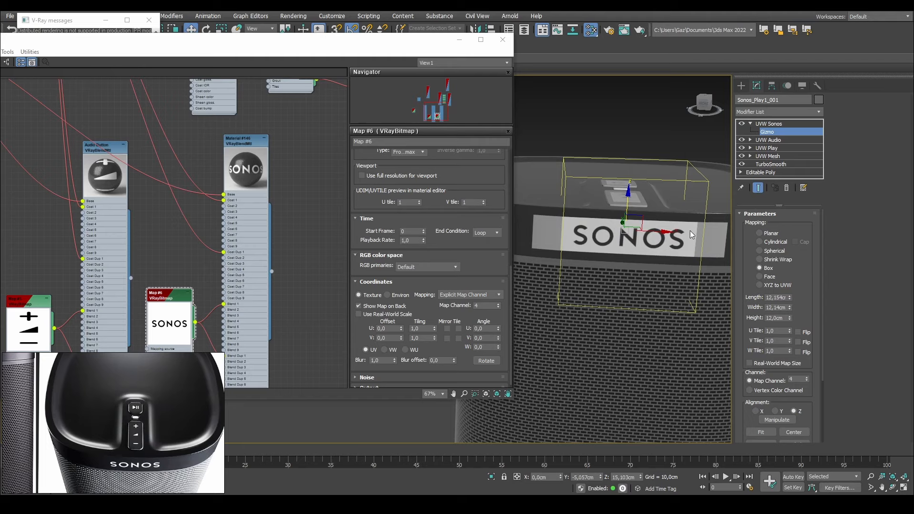
- Scale the UVW Sonos gizmo down slightly more so the logo fits within the band with a clear margin
key(r)
key(w)
alt+middle_drag(632, 212, 637, 236)
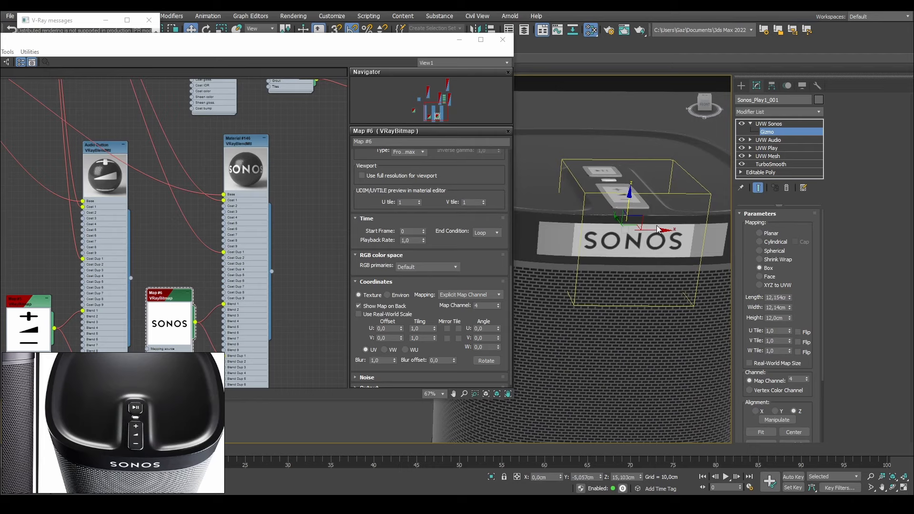
drag(637, 225, 637, 222)
key(w)
- Exit the UVW Sonos gizmo level and deselect the speaker
drag(387, 40, 240, 41)
scroll(641, 247, down, 3)
middle_drag(642, 247, 686, 209)
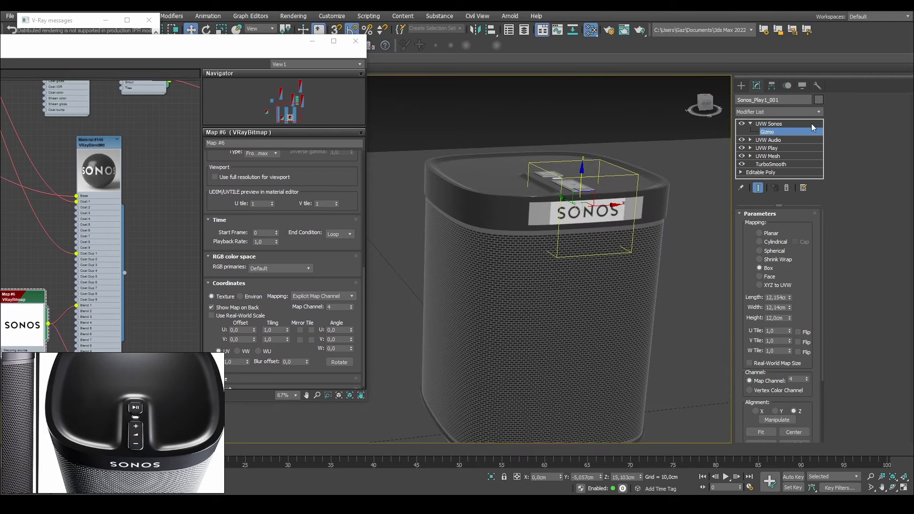
click(783, 125)
click(544, 132)
- Render a V-Ray test of the speaker's front and zoom in to examine the Sonos logo
middle_drag(625, 152, 589, 140)
mouse_move(574, 207)
alt+middle_down()
mouse_move(564, 214)
mouse_move(549, 183)
mouse_move(570, 195)
alt+middle_up()
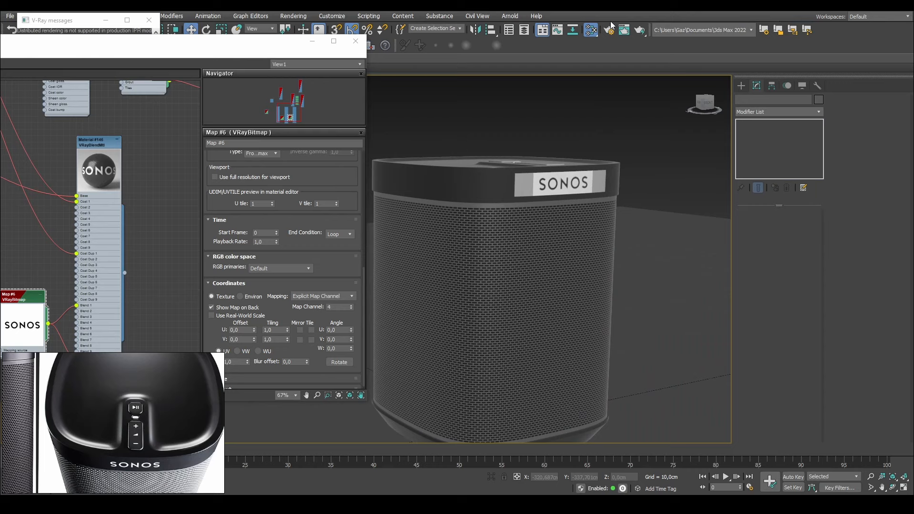
right_click(600, 213)
click(640, 310)
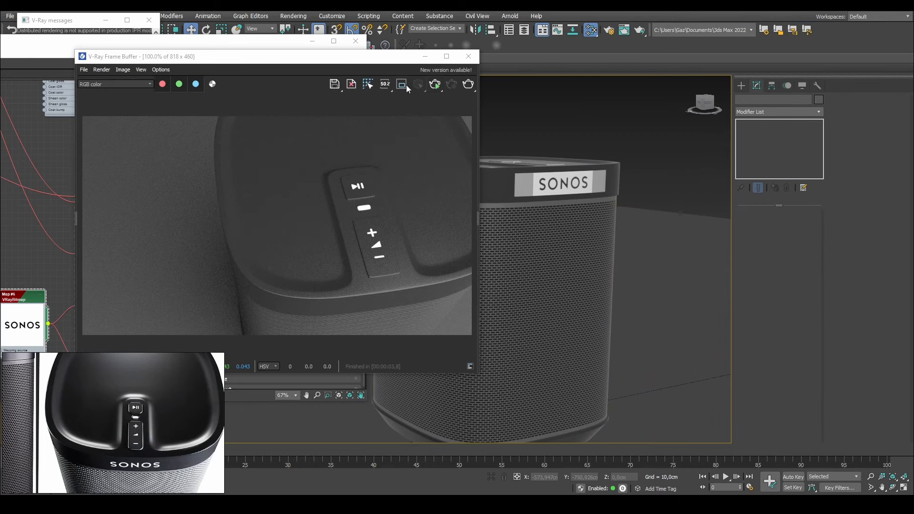
drag(377, 56, 421, 50)
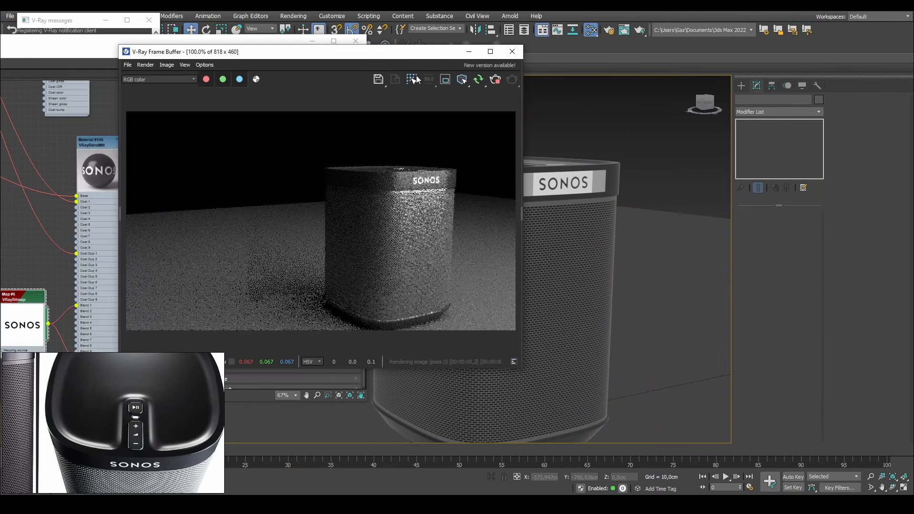
scroll(424, 196, up, 1)
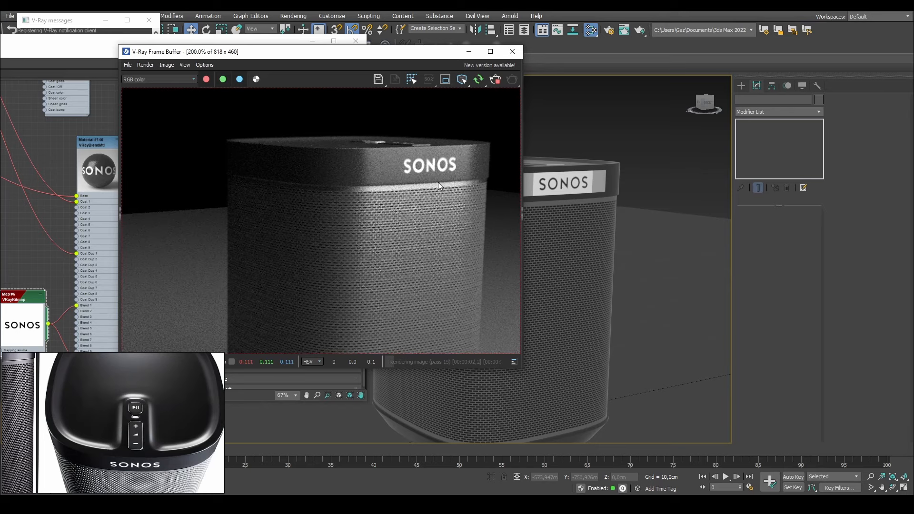
- Zoom the test render back out and close the V-Ray Frame Buffer
scroll(425, 164, down, 1)
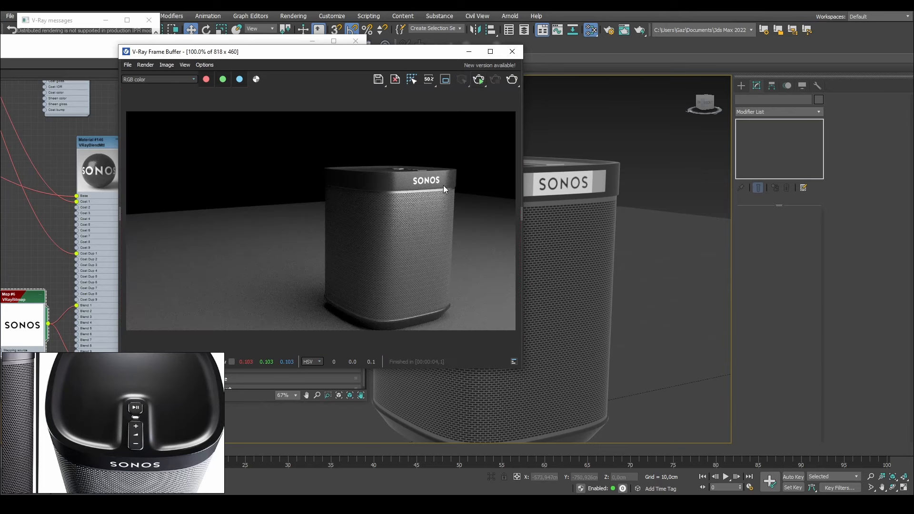
click(512, 51)
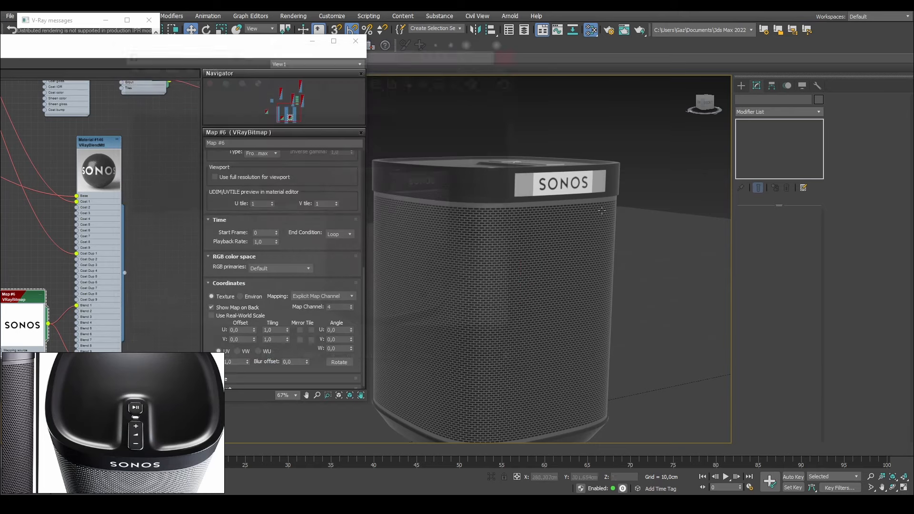
- Select the speaker and check the small indicator between the play and audio buttons at the Editable Poly's element level
click(537, 181)
alt+middle_drag(537, 181, 588, 202)
drag(274, 43, 396, 64)
alt+middle_drag(601, 188, 627, 179)
scroll(555, 237, up, 2)
scroll(552, 234, up, 3)
click(601, 229)
scroll(627, 179, down, 1)
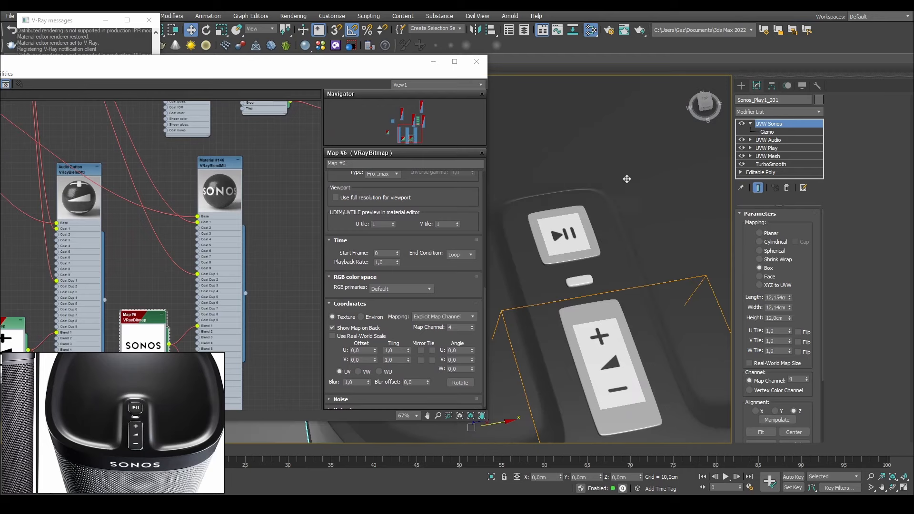
click(760, 173)
click(799, 224)
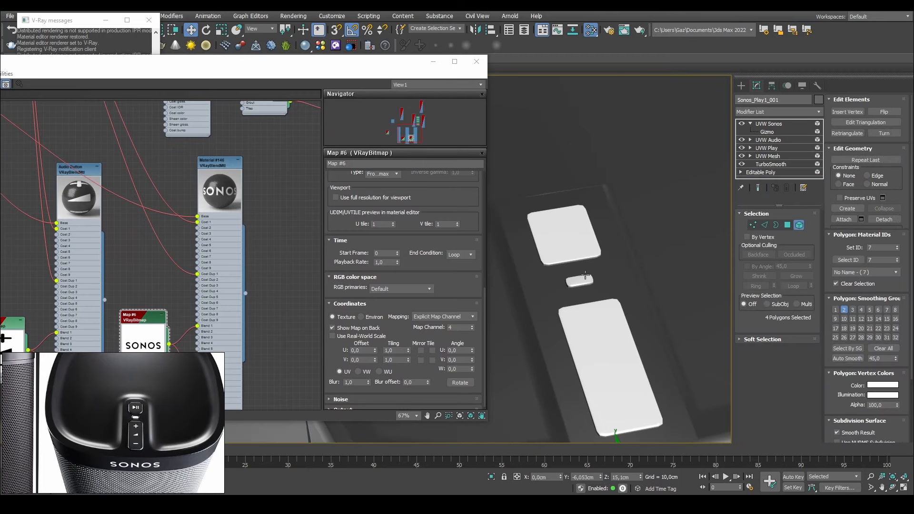
click(586, 275)
scroll(586, 280, up, 1)
click(799, 225)
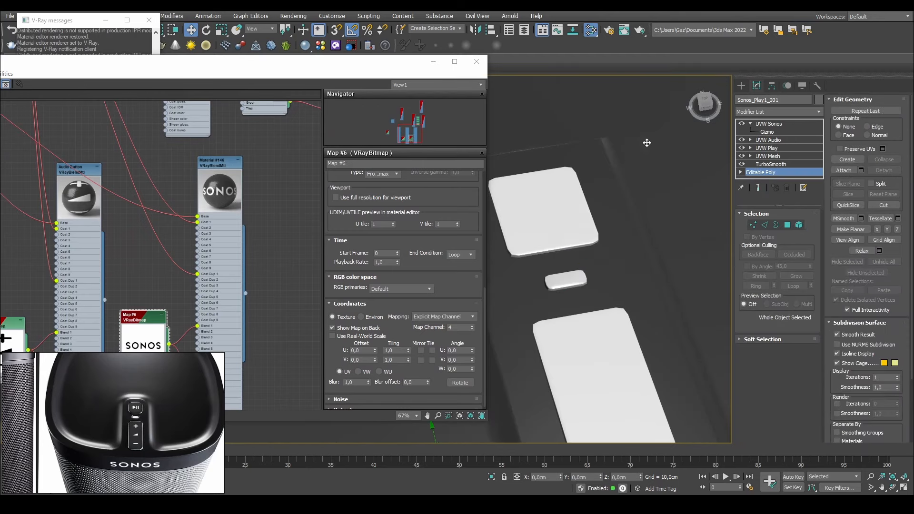
- Select the ground plane, reopen the V-Ray Frame Buffer and start an interactive render showing the speaker's top and logo
scroll(644, 143, down, 4)
click(680, 215)
alt+middle_drag(707, 184, 604, 149)
scroll(589, 178, up, 4)
scroll(606, 147, up, 3)
right_click(614, 141)
click(636, 260)
click(478, 79)
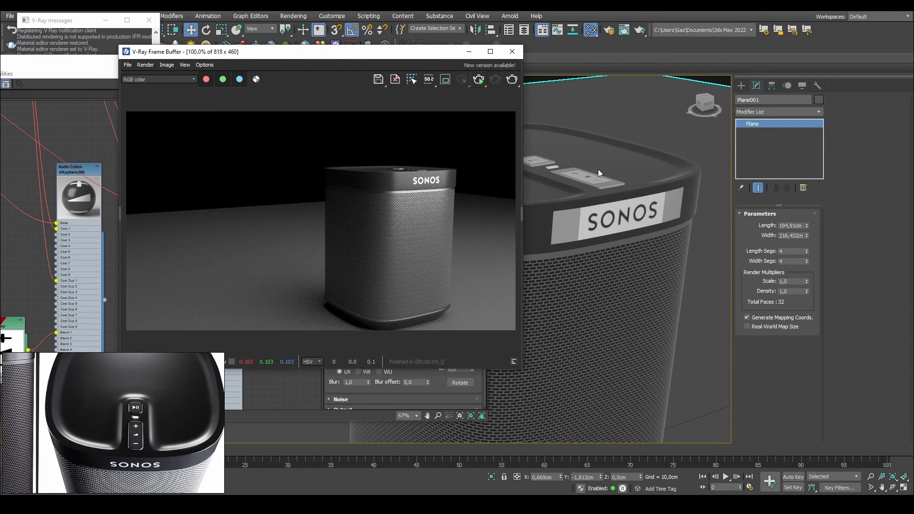
- Examine the play and audio buttons on the speaker's top up close in the interactive render
scroll(430, 190, up, 1)
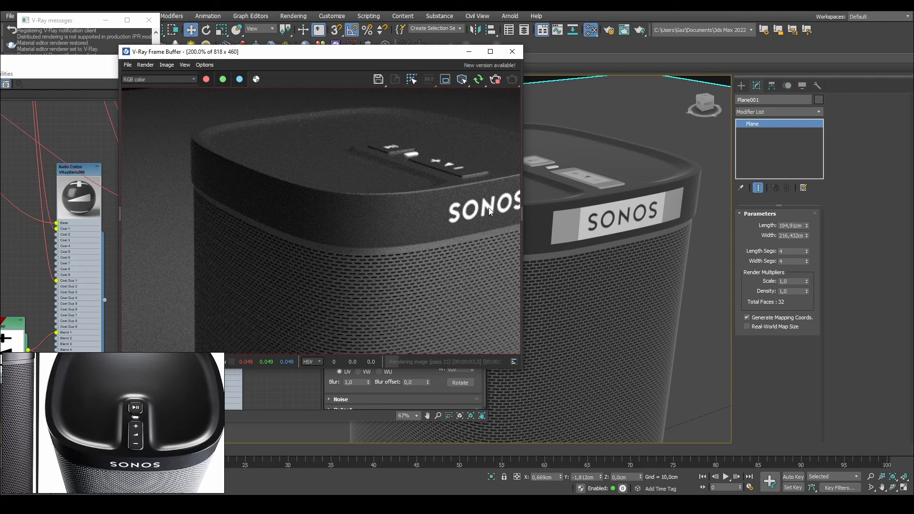
scroll(601, 212, down, 2)
scroll(601, 211, up, 4)
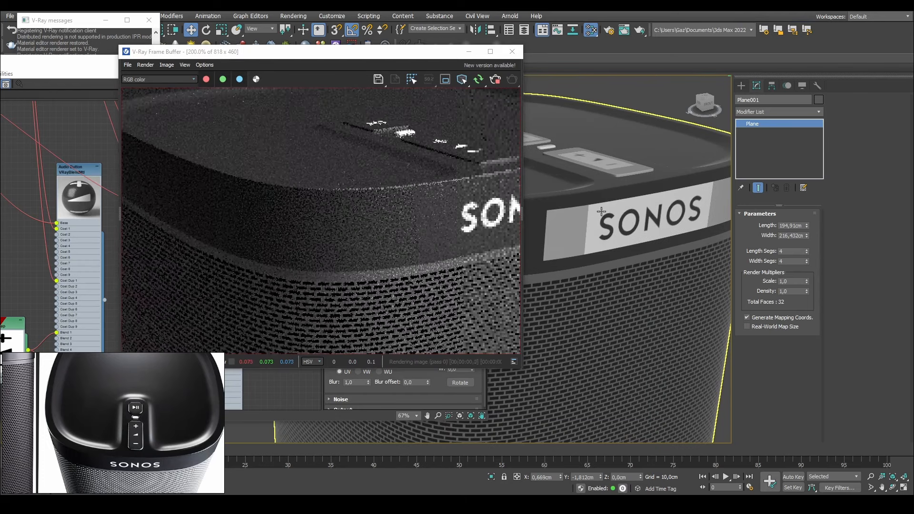
middle_drag(626, 209, 669, 248)
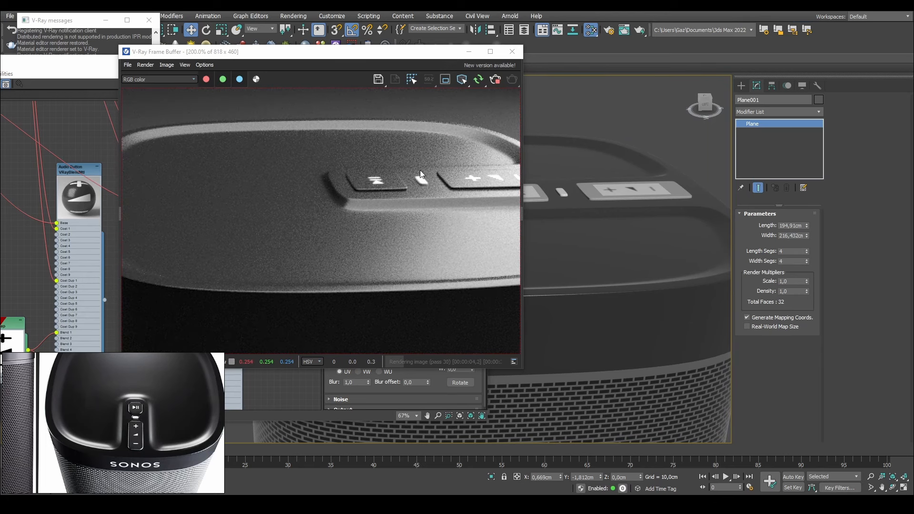
- Open the Black Plastic material's parameters beside the render and darken its diffuse color to a value of 2
drag(384, 55, 584, 46)
click(142, 202)
middle_drag(57, 124, 78, 356)
click(179, 165)
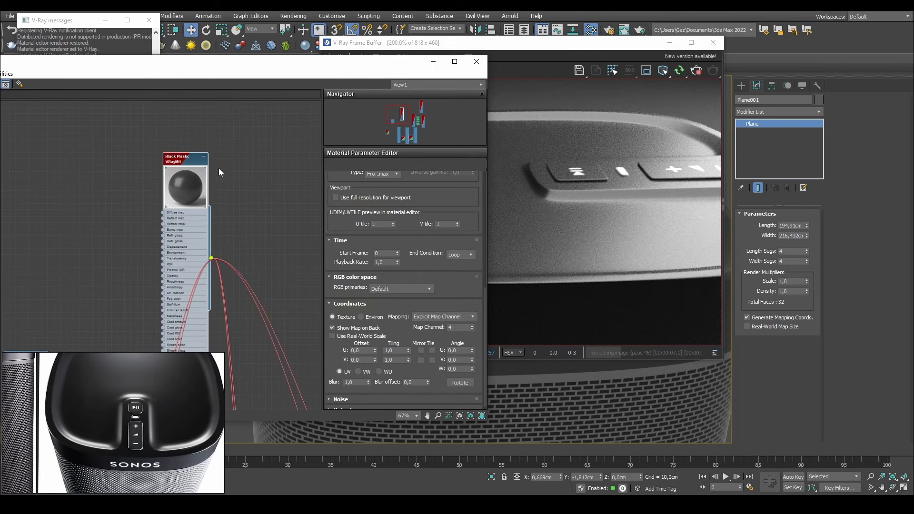
double_click(181, 161)
drag(181, 160, 174, 161)
click(377, 189)
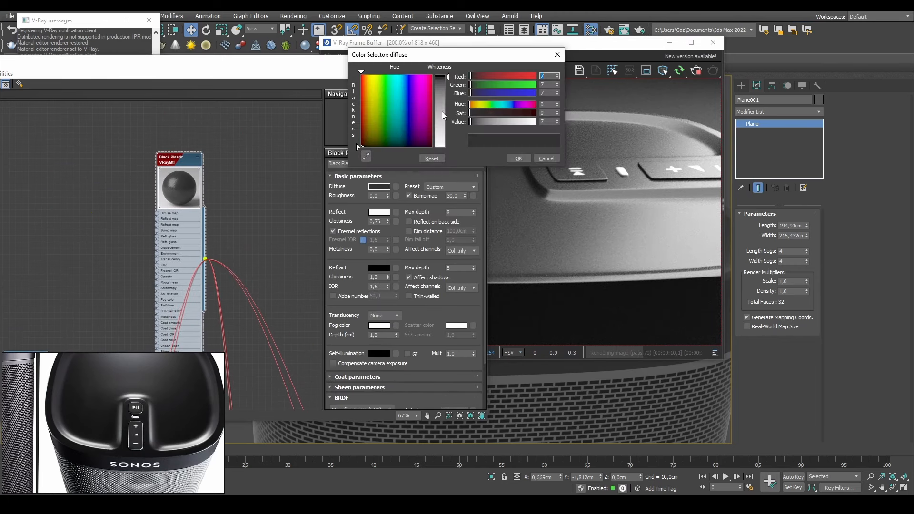
click(357, 144)
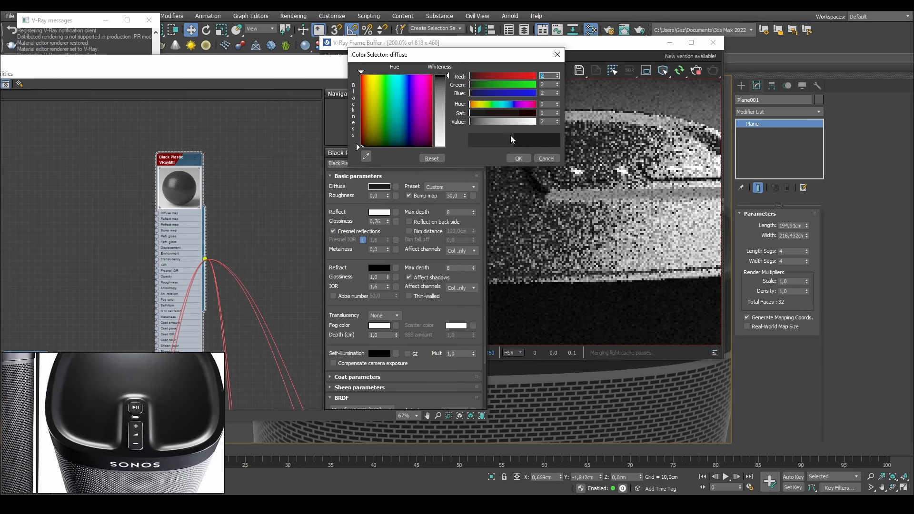
click(518, 158)
- Zoom out the interactive render to review the darkened plastic on the speaker's top
click(622, 173)
scroll(622, 173, down, 3)
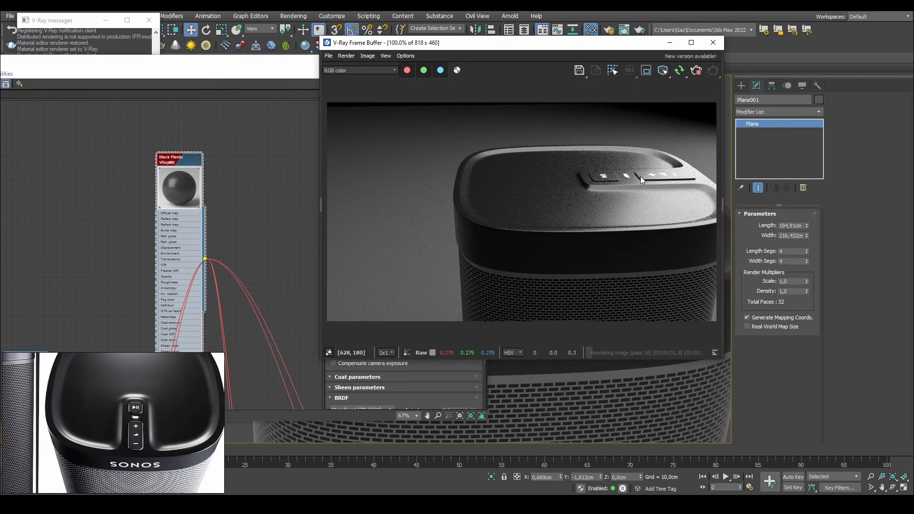
drag(590, 39, 379, 42)
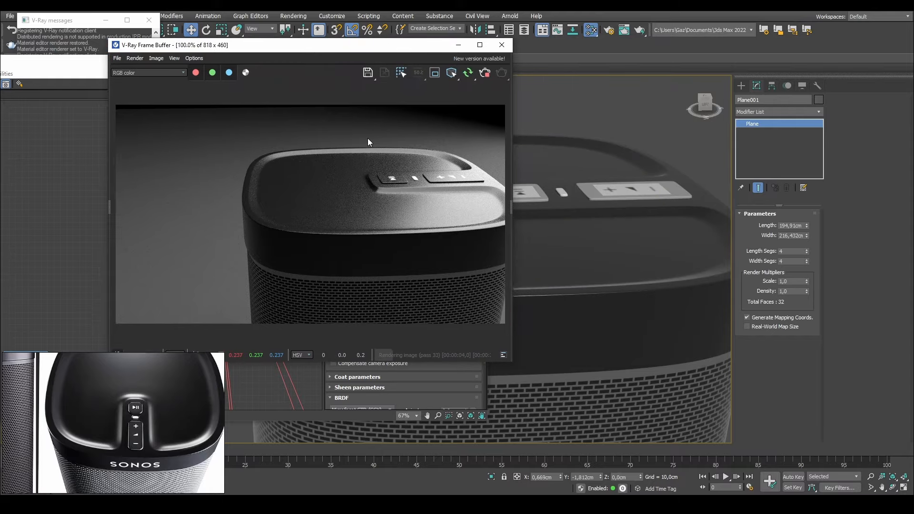
- Inspect the speaker's front and Sonos logo in the interactive render from near and far, and close the V-Ray Frame Buffer
scroll(368, 139, up, 2)
alt+middle_drag(648, 147, 583, 130)
middle_drag(673, 183, 591, 129)
scroll(604, 176, down, 3)
alt+middle_drag(595, 199, 593, 177)
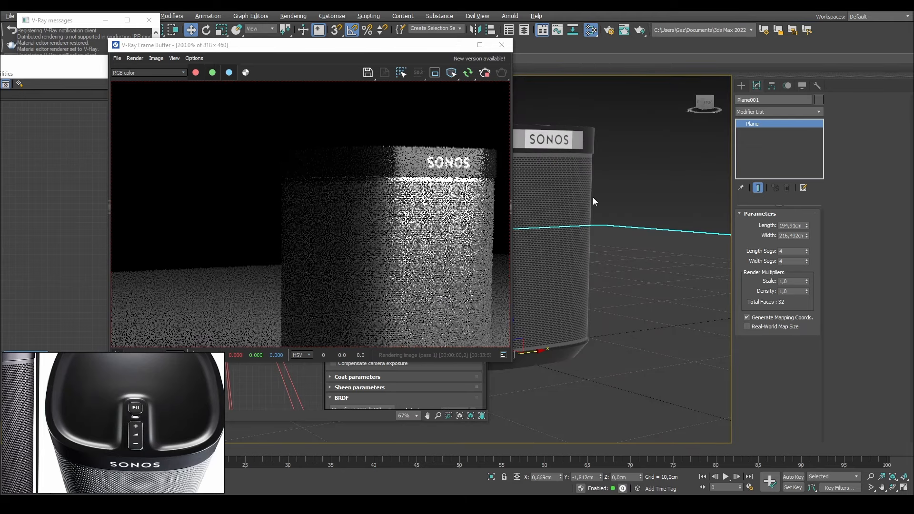
scroll(442, 225, down, 1)
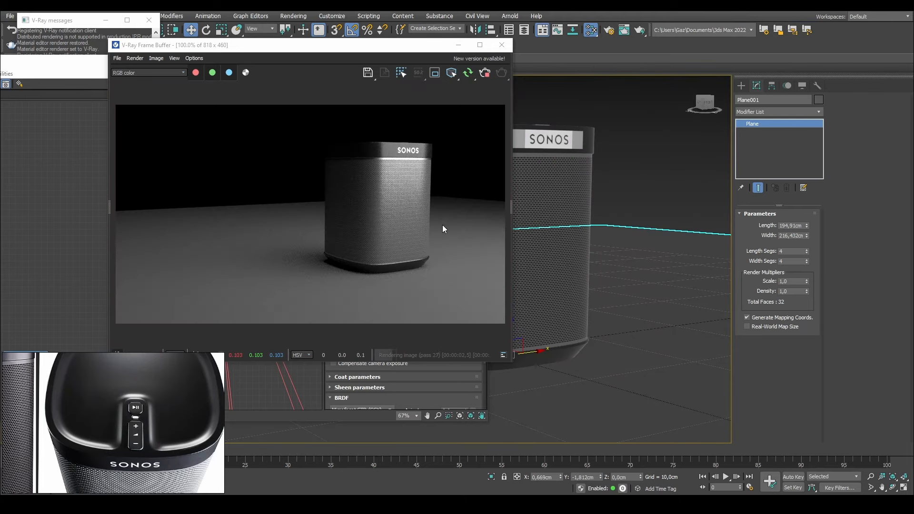
scroll(442, 221, up, 1)
middle_drag(374, 169, 389, 226)
scroll(596, 162, up, 3)
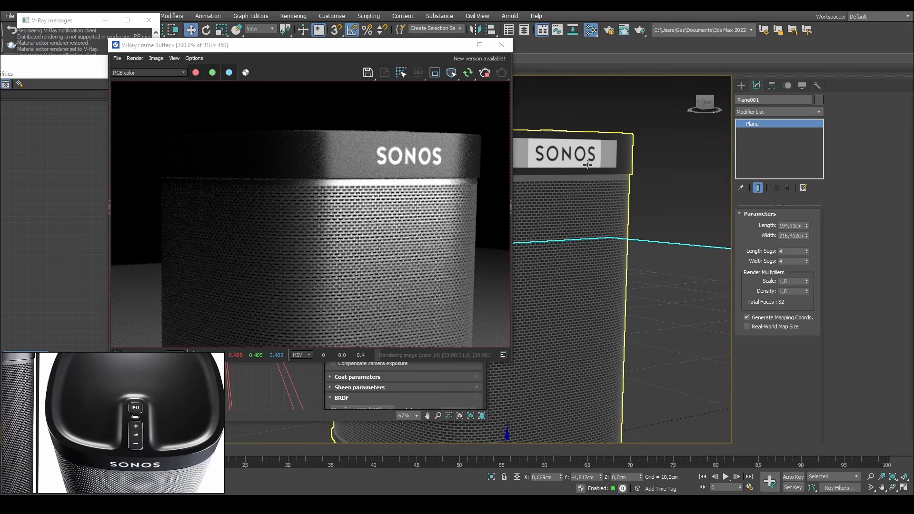
scroll(638, 147, down, 5)
scroll(638, 147, up, 5)
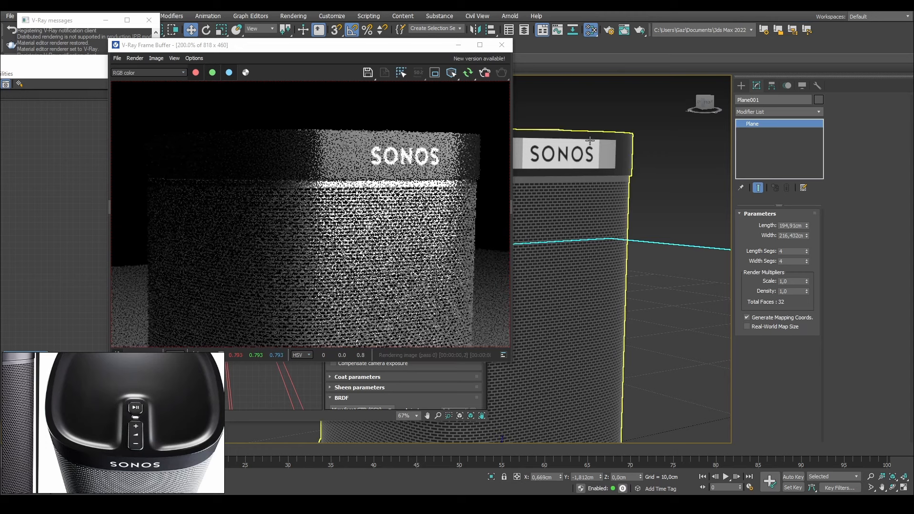
click(502, 45)
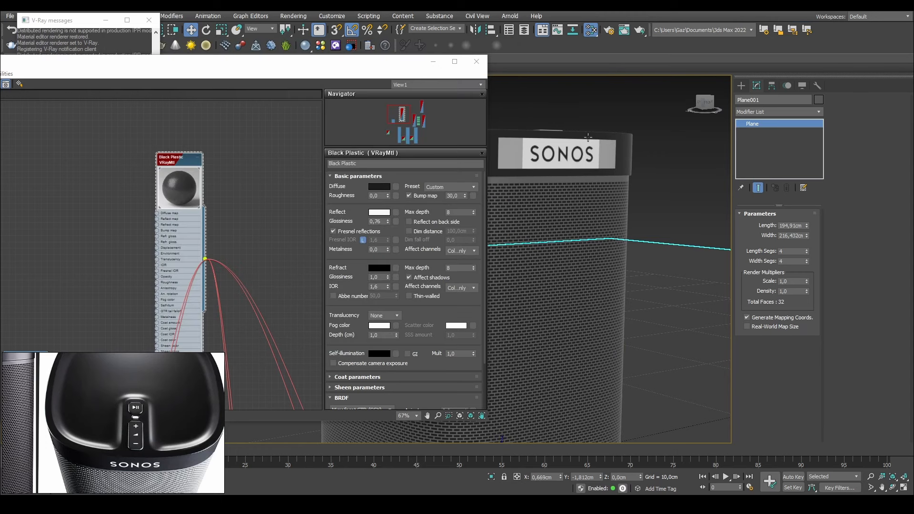